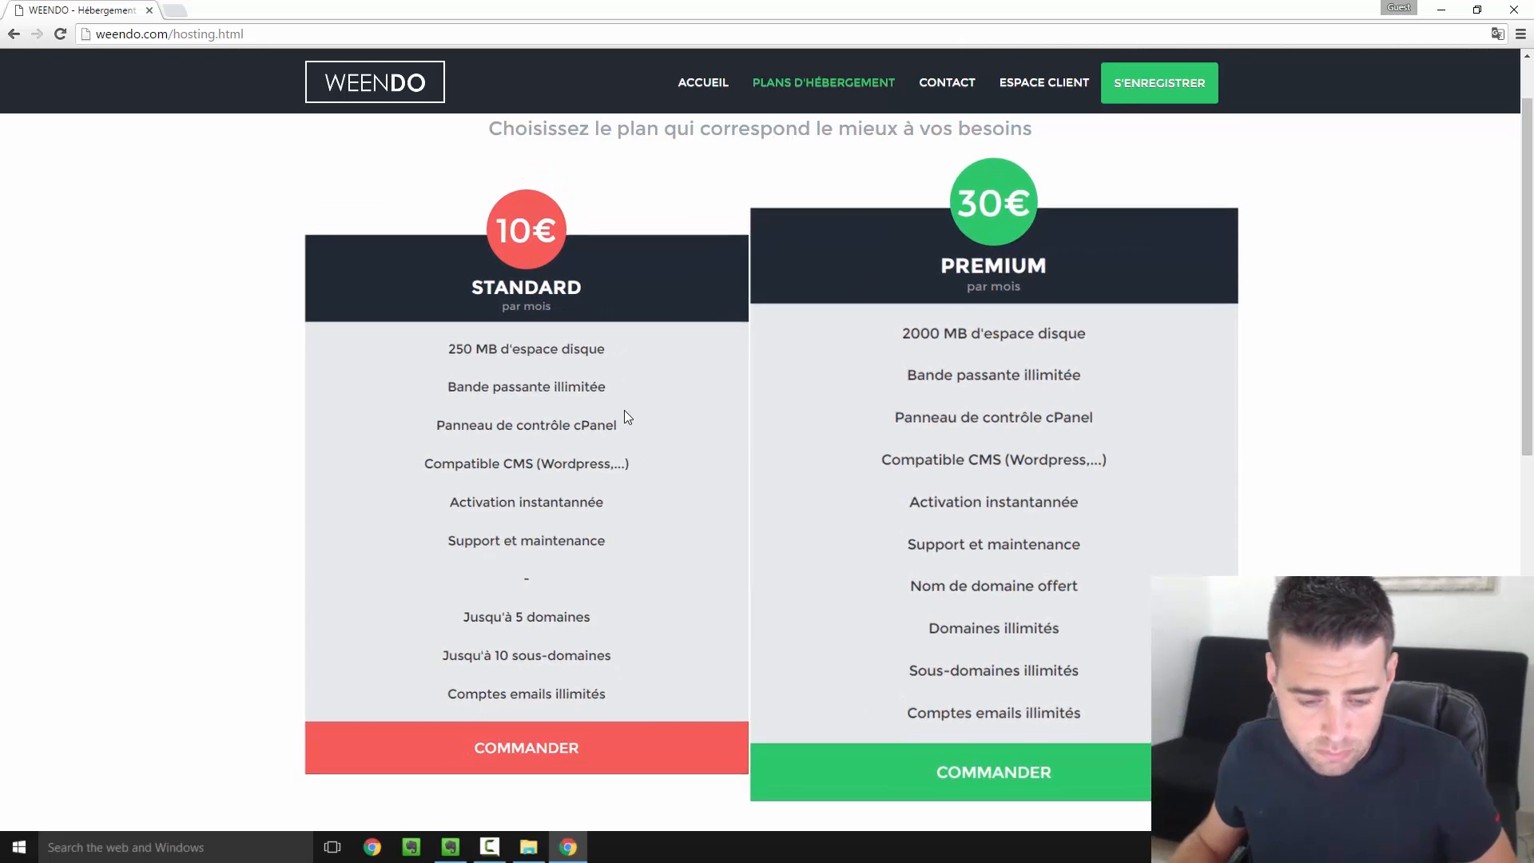
# Order the Standard hosting plan
pyautogui.scroll(-3, 569, 529)
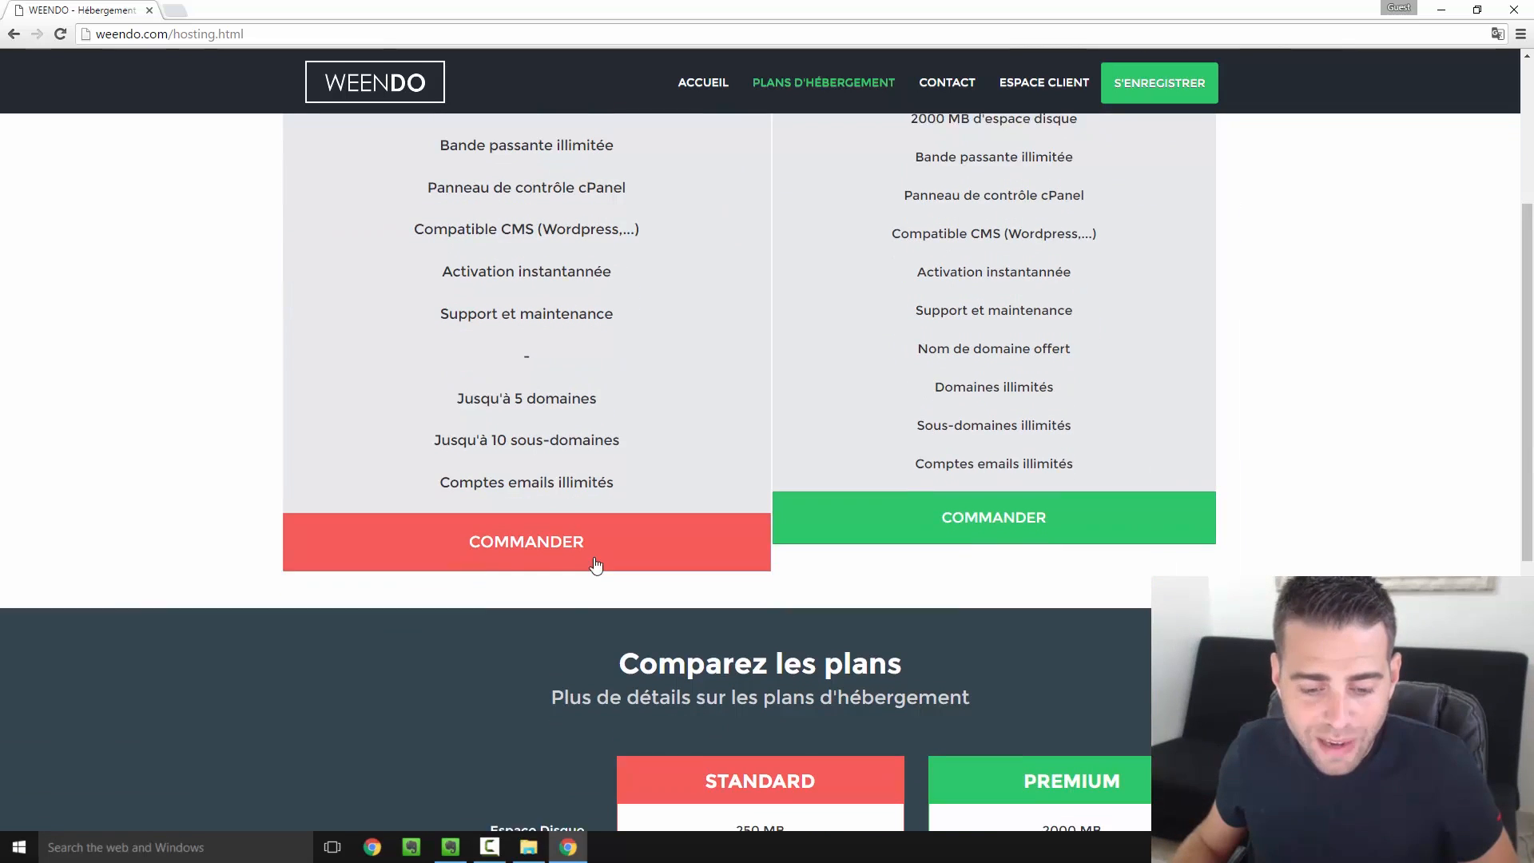
pyautogui.scroll(3, 588, 551)
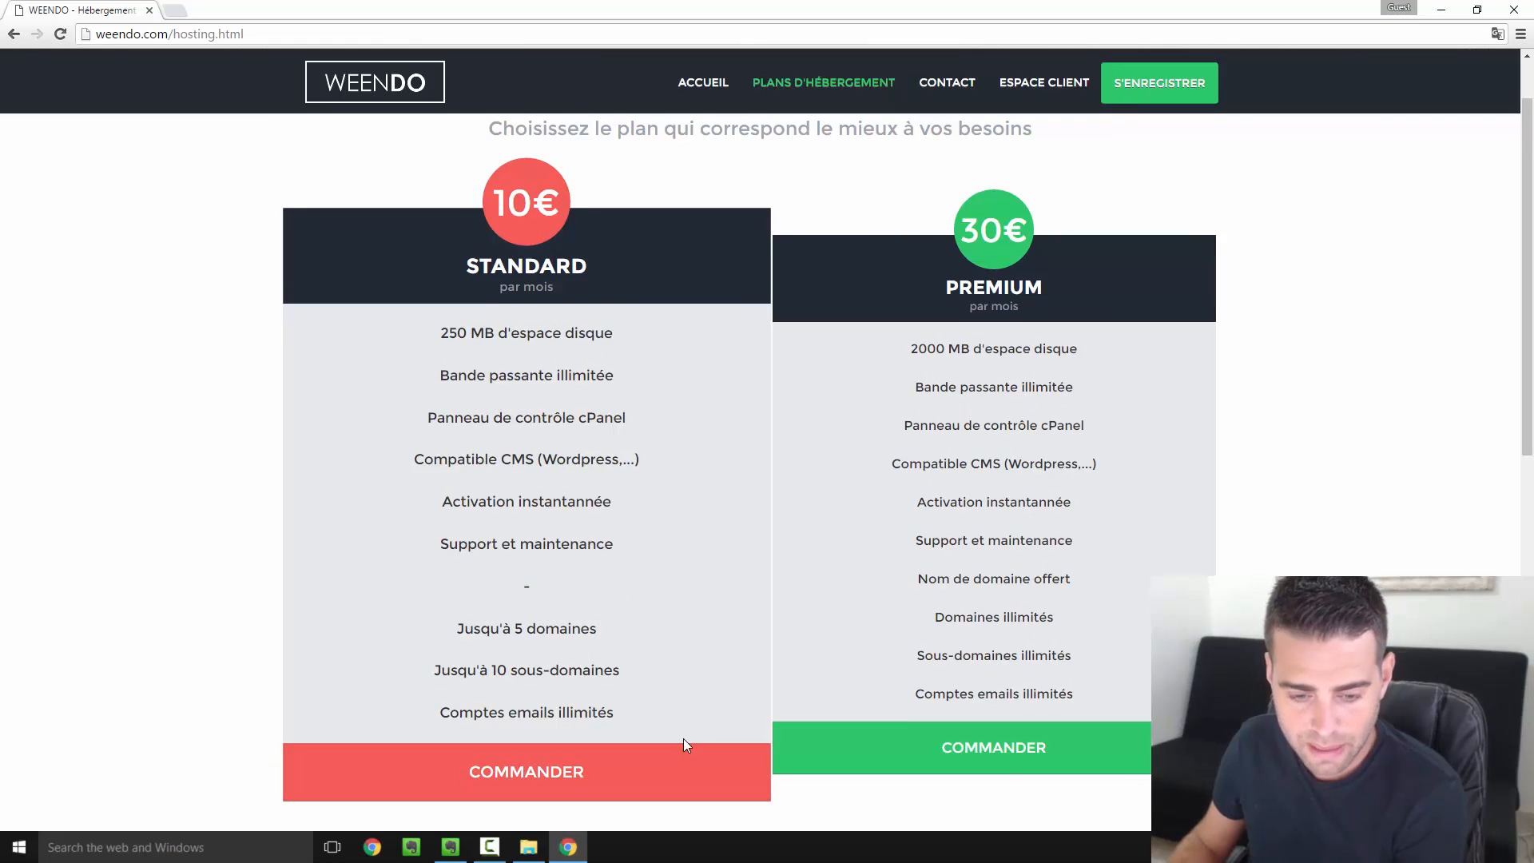
pyautogui.click(596, 768)
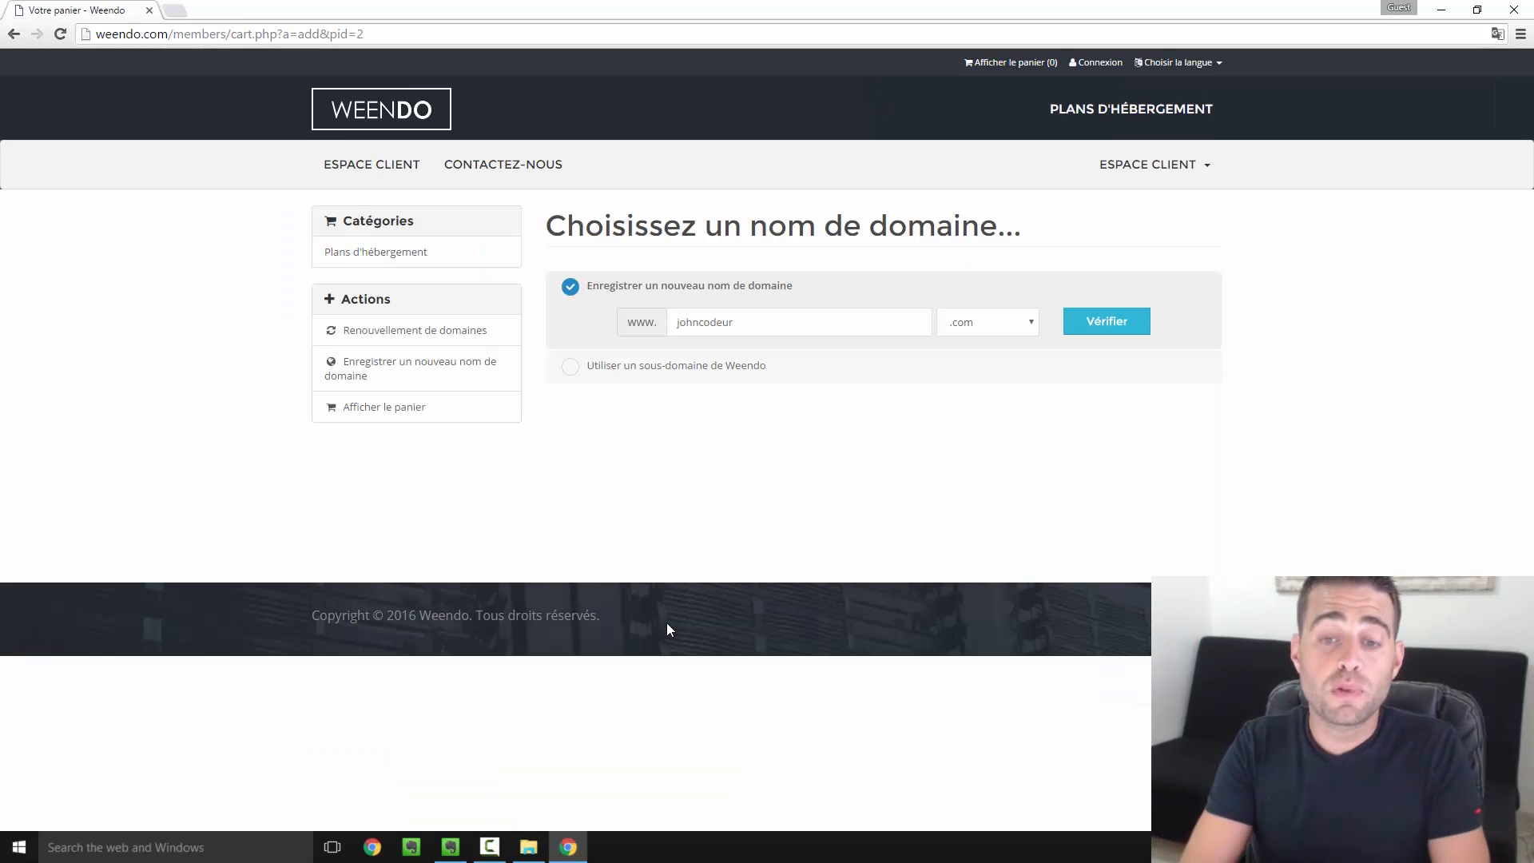
# Register johncodeur.com as a new domain, confirming it is available and added for €15.00 EUR
pyautogui.moveTo(612, 285); pyautogui.dragTo(746, 321)
pyautogui.click(759, 314)
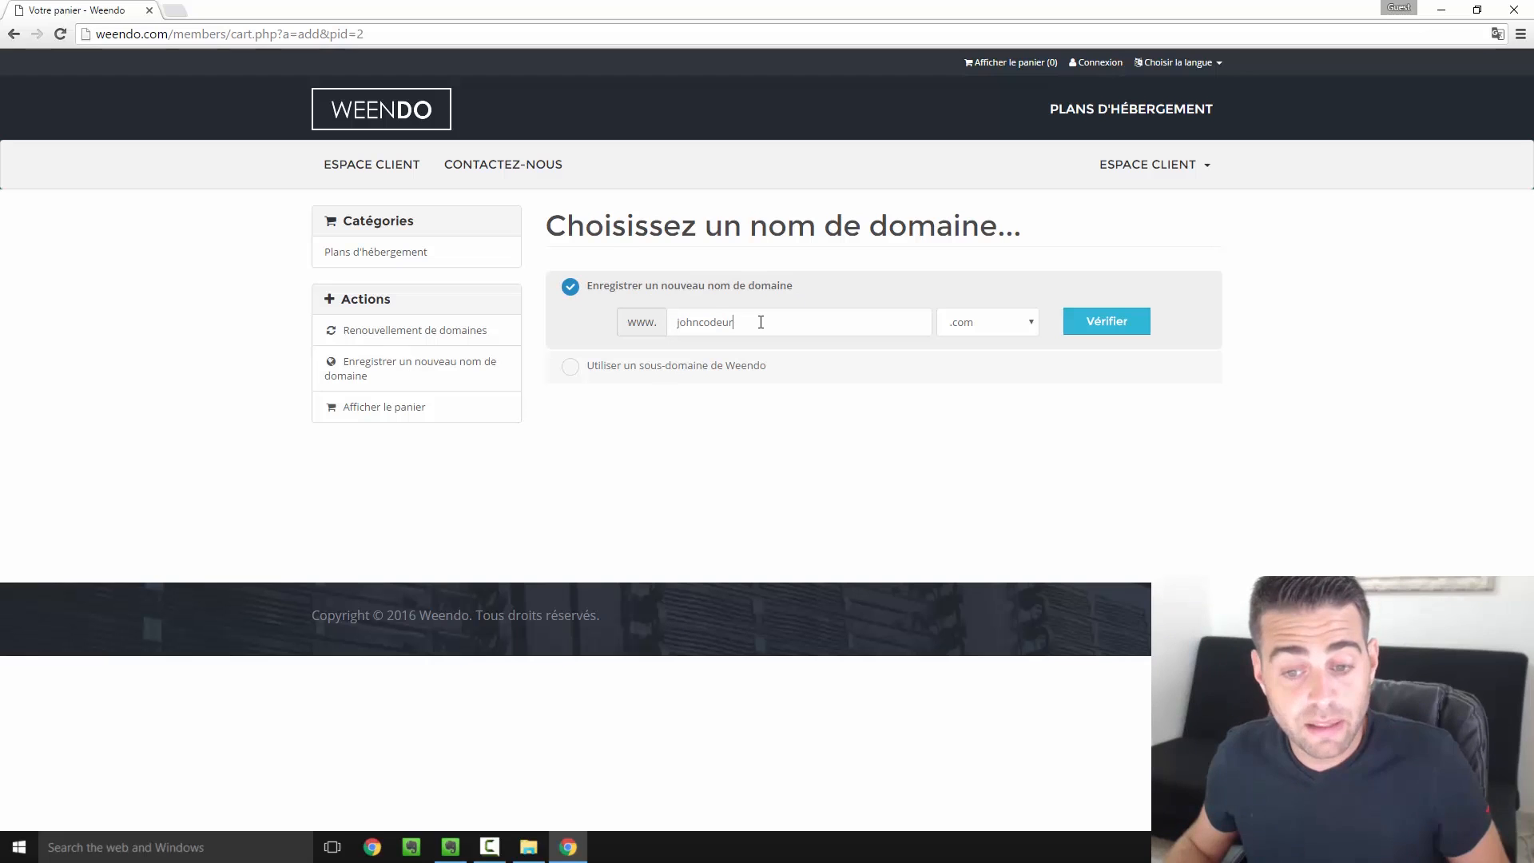
pyautogui.click(686, 365)
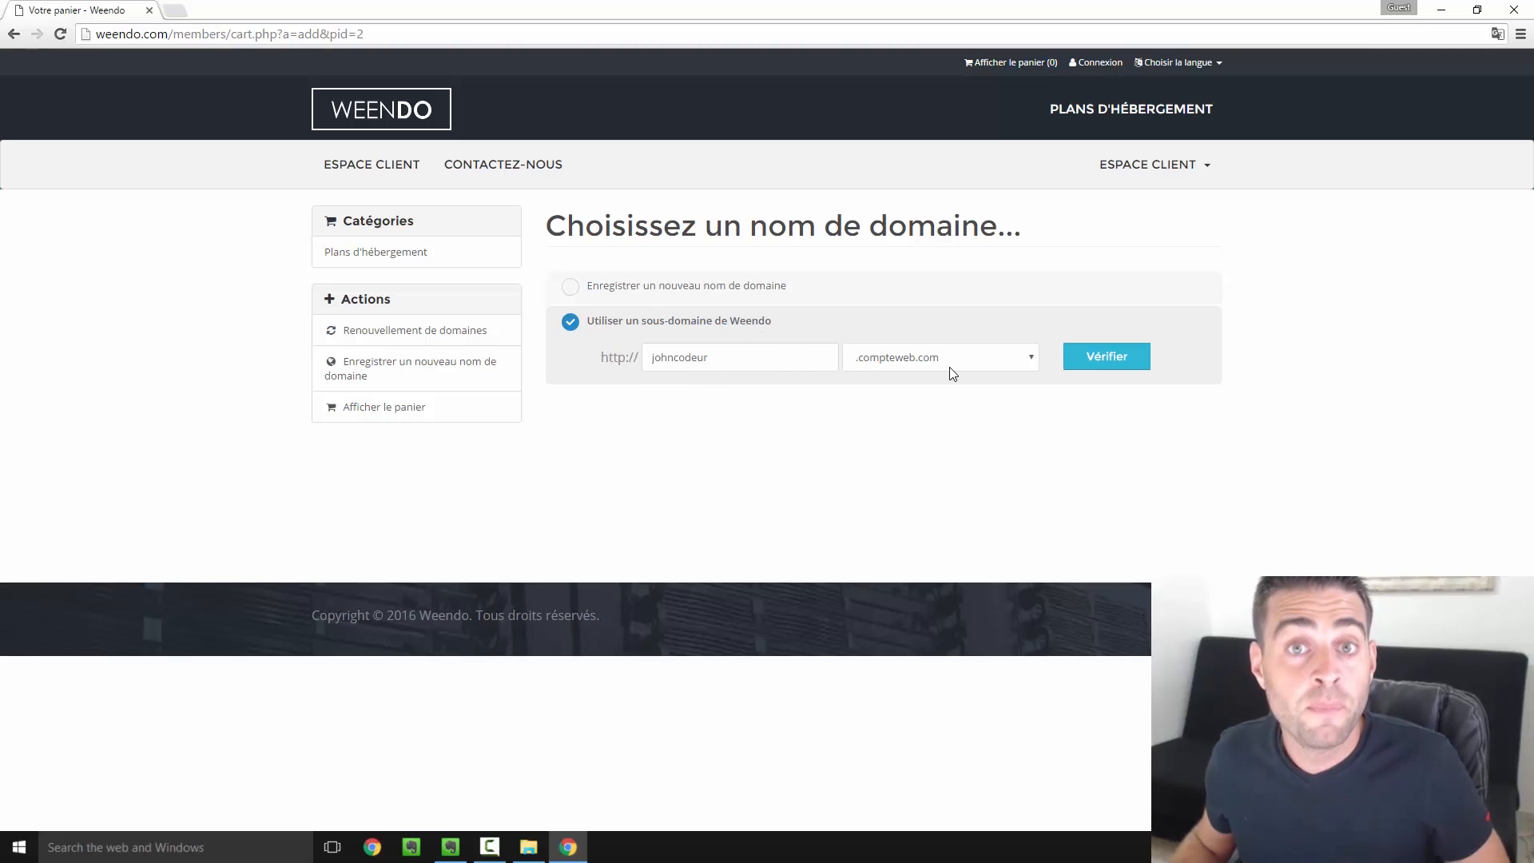
pyautogui.click(646, 288)
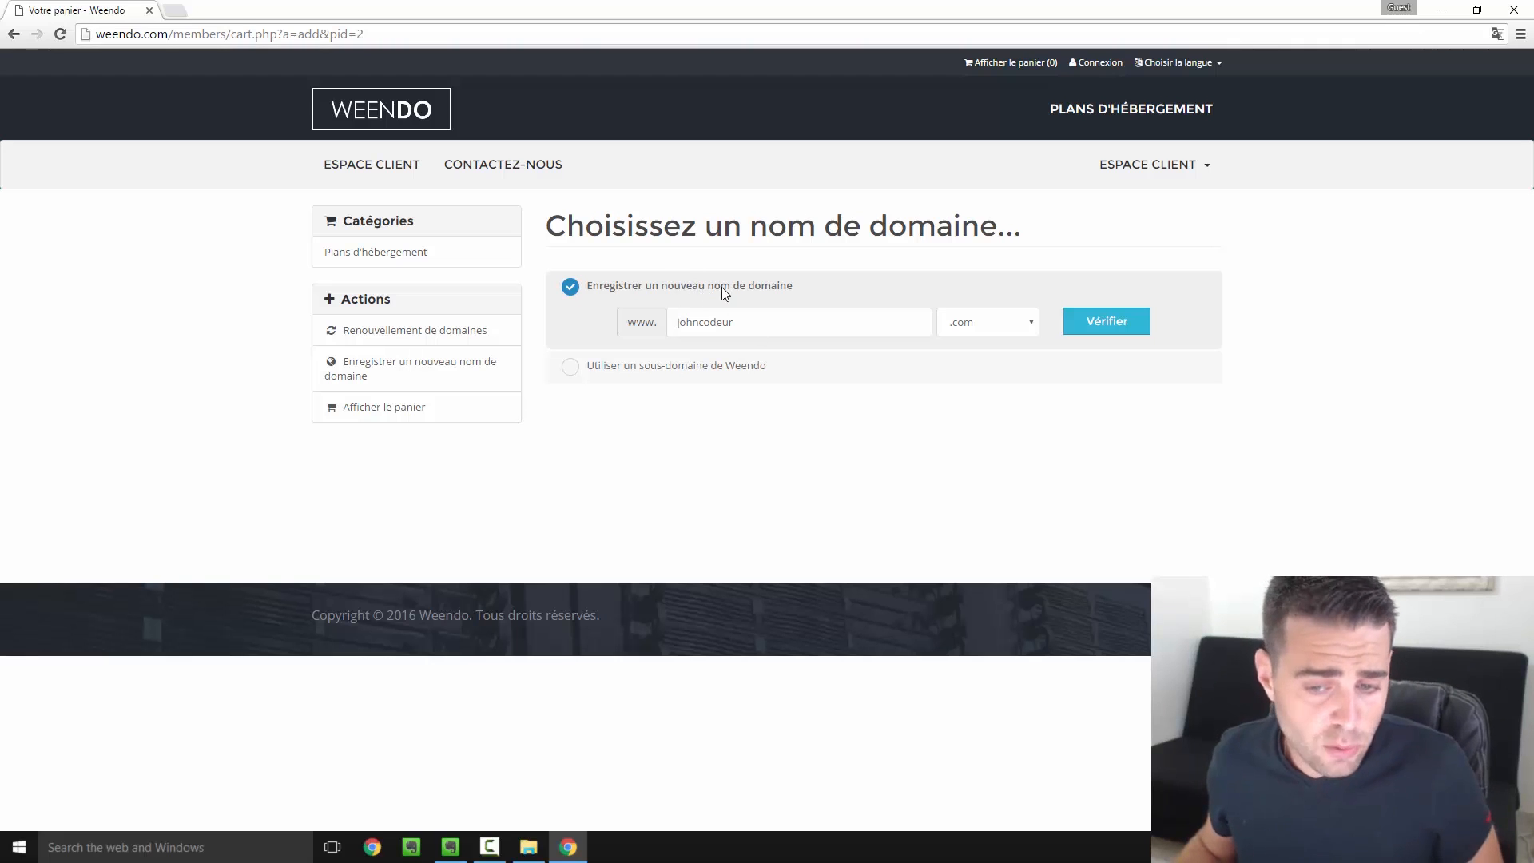
pyautogui.moveTo(678, 324); pyautogui.dragTo(754, 321)
pyautogui.click(765, 322)
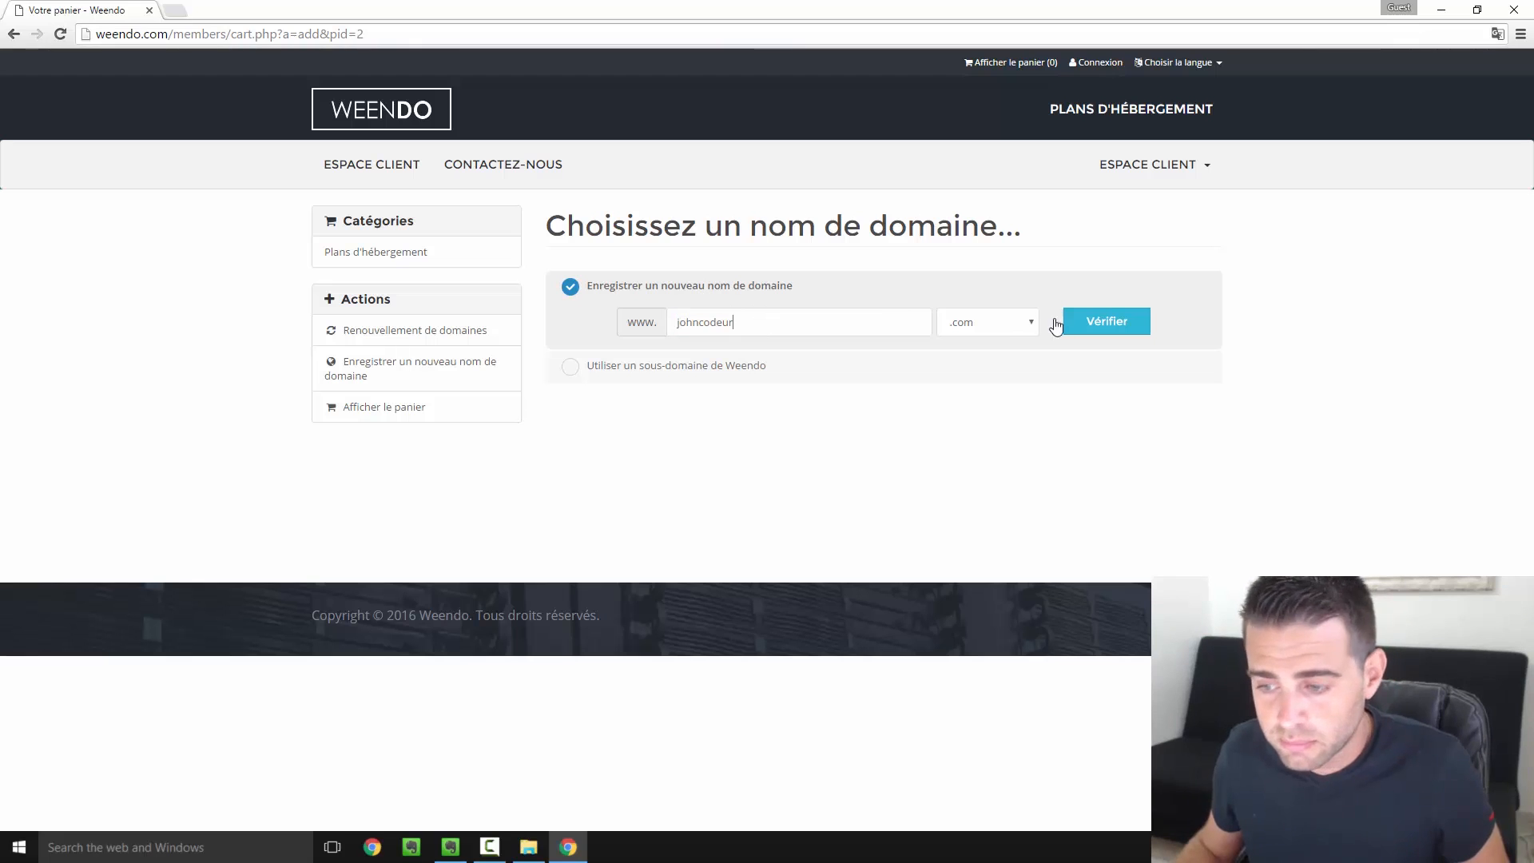
pyautogui.click(1109, 329)
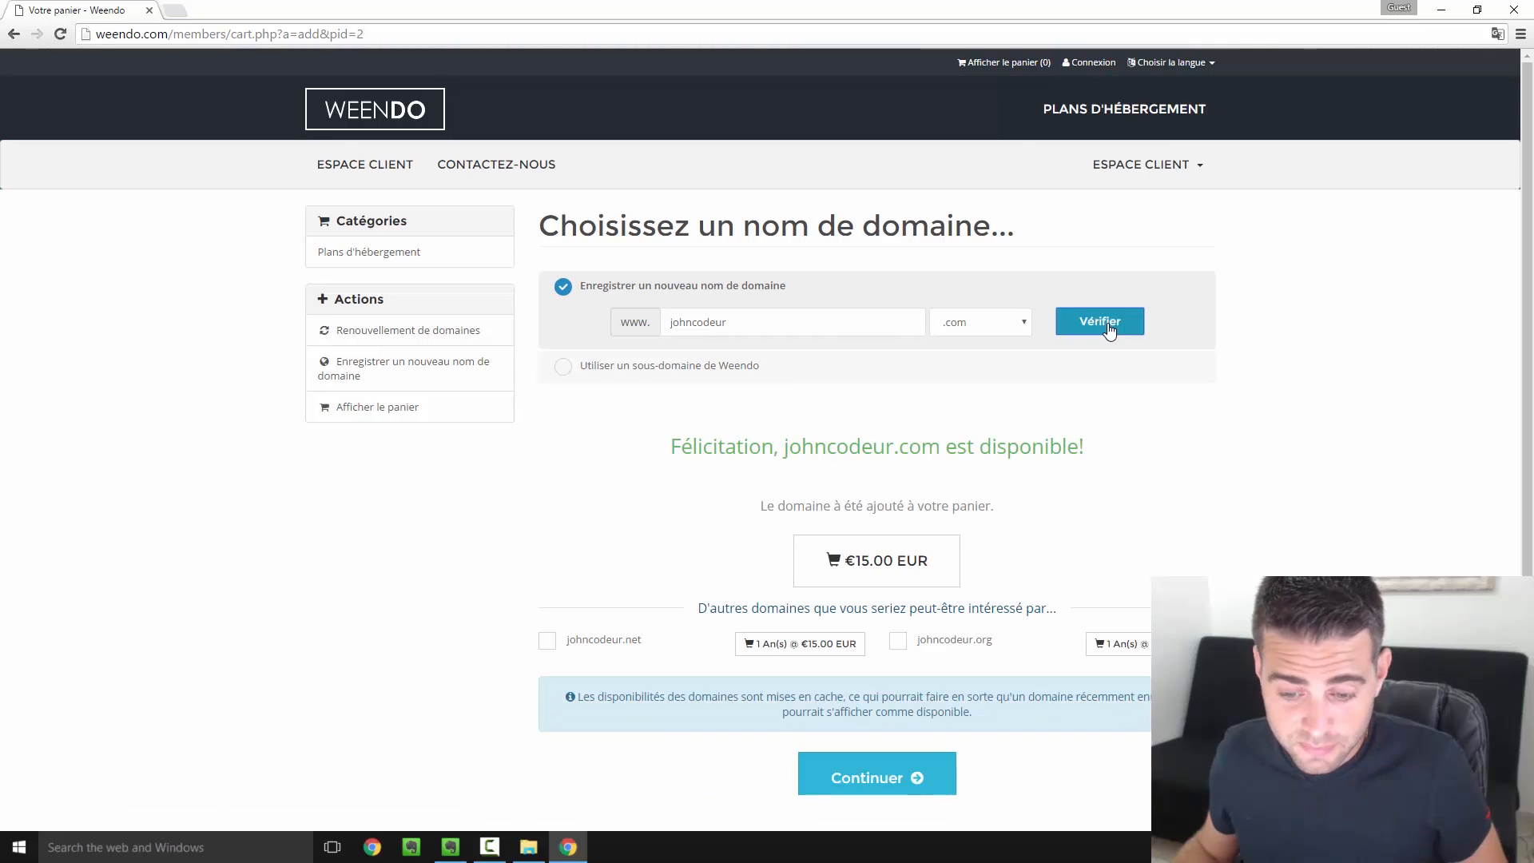
pyautogui.scroll(-1, 1067, 347)
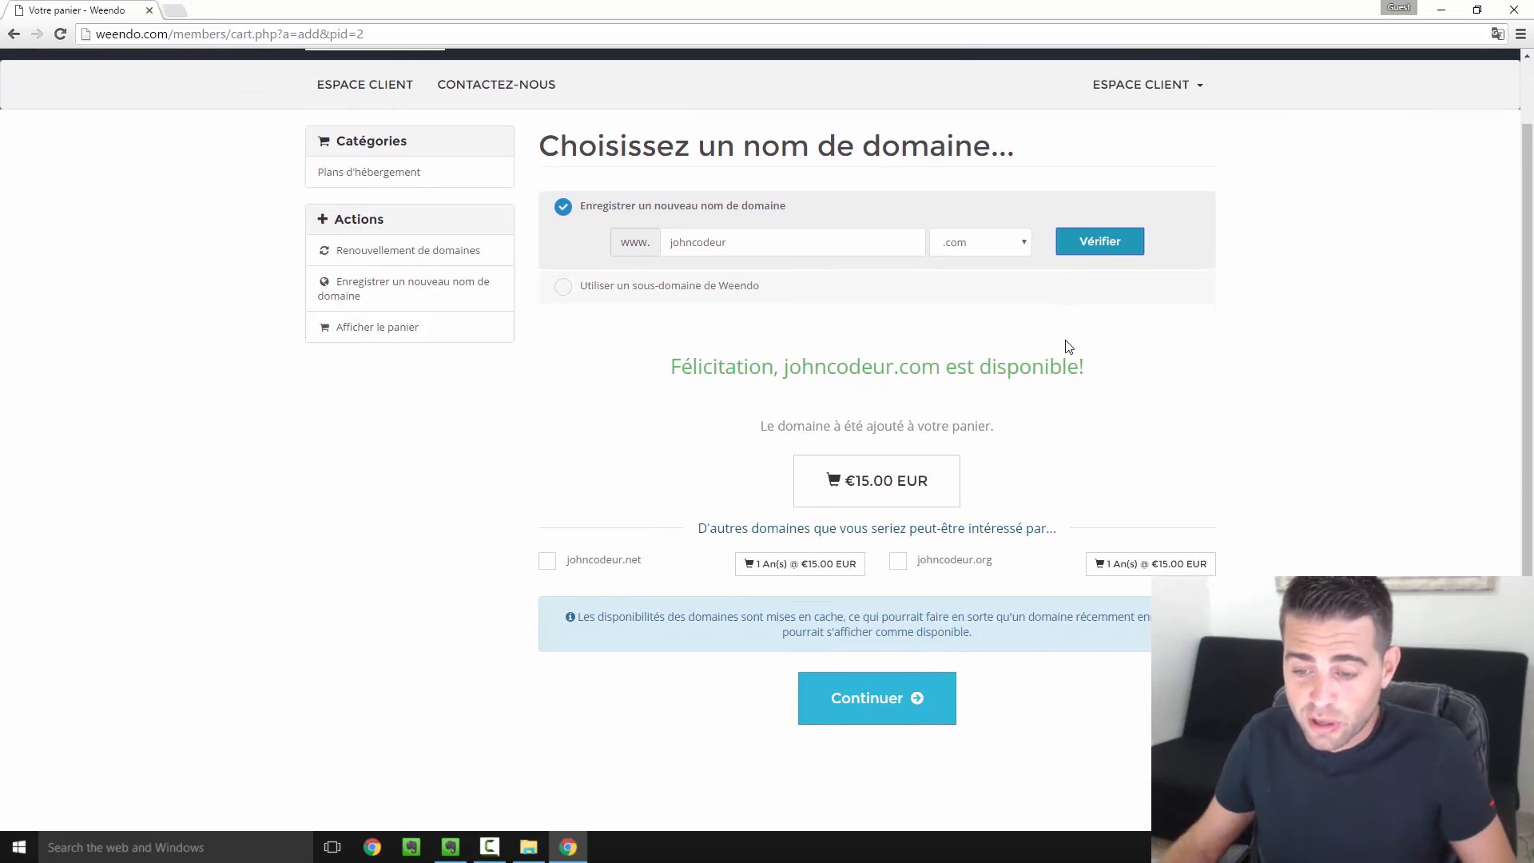
pyautogui.scroll(-1, 1067, 348)
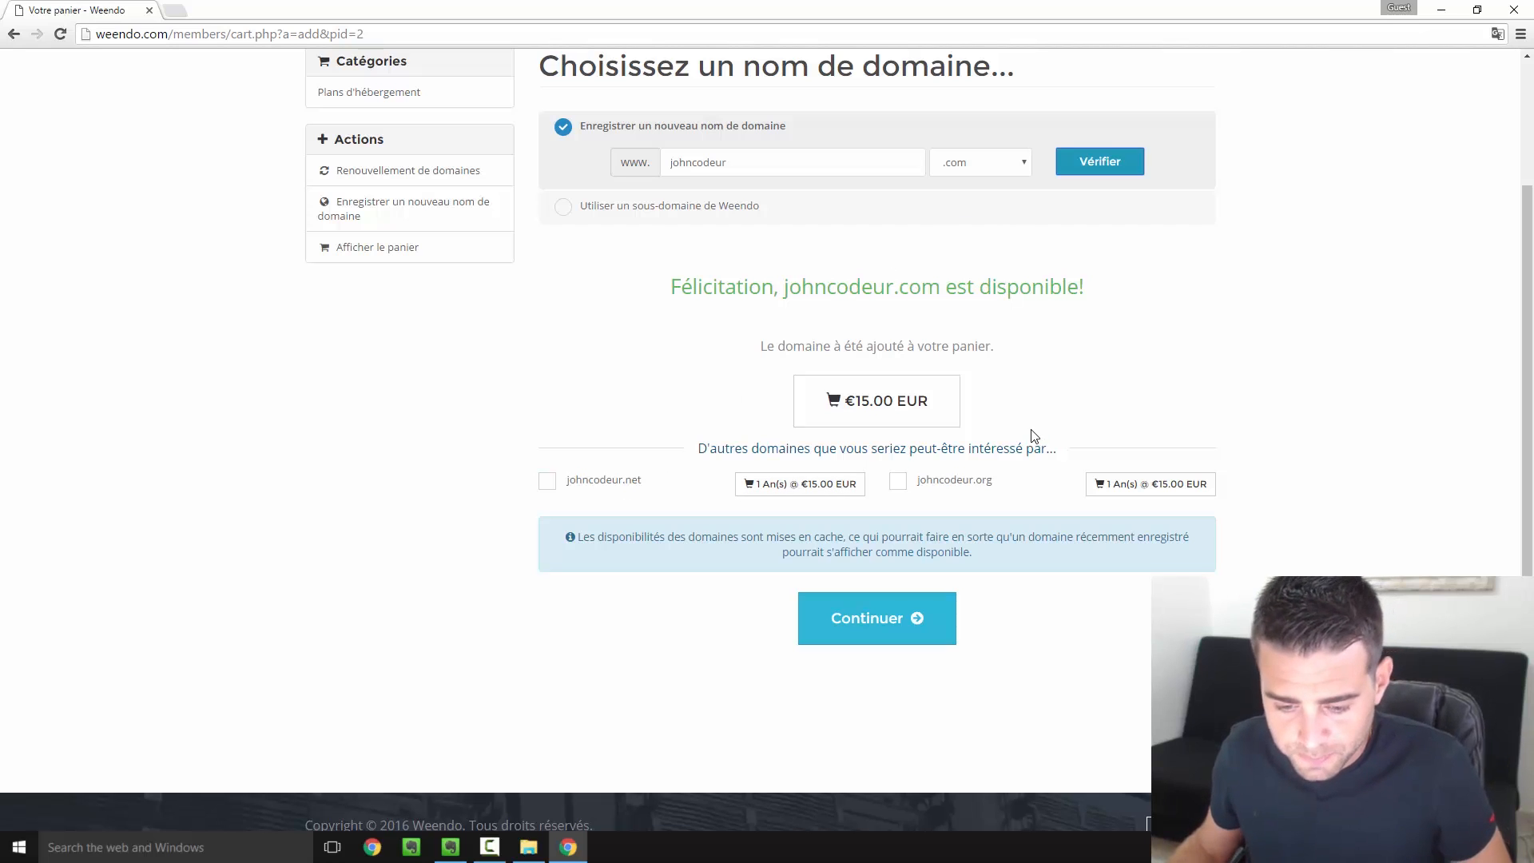
# Choose 'Tarif 12 mois' billing and referral 'Par le site Apprendre à coder', reaching the €135.00 EUR cart
pyautogui.click(871, 620)
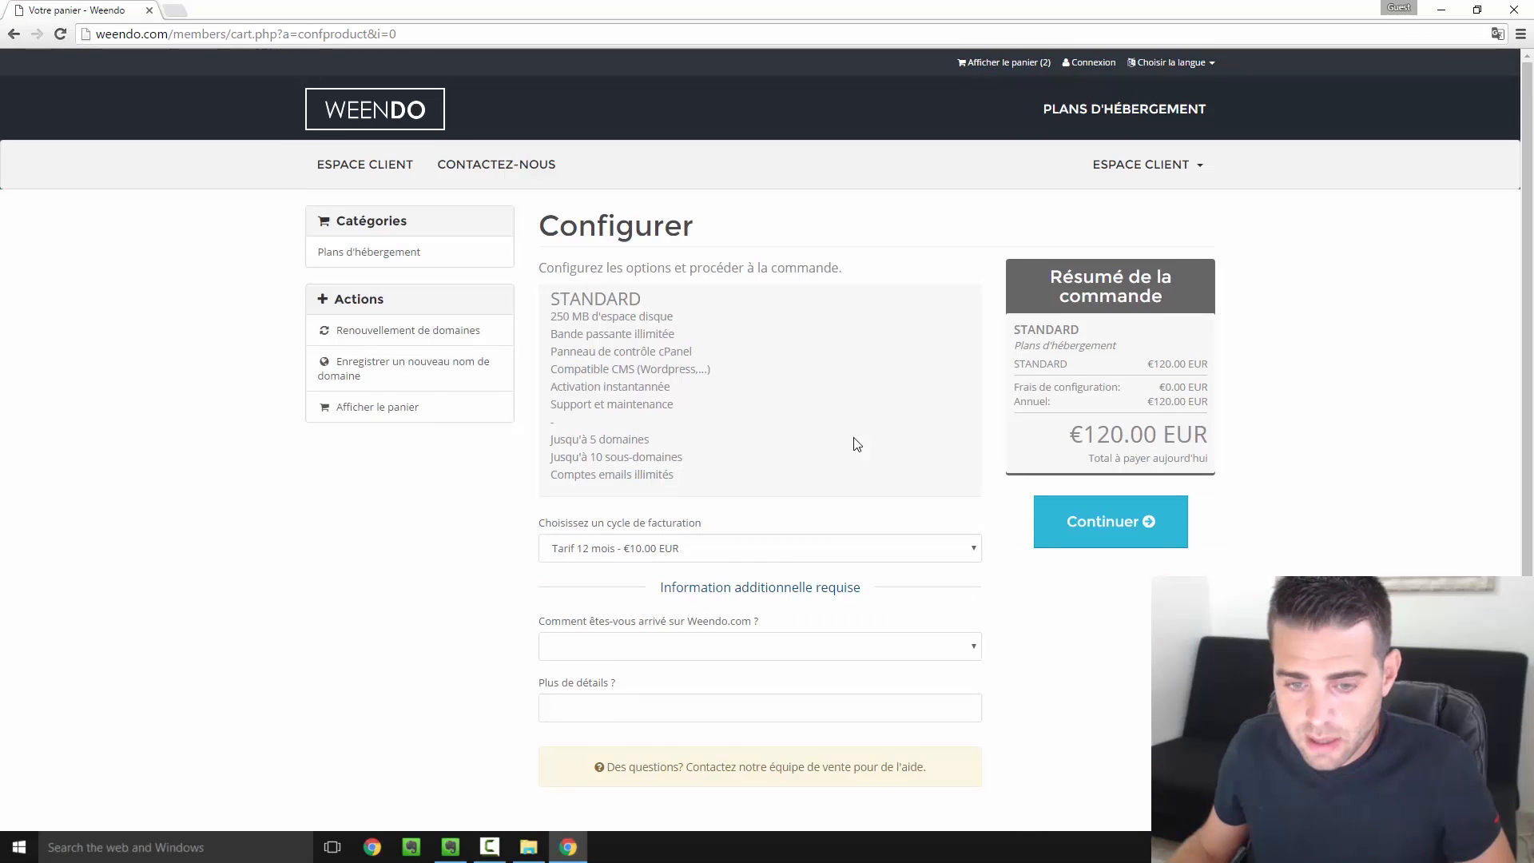
pyautogui.scroll(-1, 853, 442)
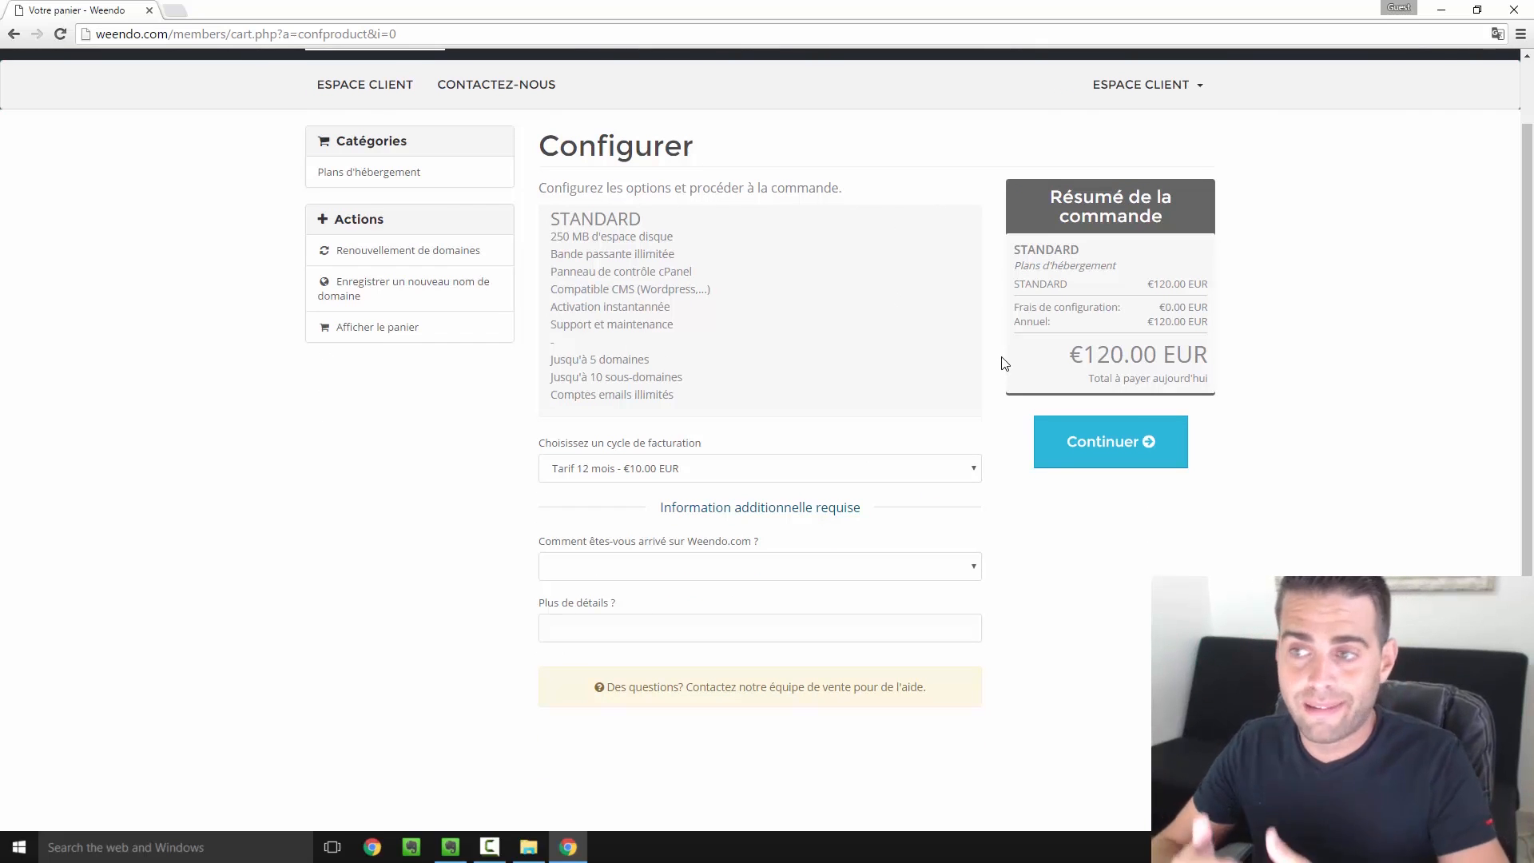
pyautogui.click(572, 475)
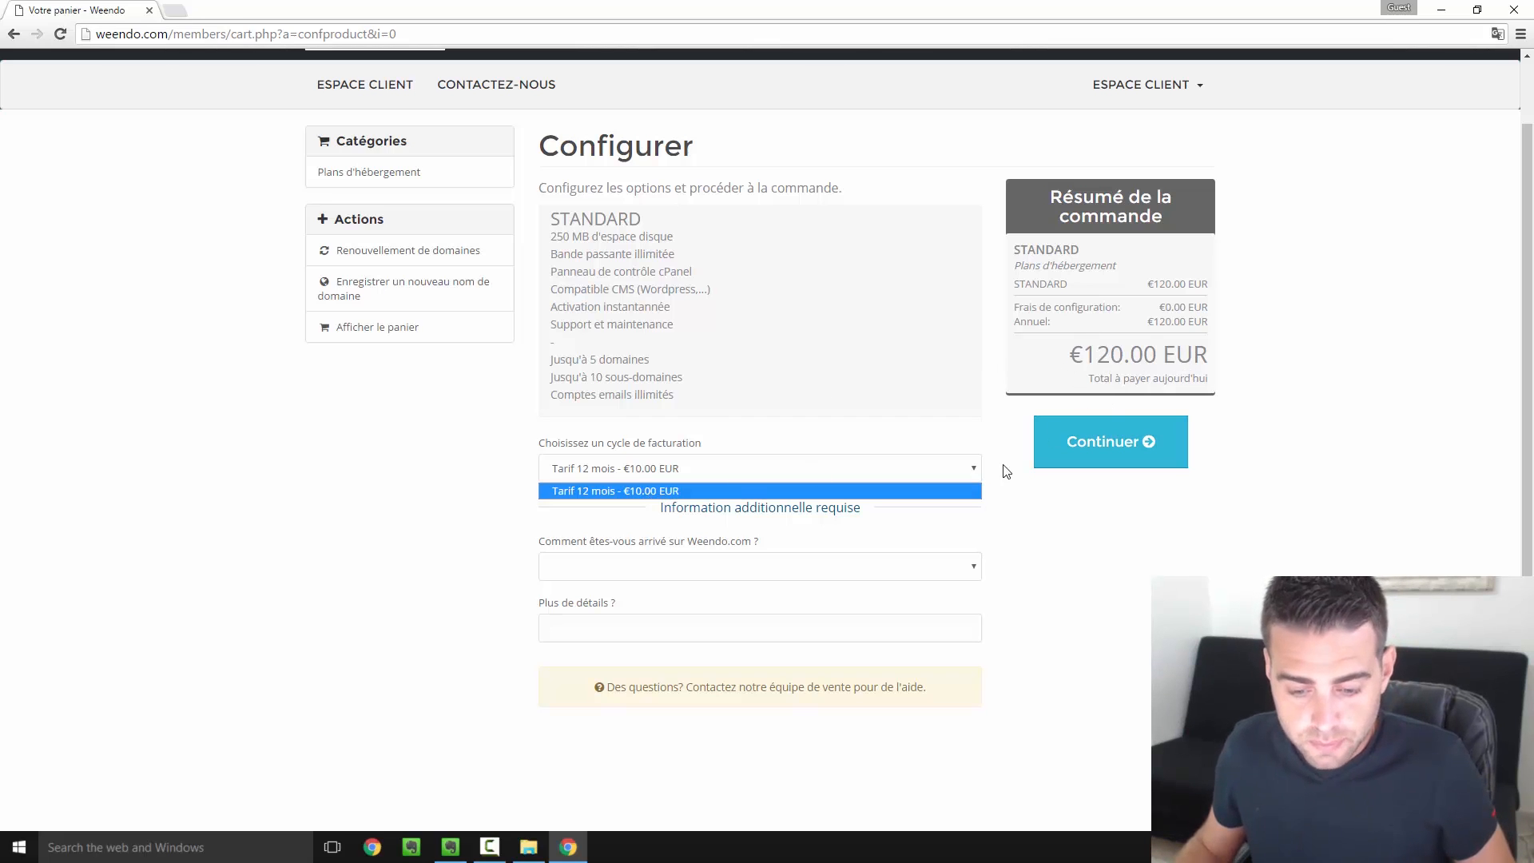
pyautogui.click(775, 568)
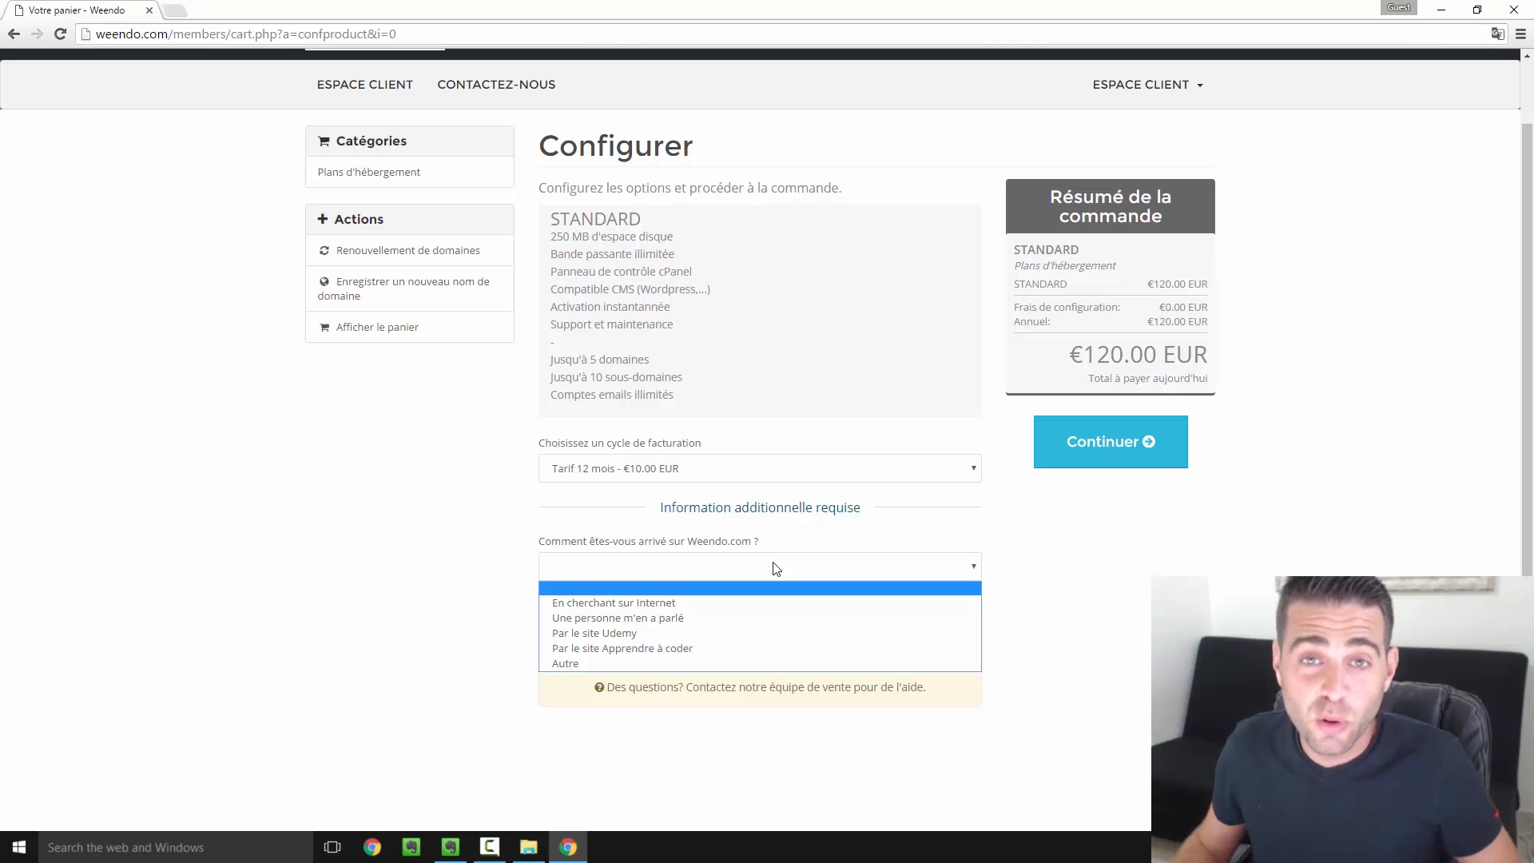
pyautogui.click(695, 648)
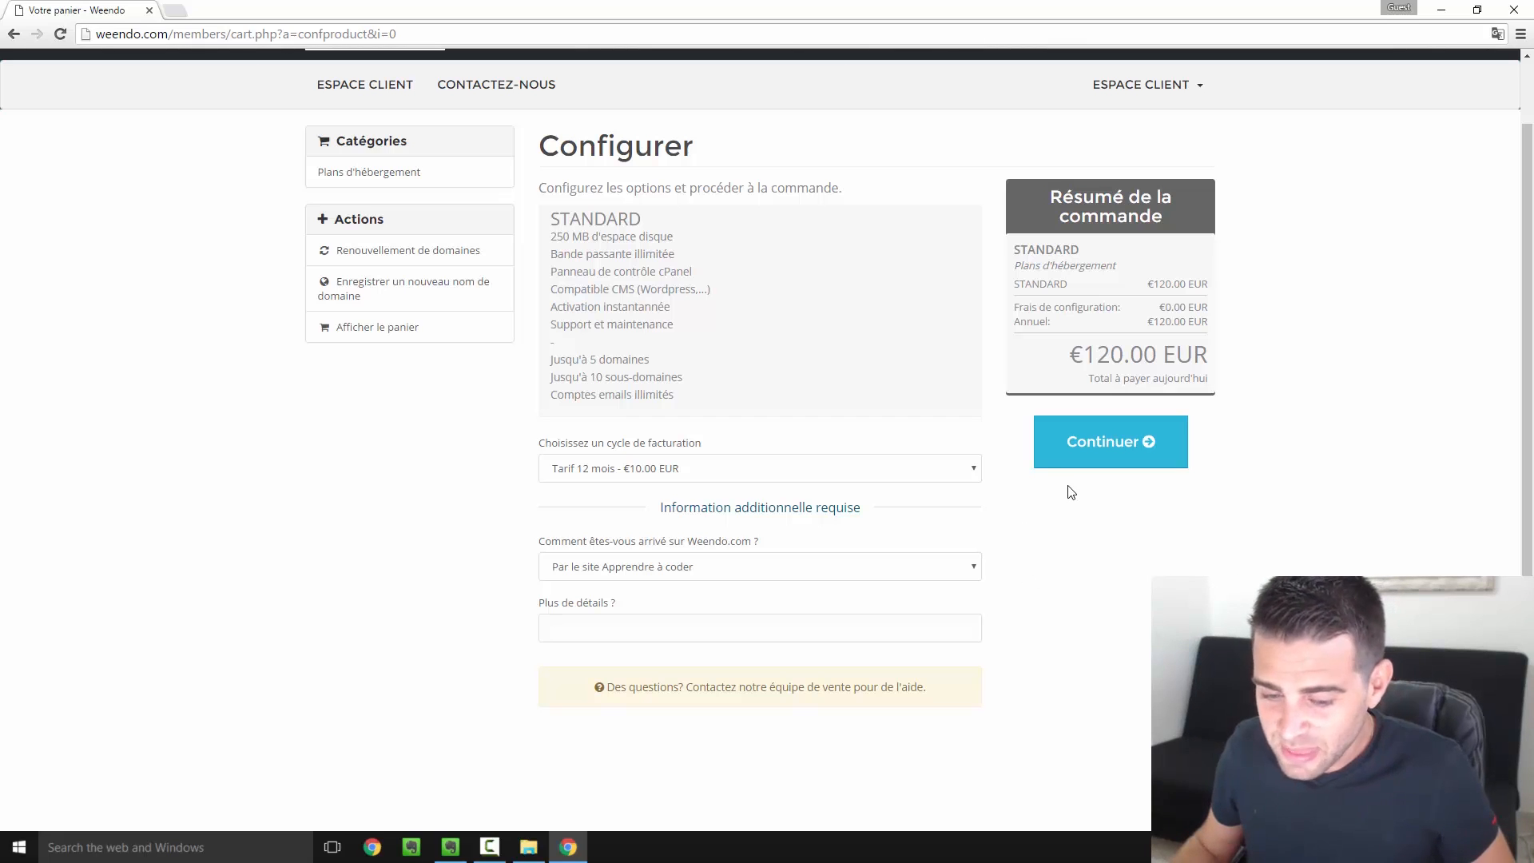
pyautogui.click(1112, 446)
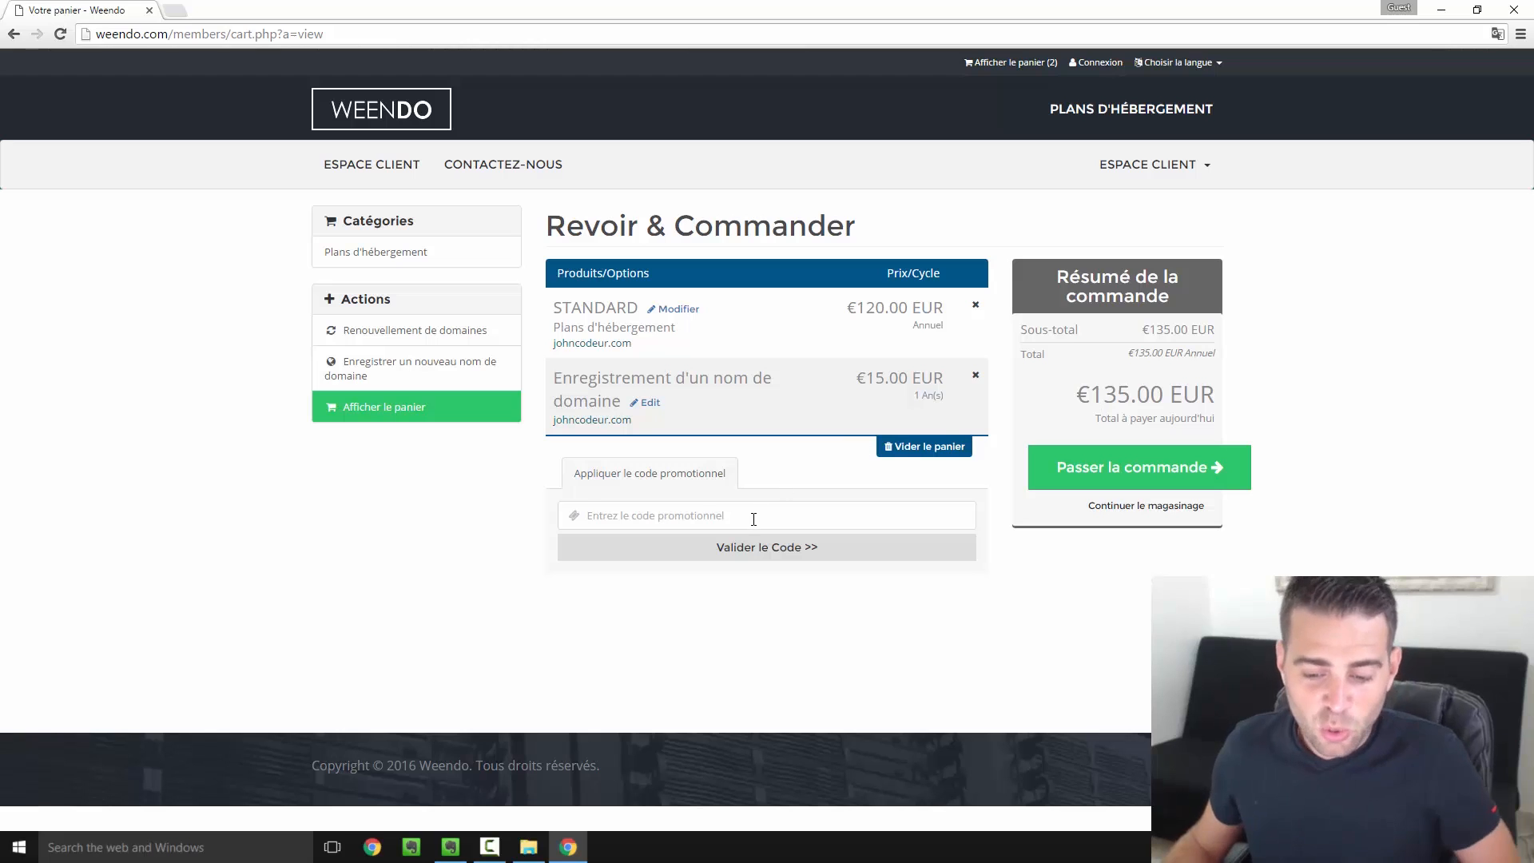
# Apply the 50% promo code to bring the total to €75.00 EUR and proceed to checkout
pyautogui.write('PR')
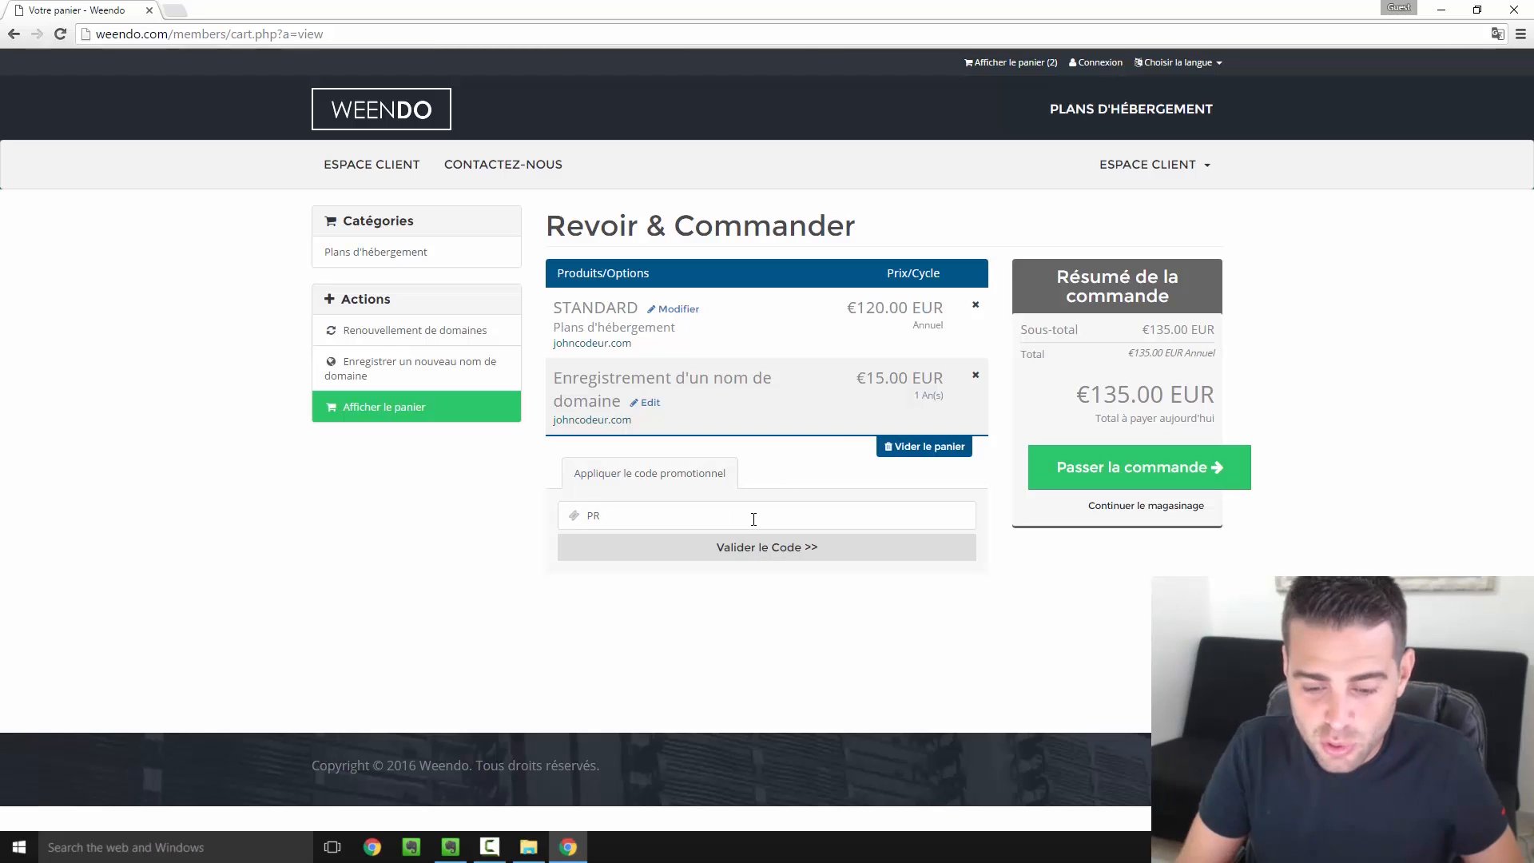
pyautogui.write('OMOAAC')
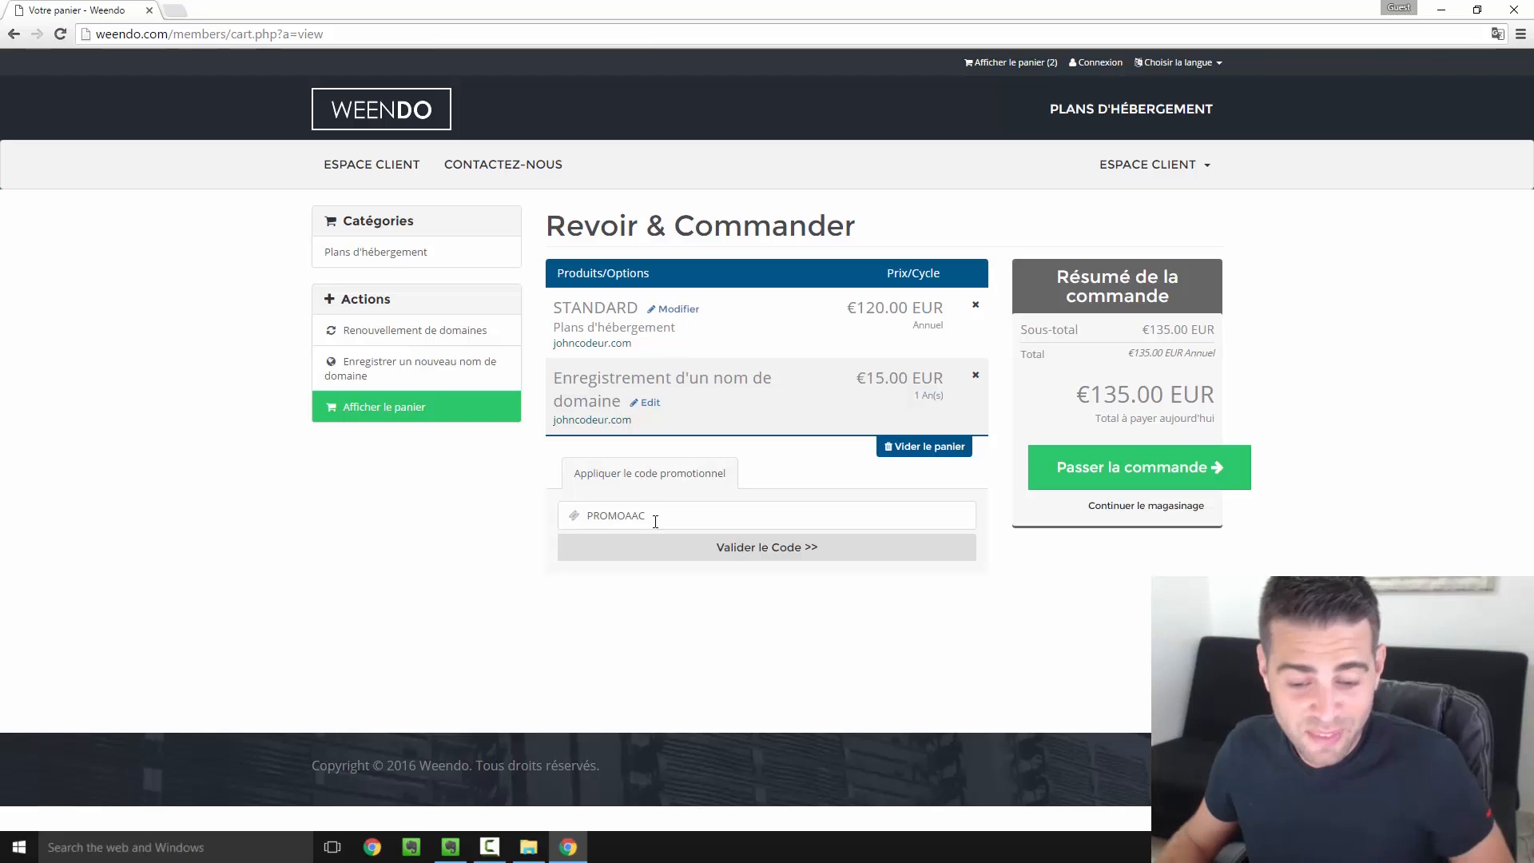
pyautogui.click(781, 554)
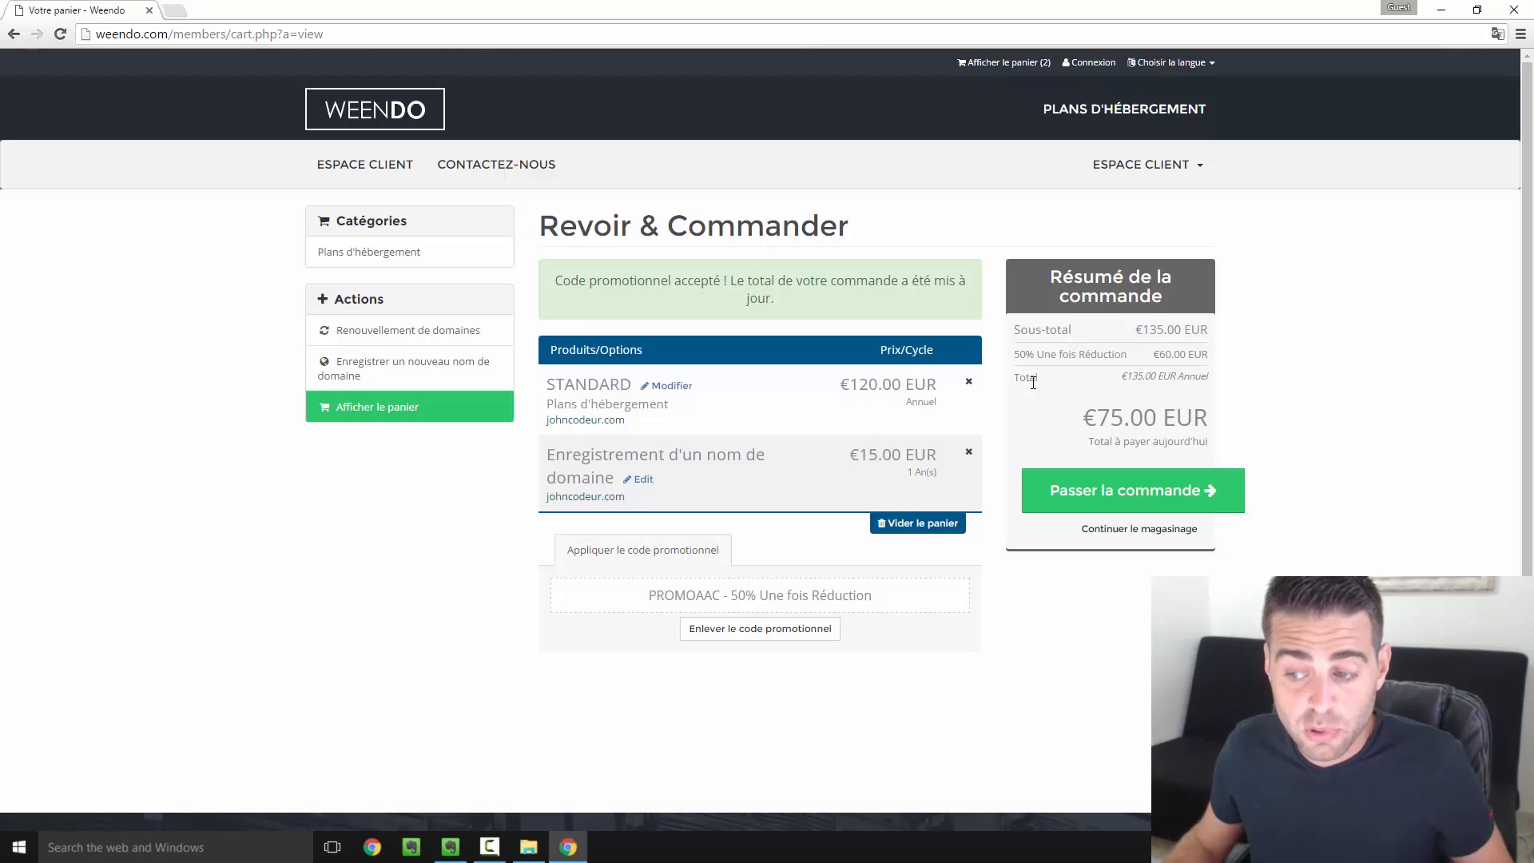
pyautogui.click(1136, 495)
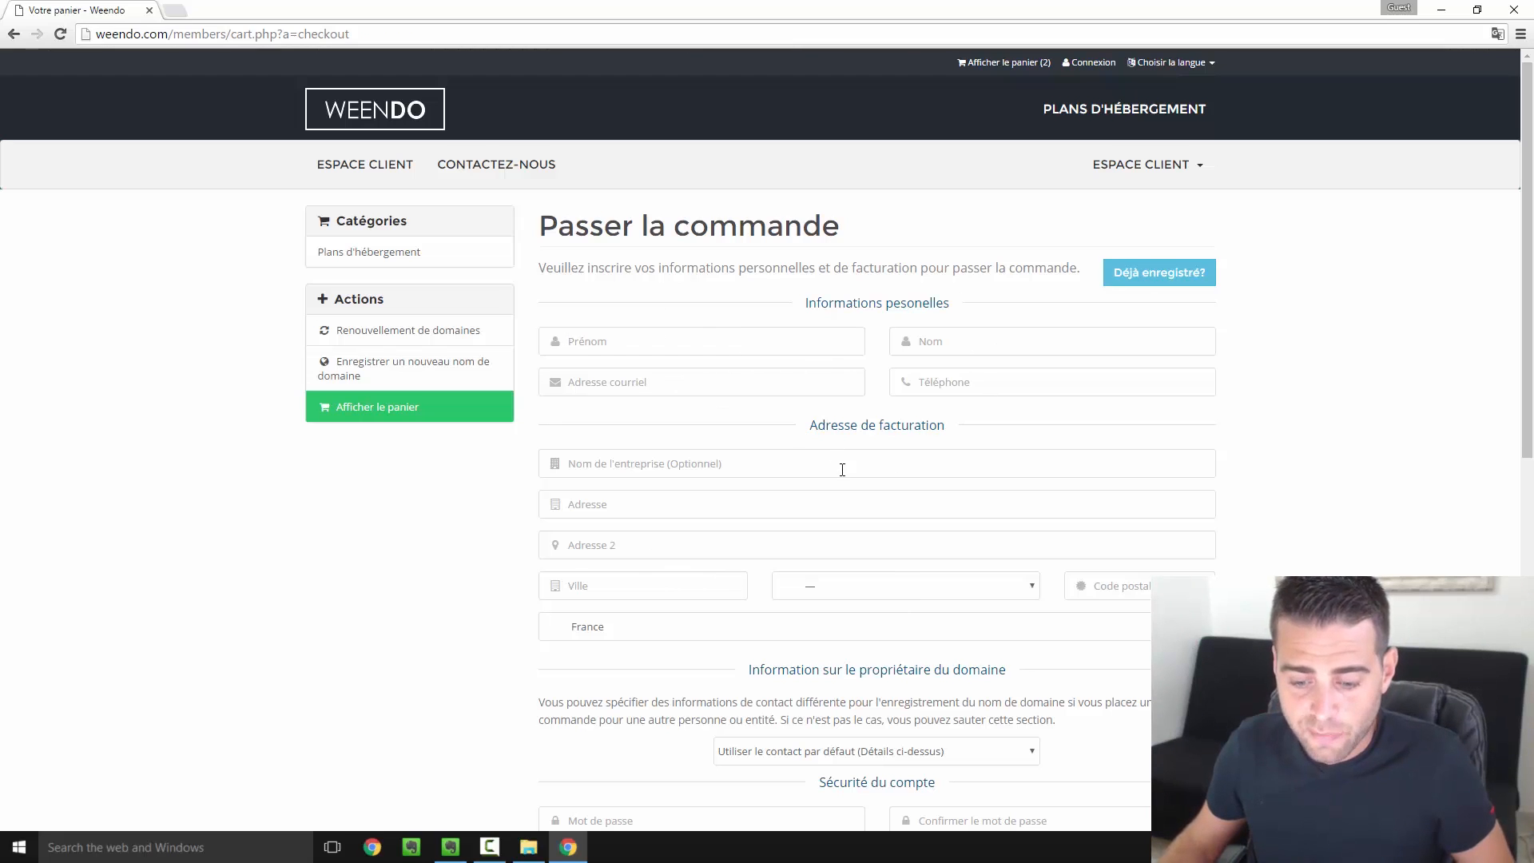
# Sign in as an existing customer with the account e-mail and password
pyautogui.scroll(-3, 837, 460)
pyautogui.scroll(-1, 890, 551)
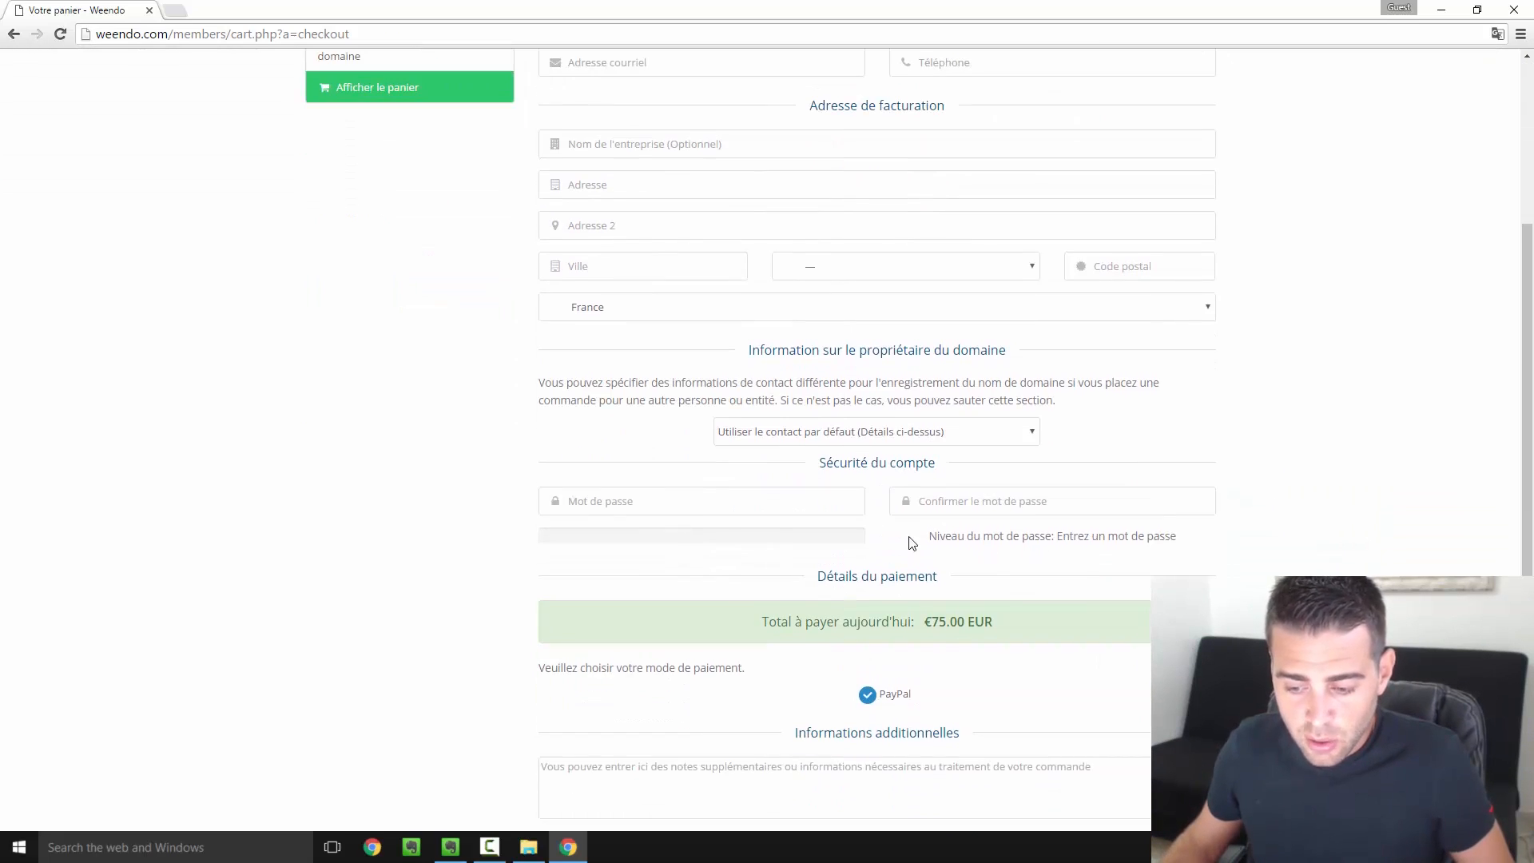
pyautogui.scroll(4, 919, 504)
pyautogui.click(1154, 286)
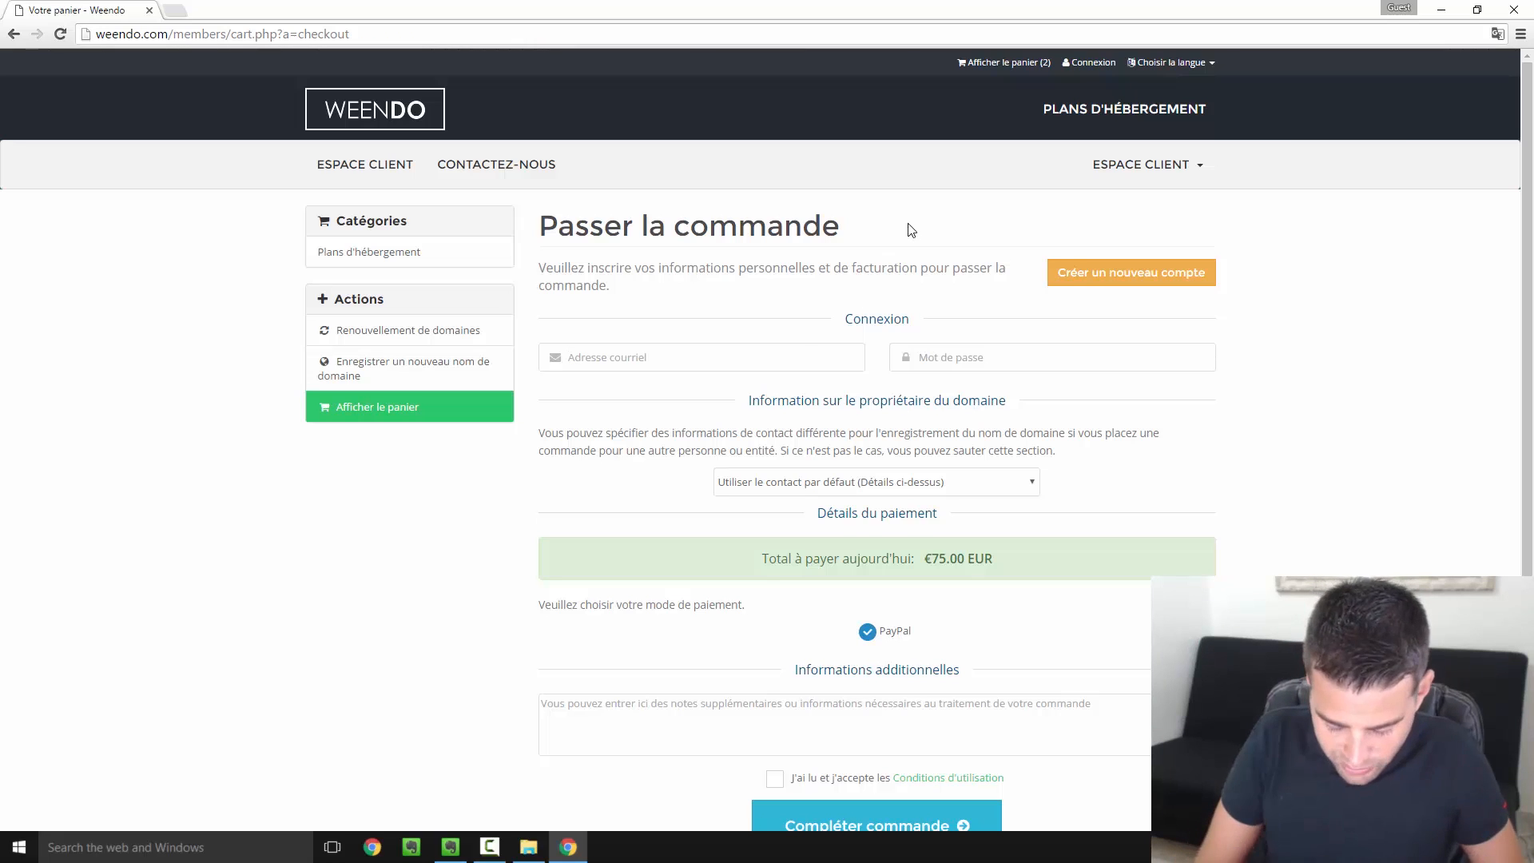
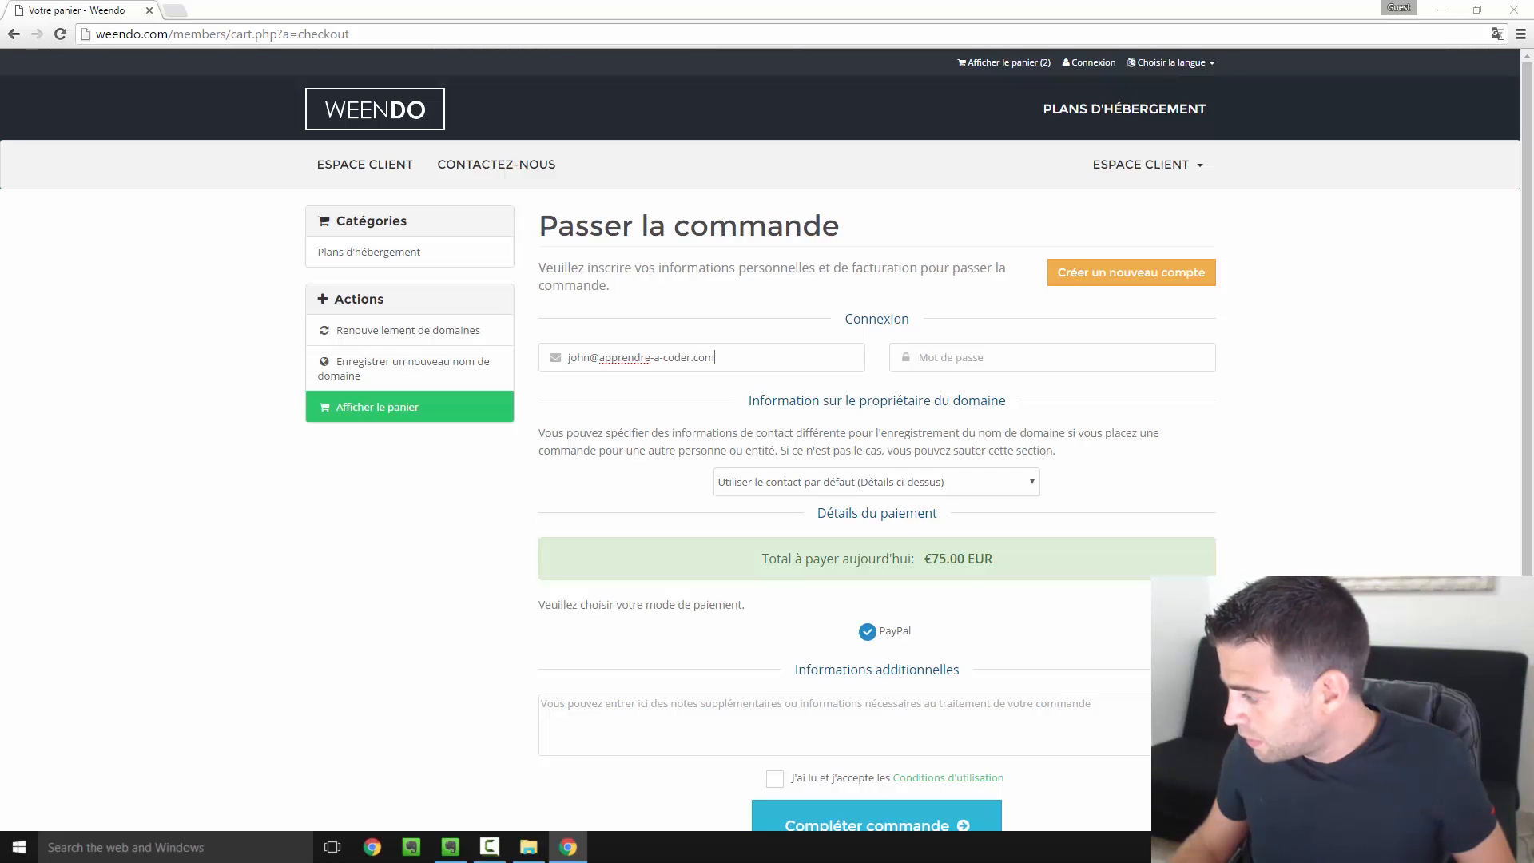
pyautogui.click(1008, 365)
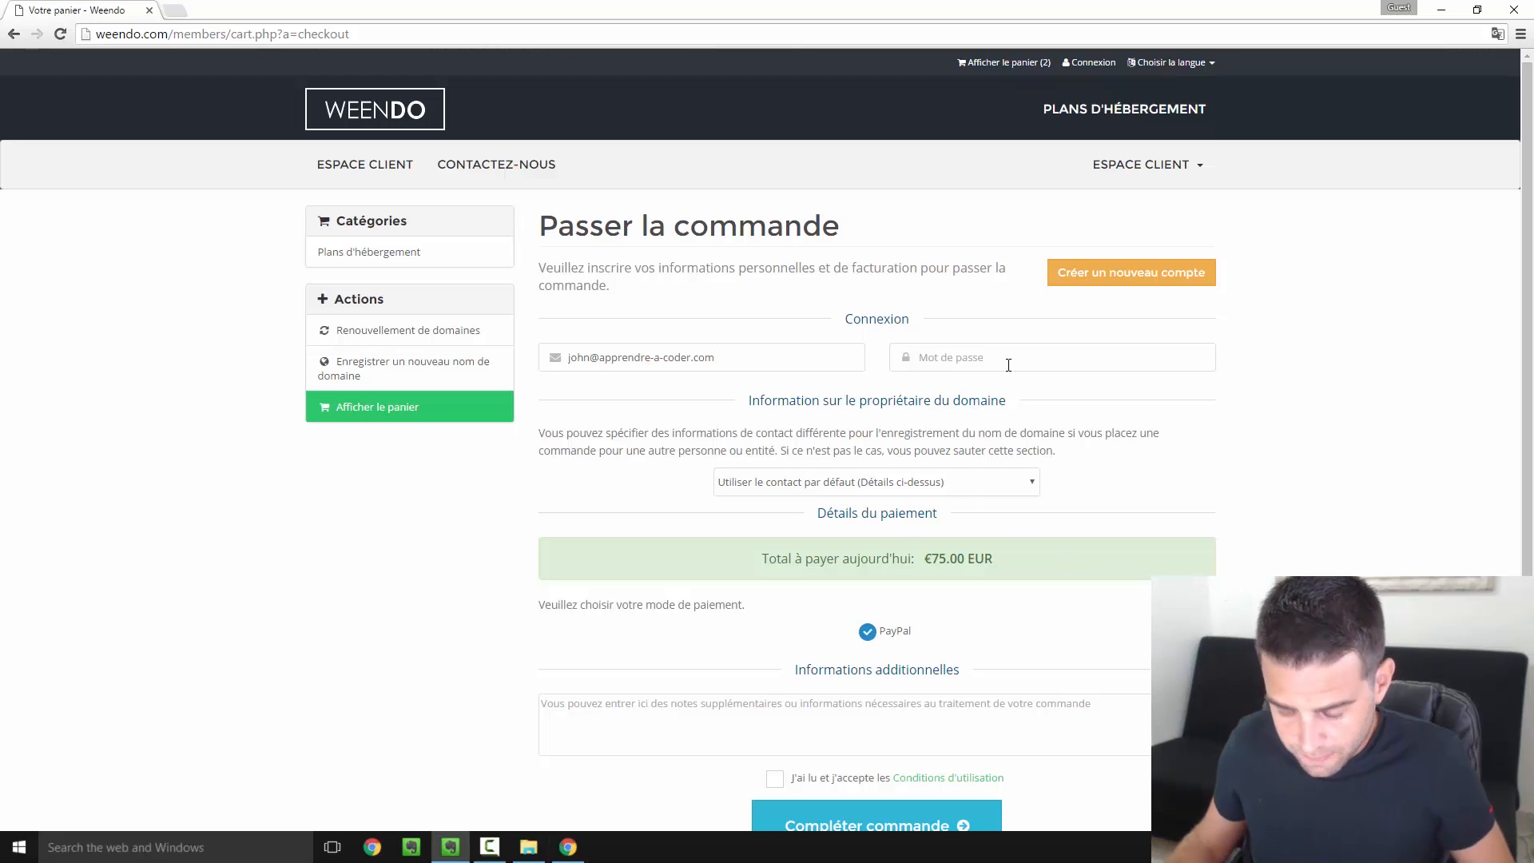
pyautogui.hotkey('ctrl', 'v')
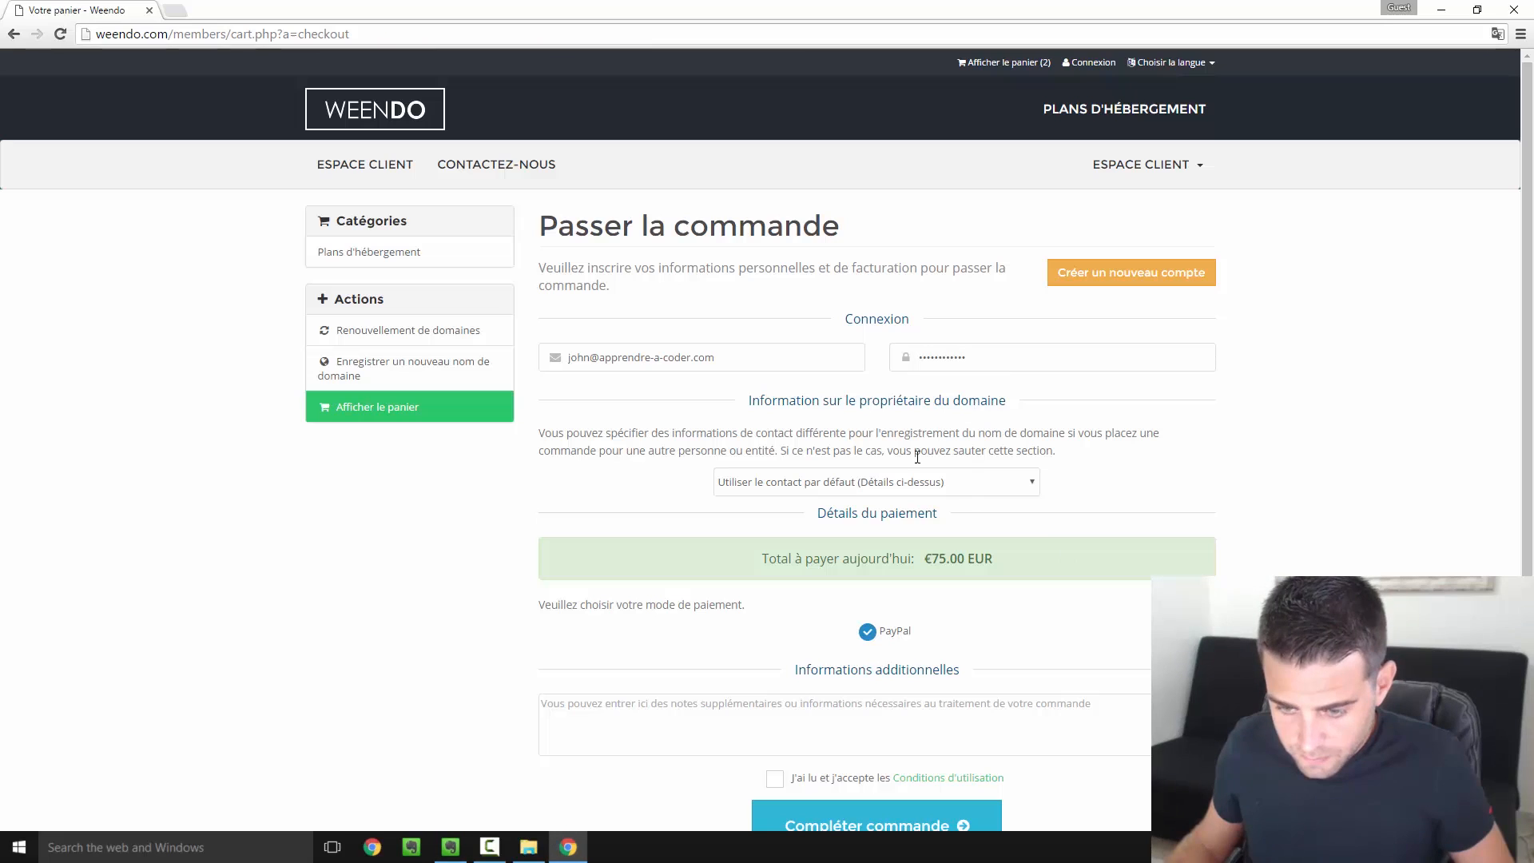
# Accept the Conditions d'utilisation and submit the €75.00 EUR order
pyautogui.scroll(-2, 839, 495)
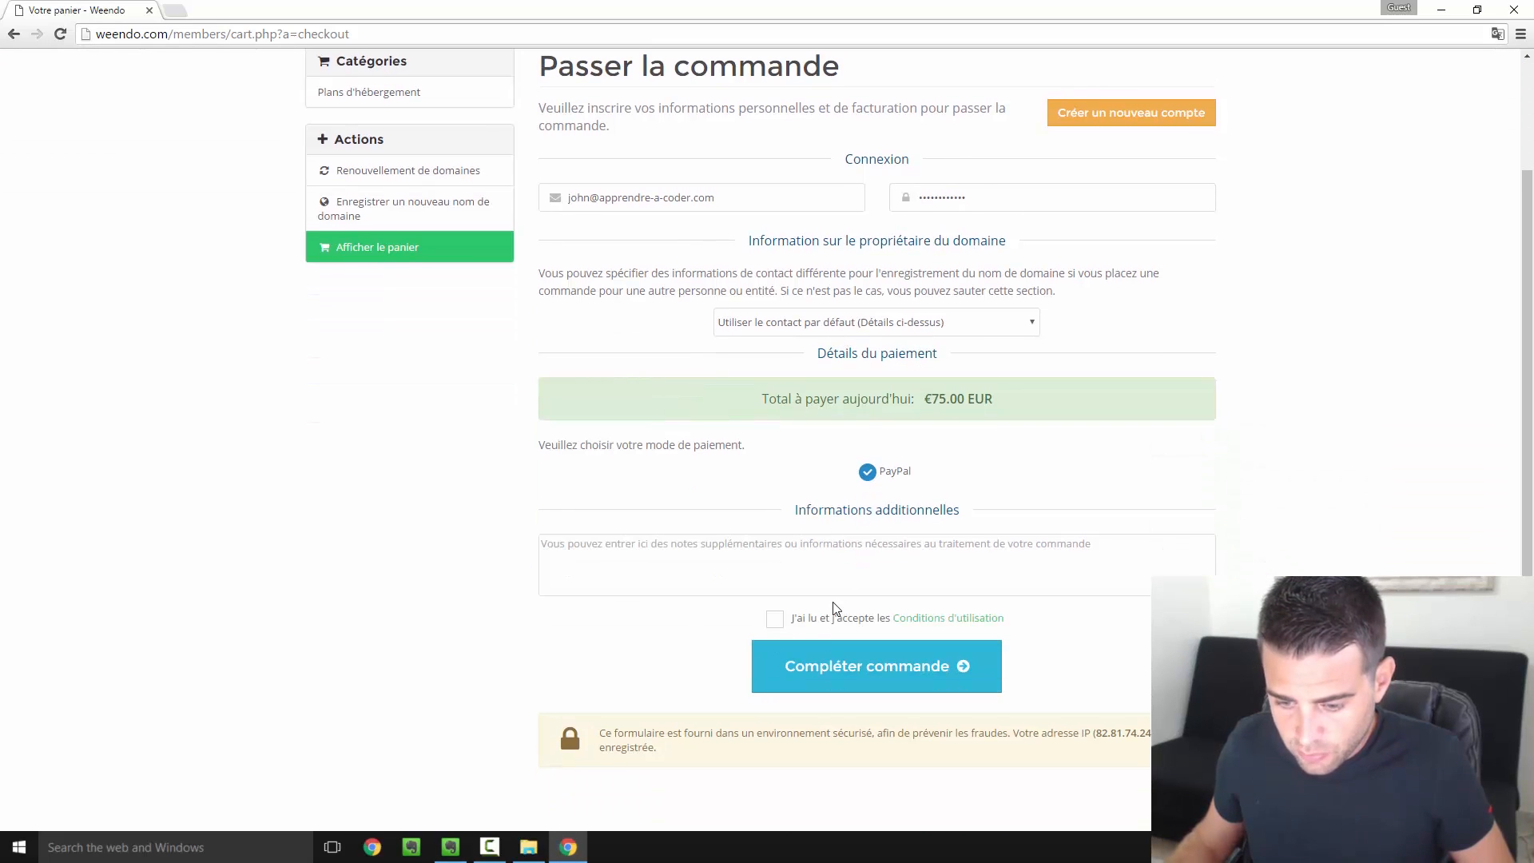
pyautogui.click(780, 626)
pyautogui.click(866, 668)
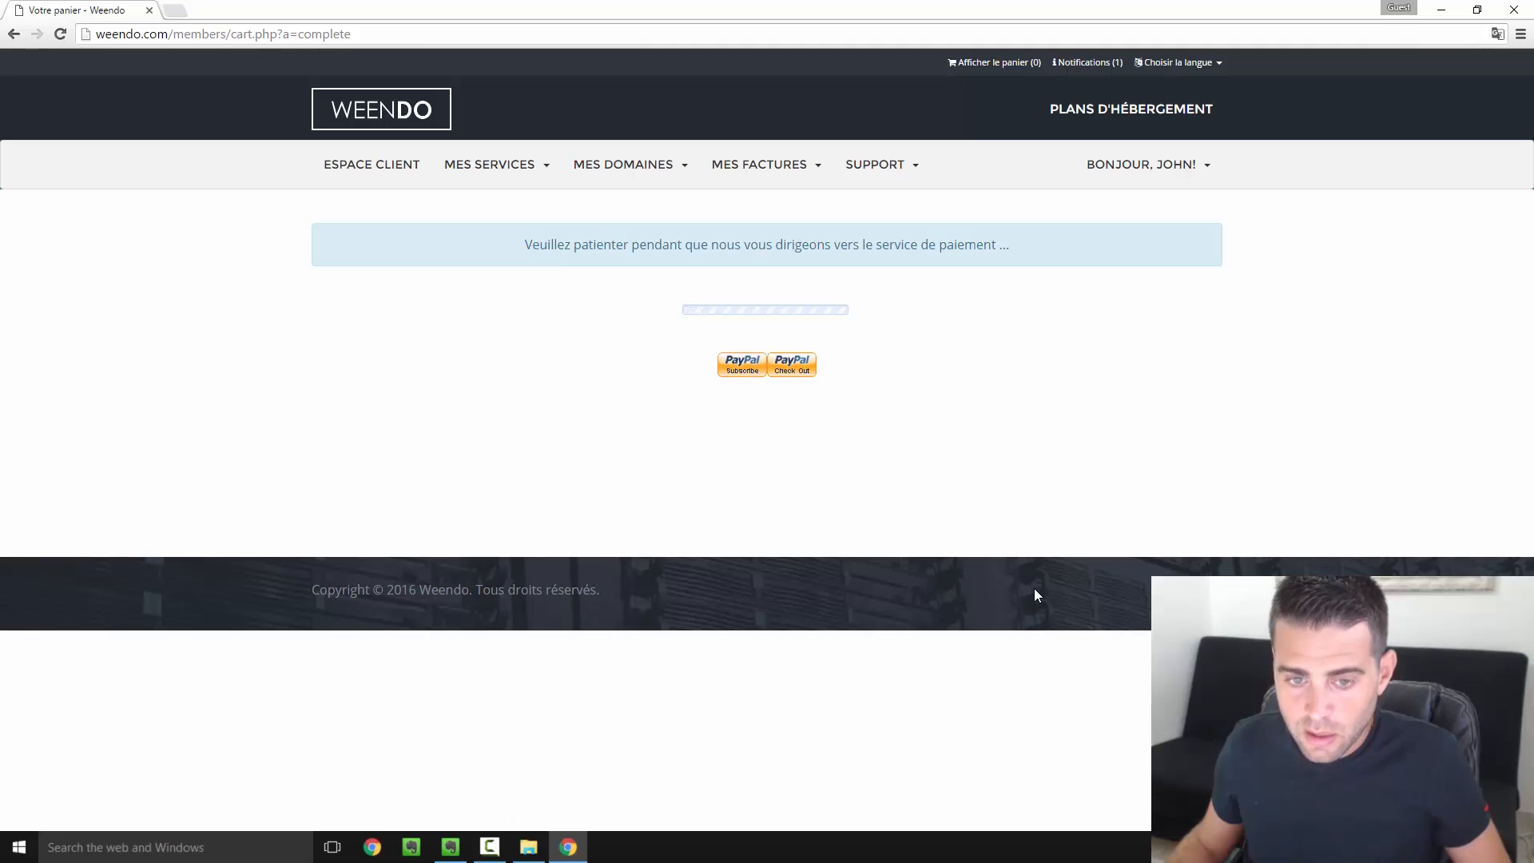
# Try PayPal payment and subscription, then back out of the €75.00 EUR PayPal billing page to Weendo
pyautogui.click(793, 374)
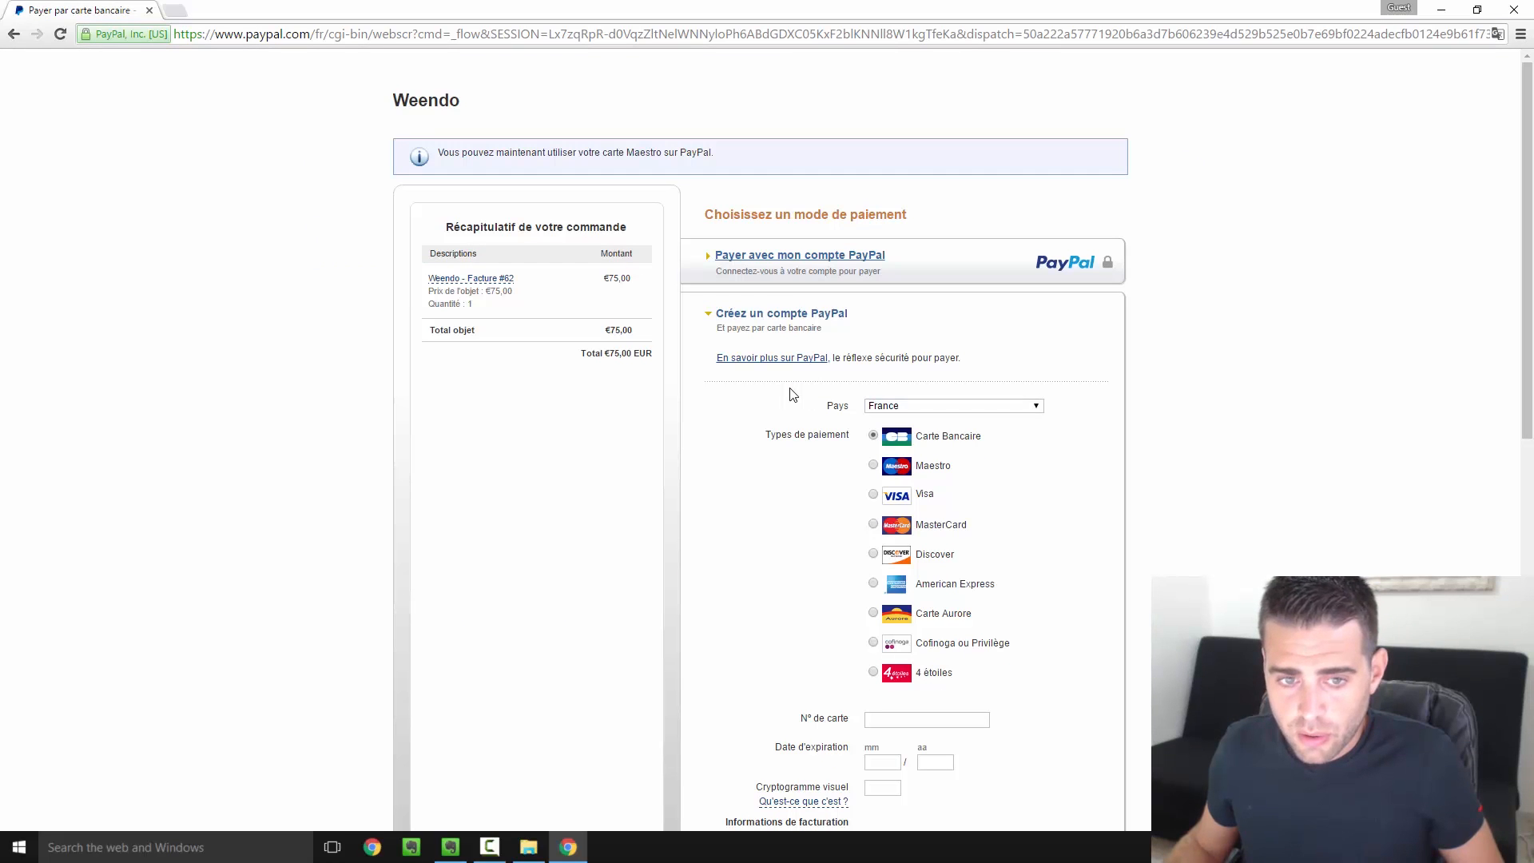
pyautogui.click(14, 35)
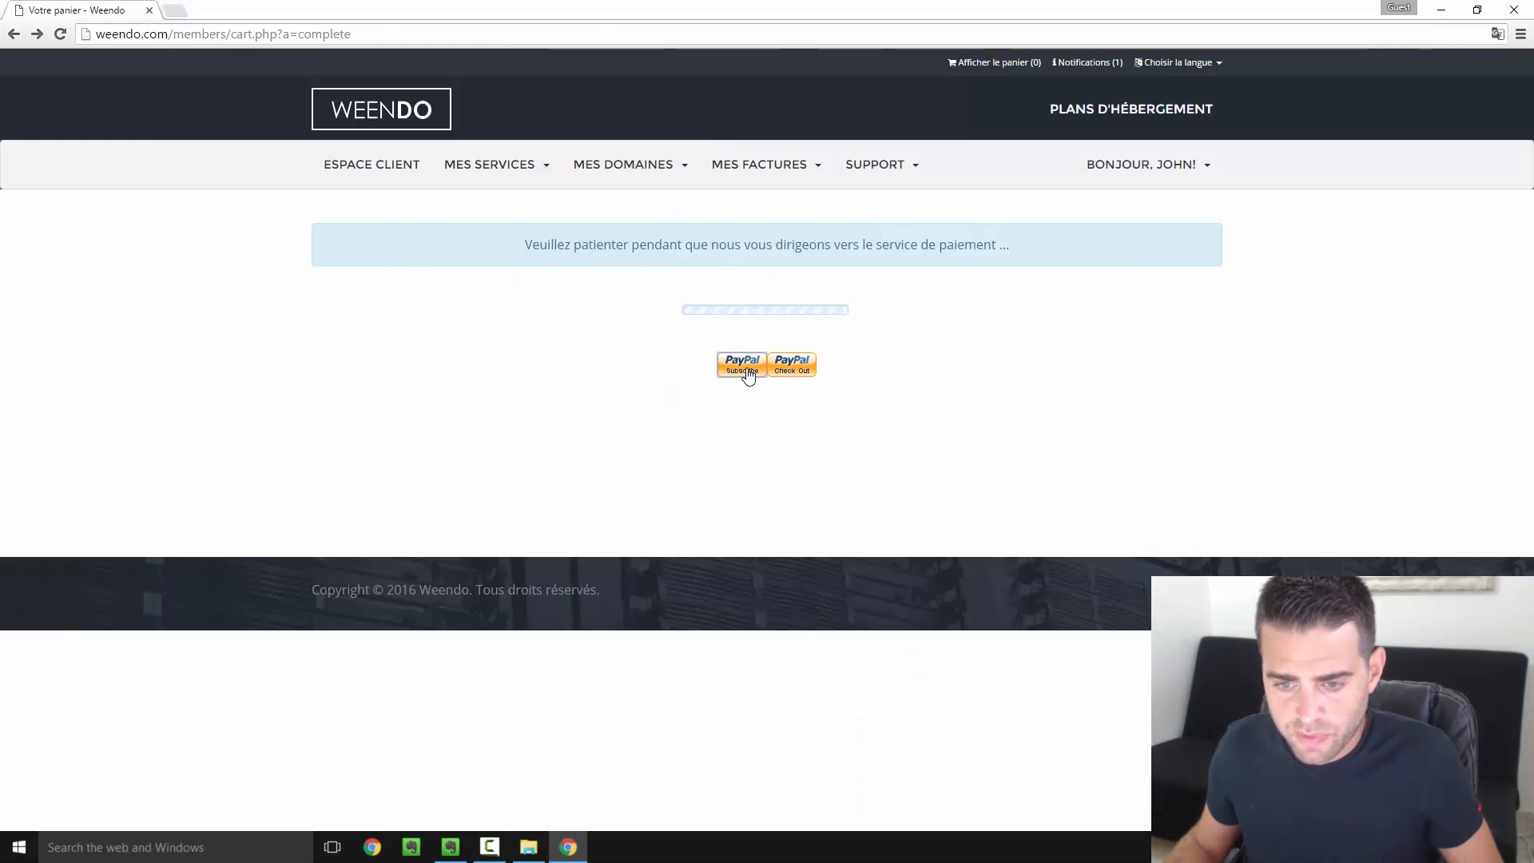
pyautogui.click(747, 370)
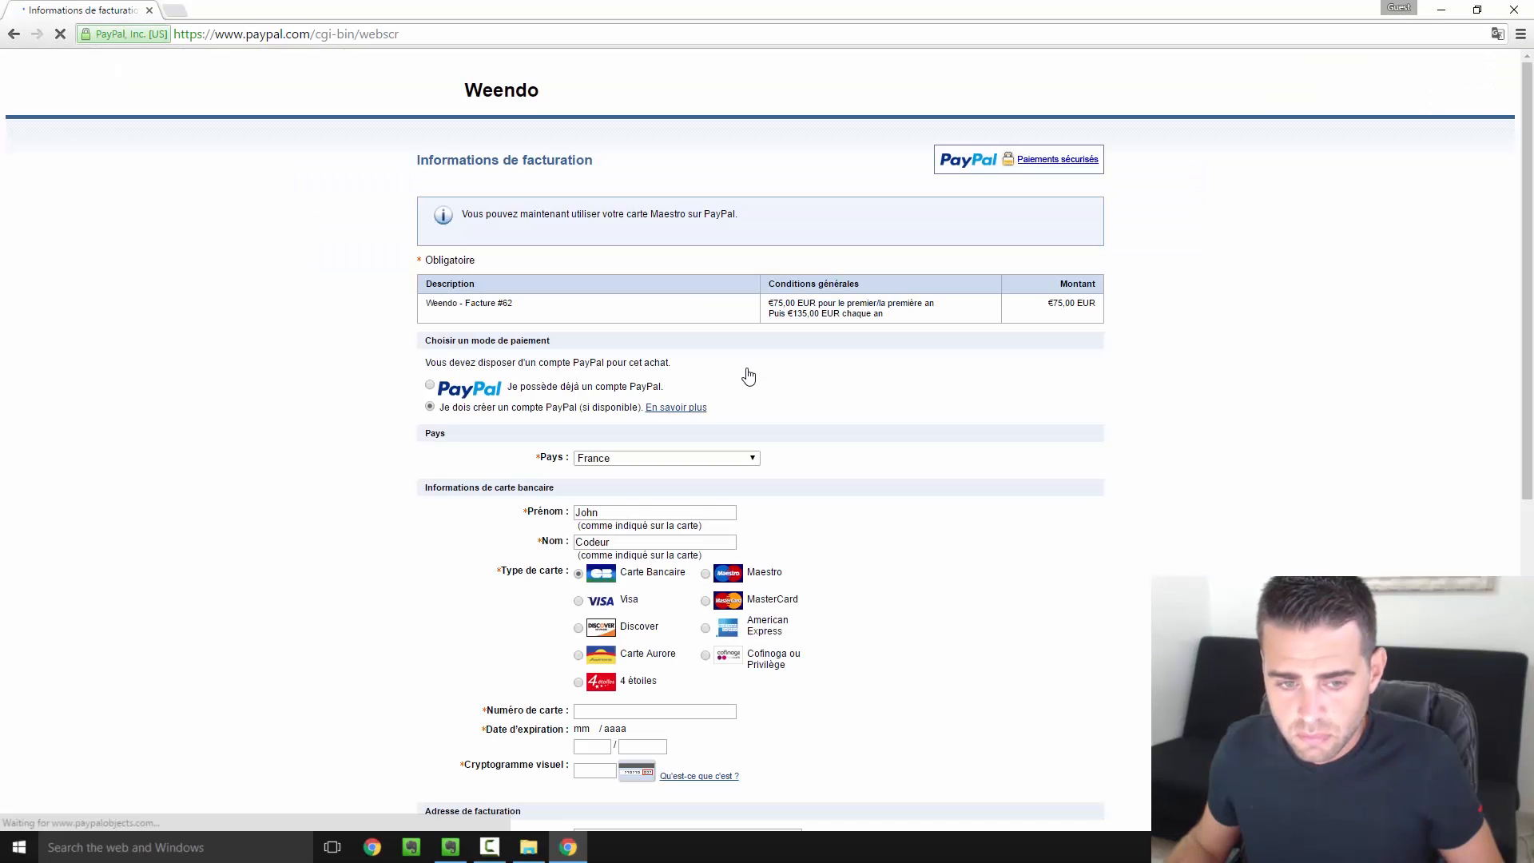
pyautogui.scroll(-1, 747, 375)
pyautogui.scroll(1, 749, 375)
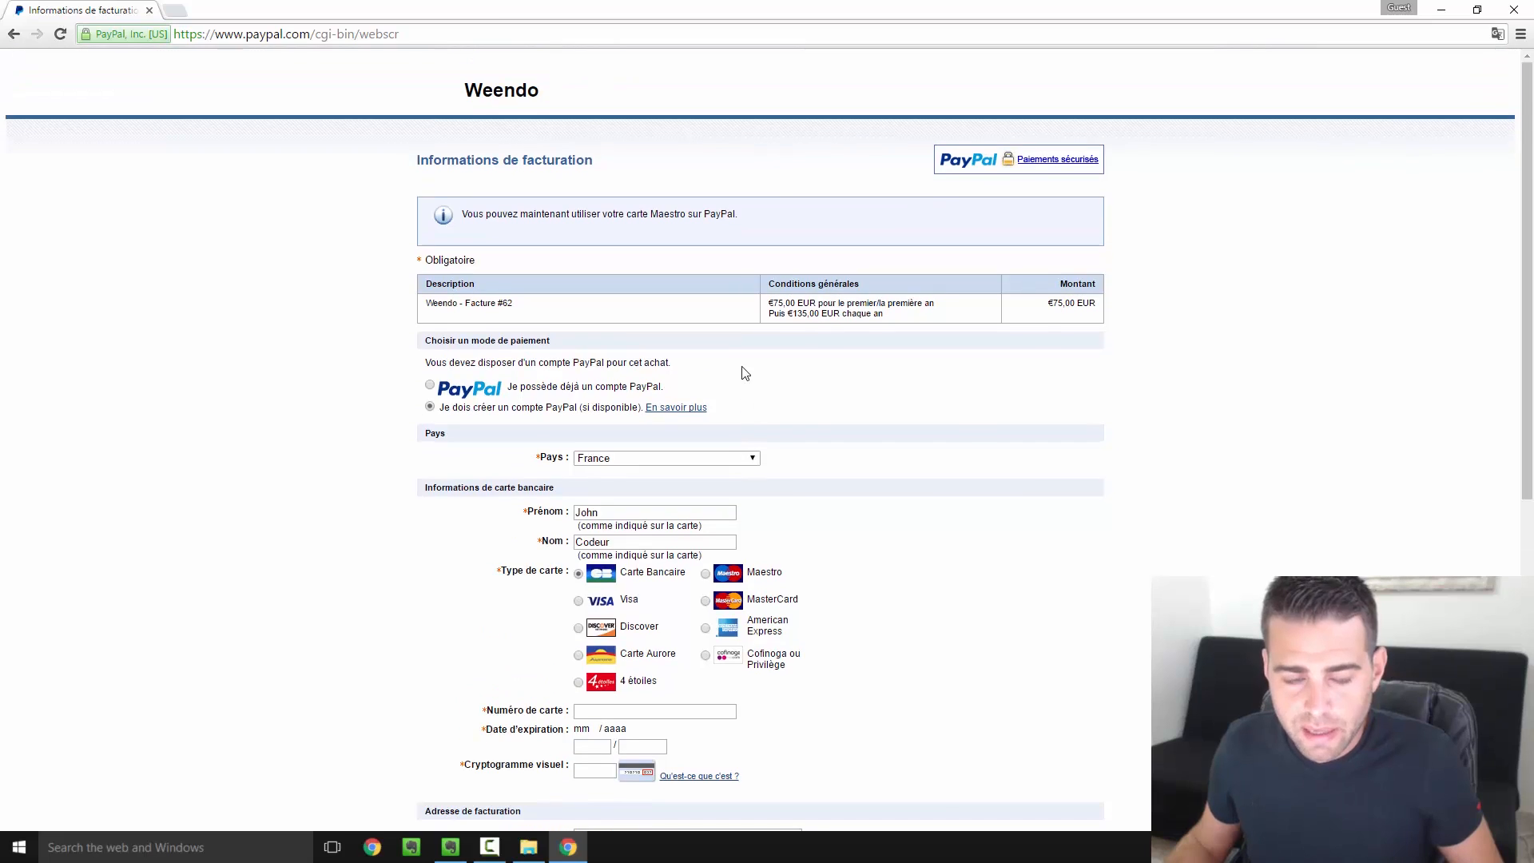
pyautogui.click(14, 36)
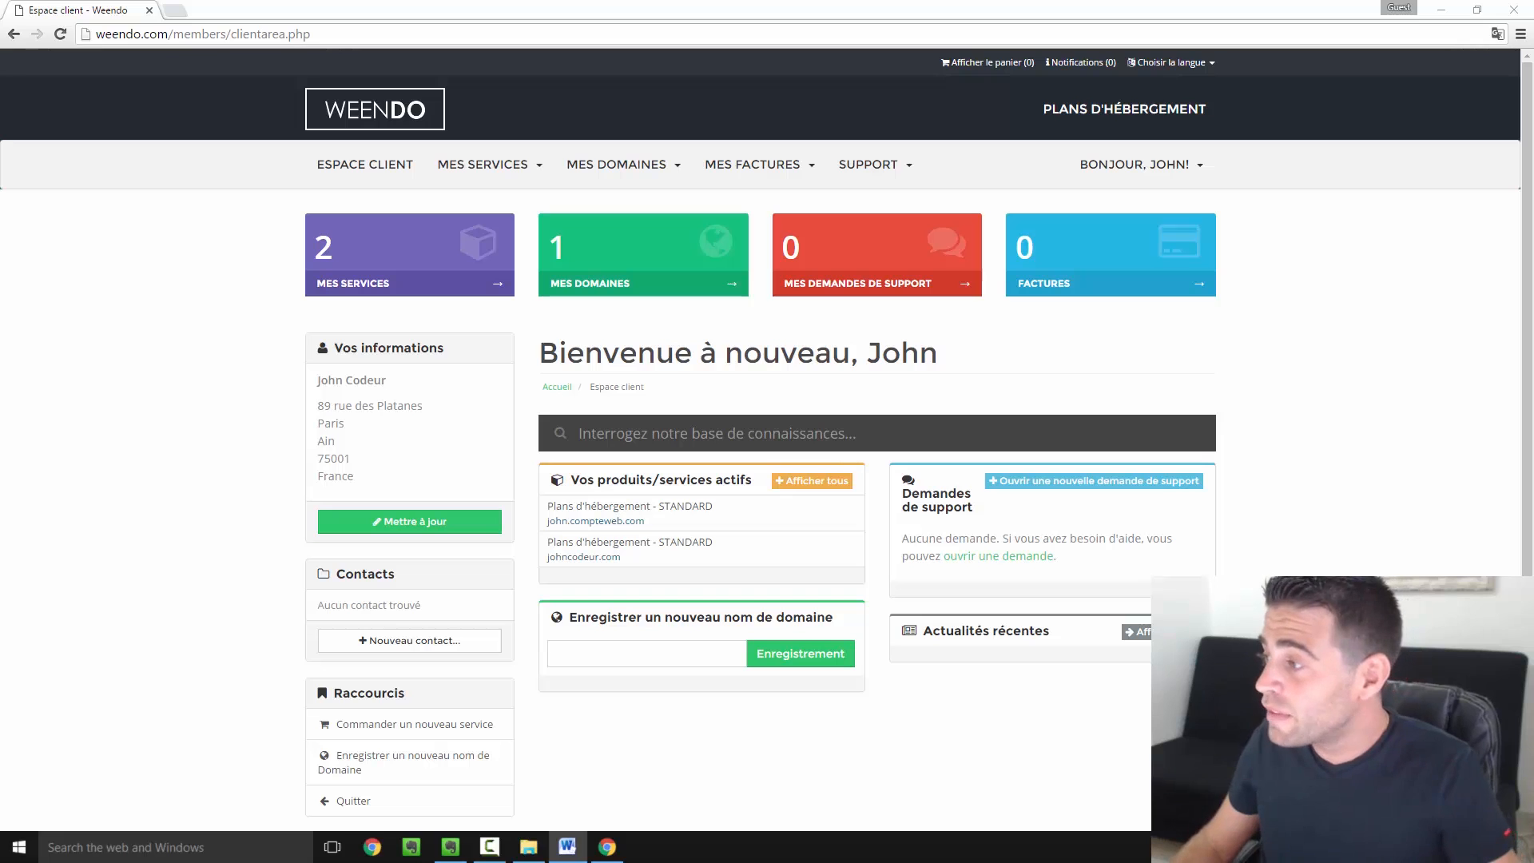
# Bring the Word new-account welcome email over the browser and maximize it
pyautogui.moveTo(1533, 76); pyautogui.dragTo(603, 1)
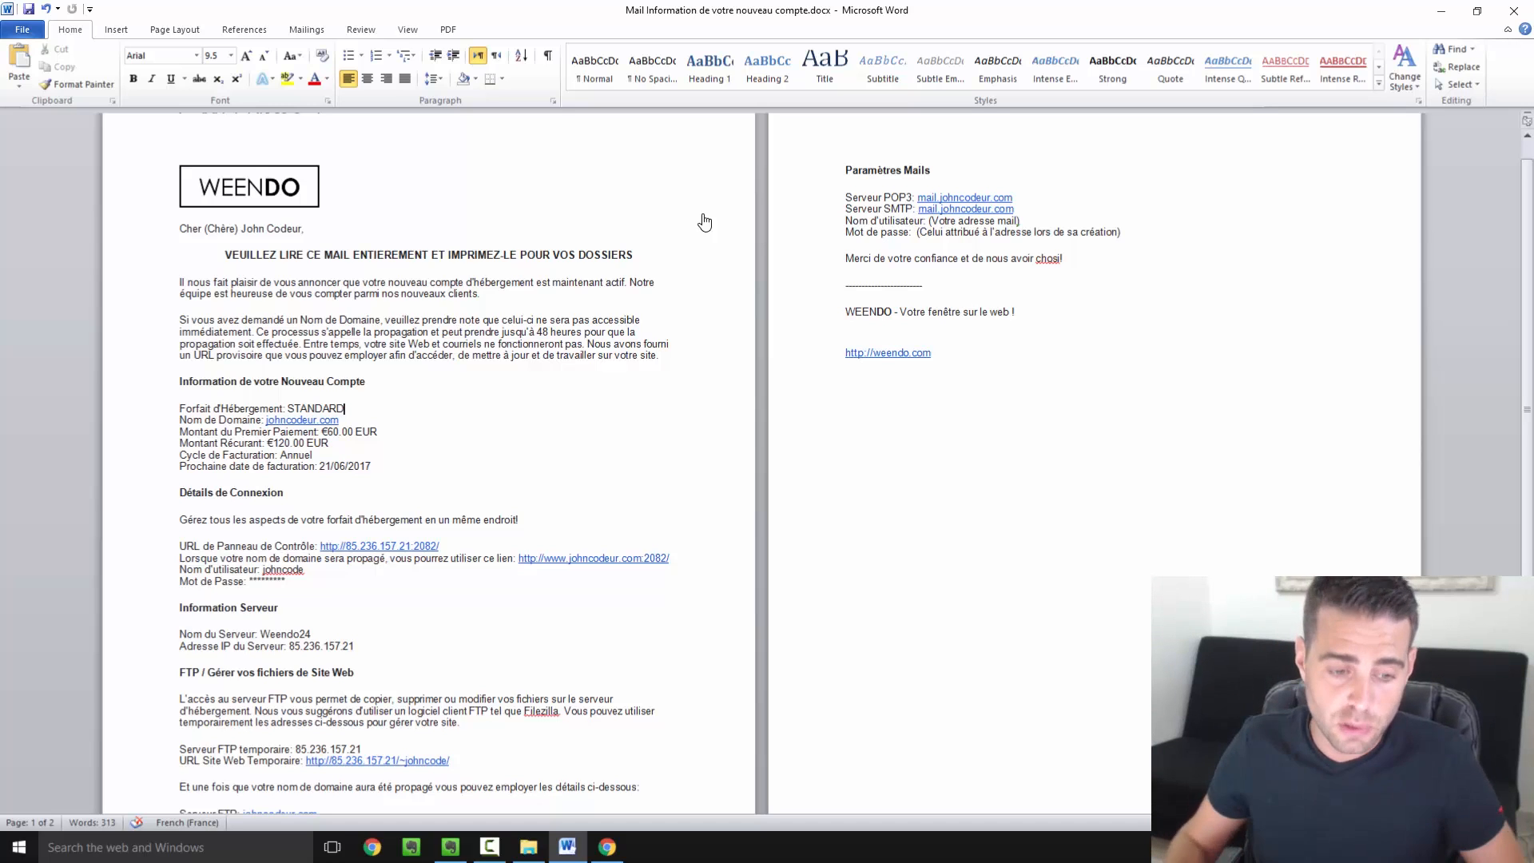
# Read through the account information mail, including the 48-hour propagation note
pyautogui.moveTo(224, 385); pyautogui.dragTo(394, 425)
pyautogui.click(467, 472)
pyautogui.scroll(-2, 466, 472)
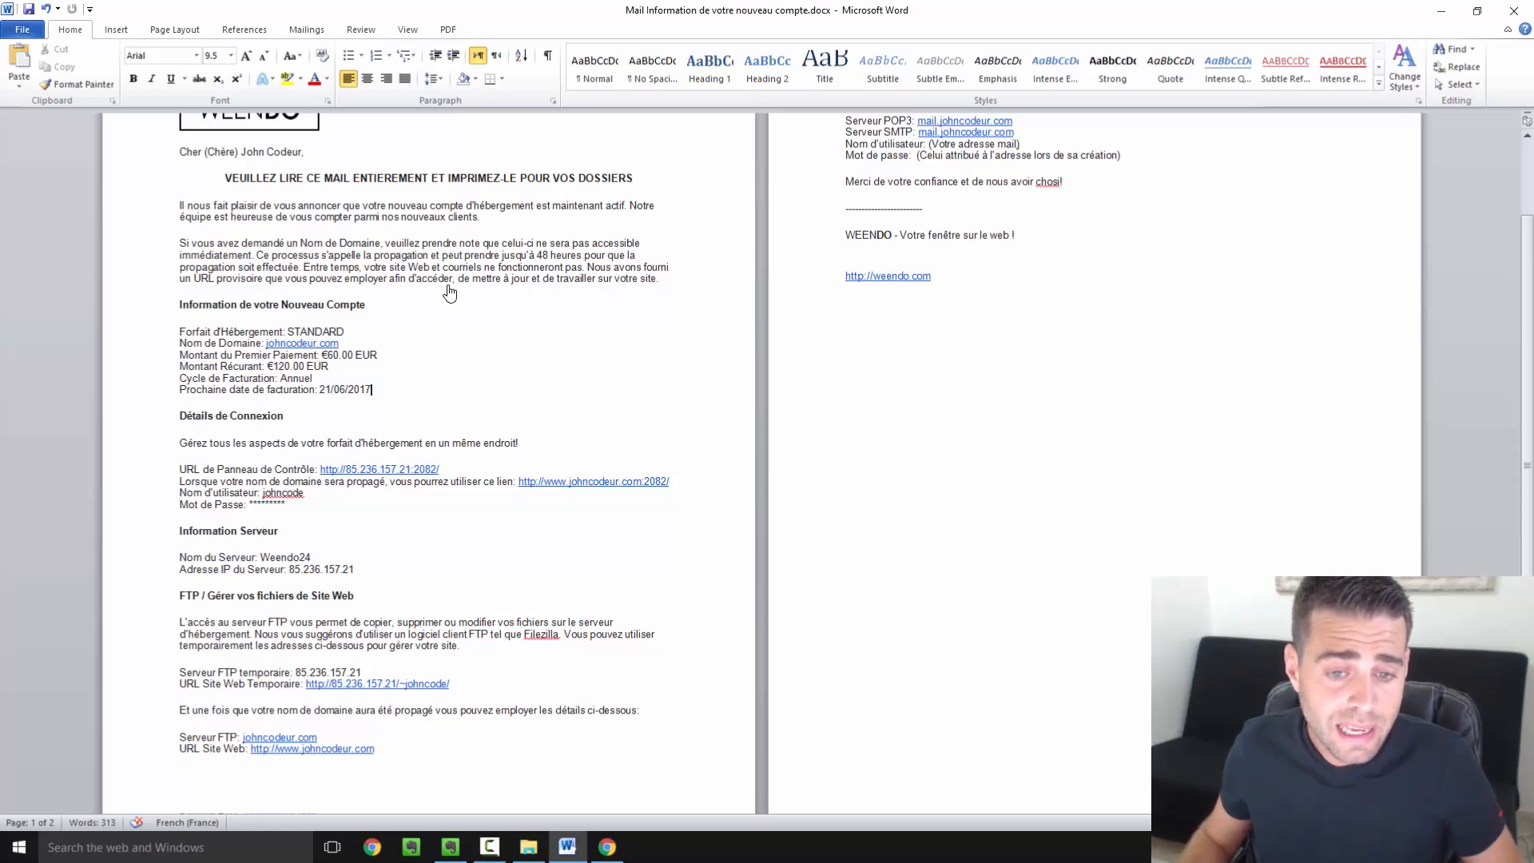
pyautogui.moveTo(464, 256); pyautogui.dragTo(569, 284)
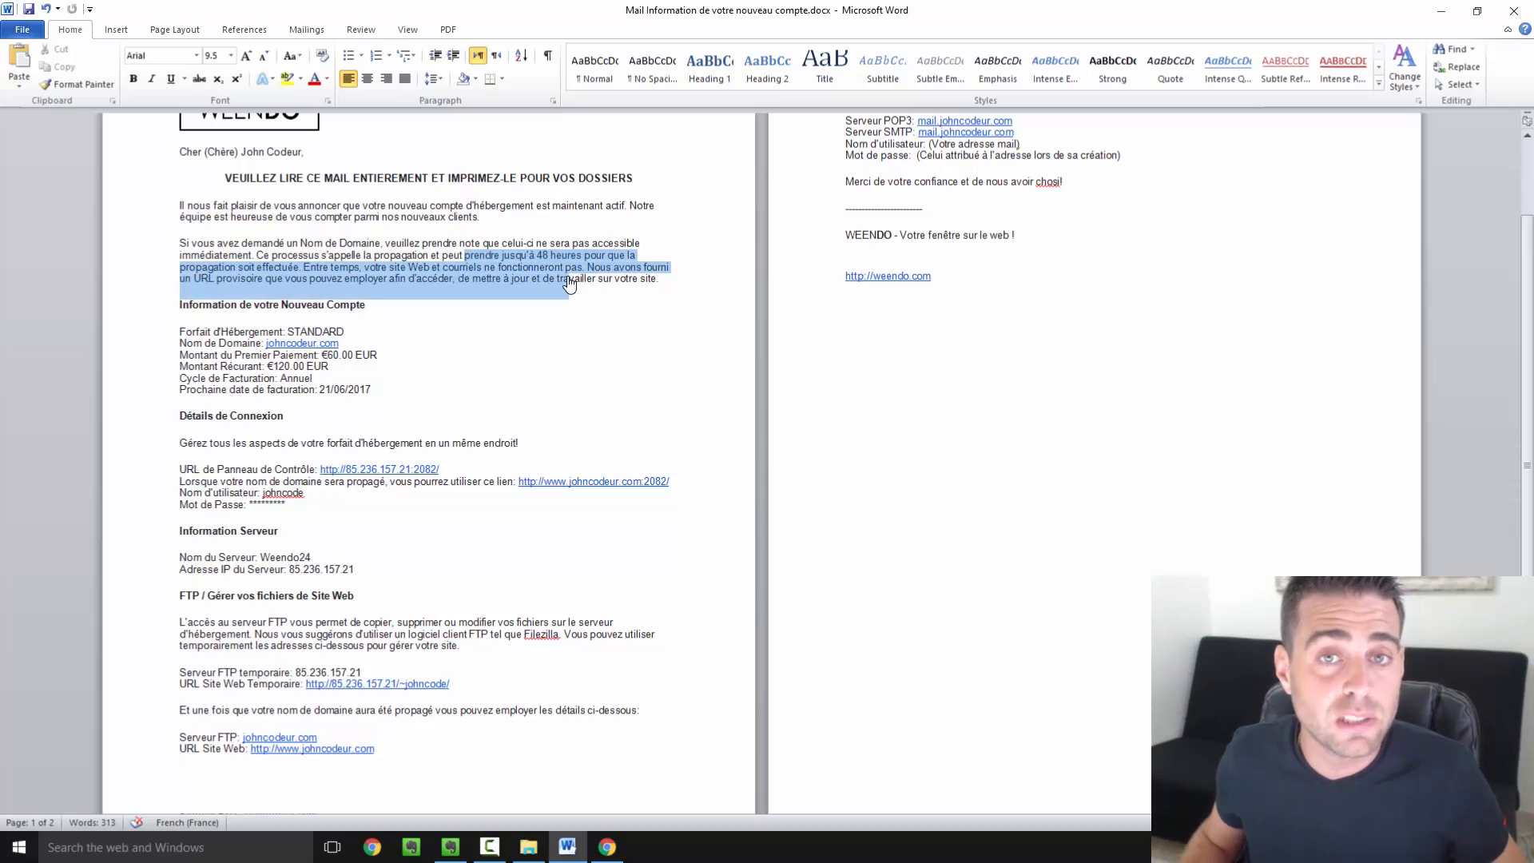
pyautogui.click(625, 391)
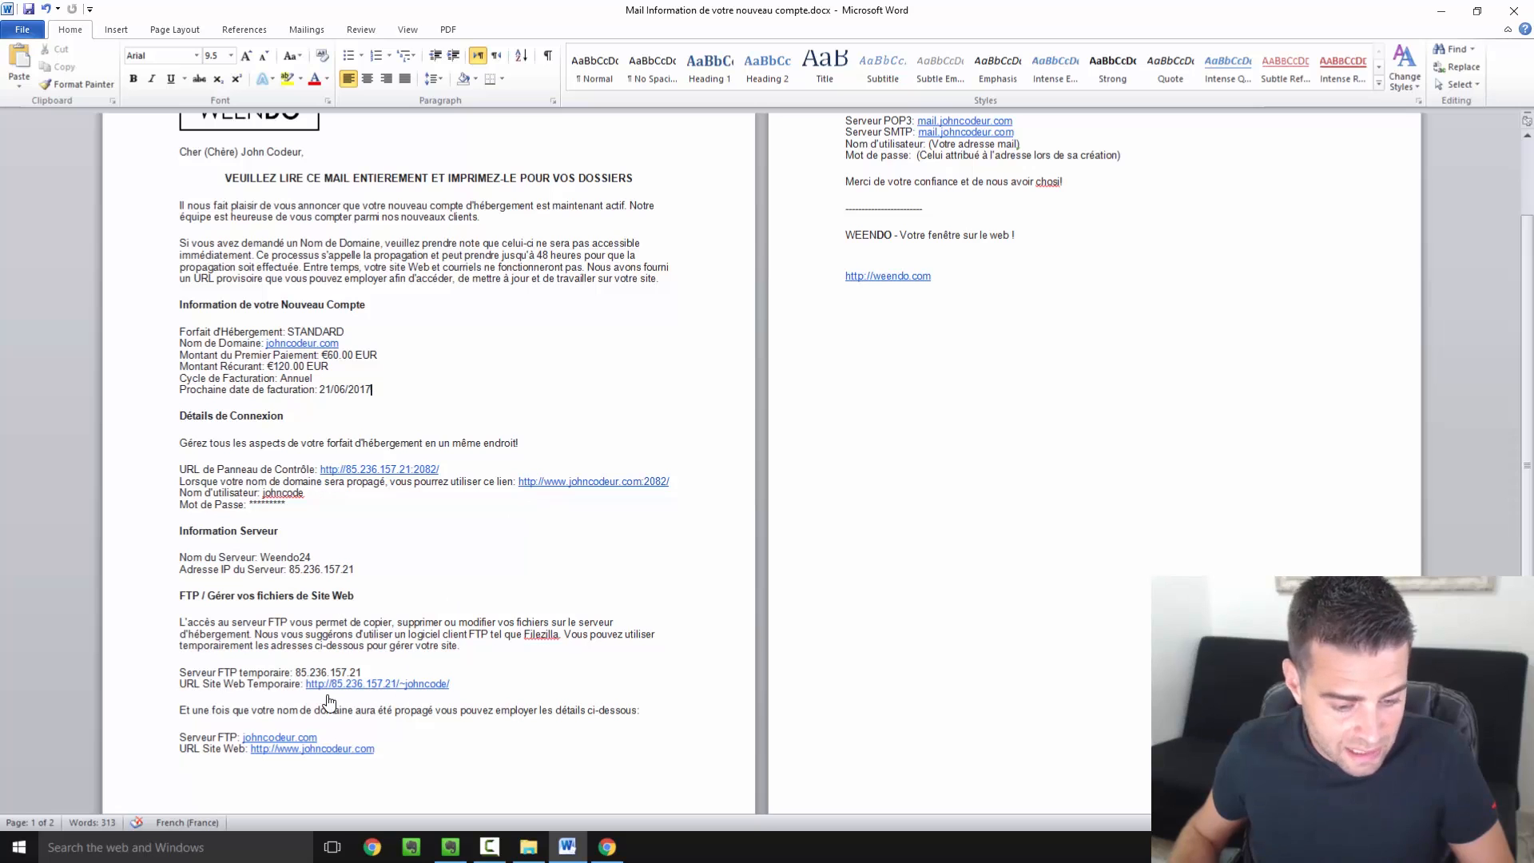
# Copy the 'URL Site Web Temporaire' link and return to Chrome
pyautogui.moveTo(307, 685); pyautogui.dragTo(348, 687)
pyautogui.click(240, 689)
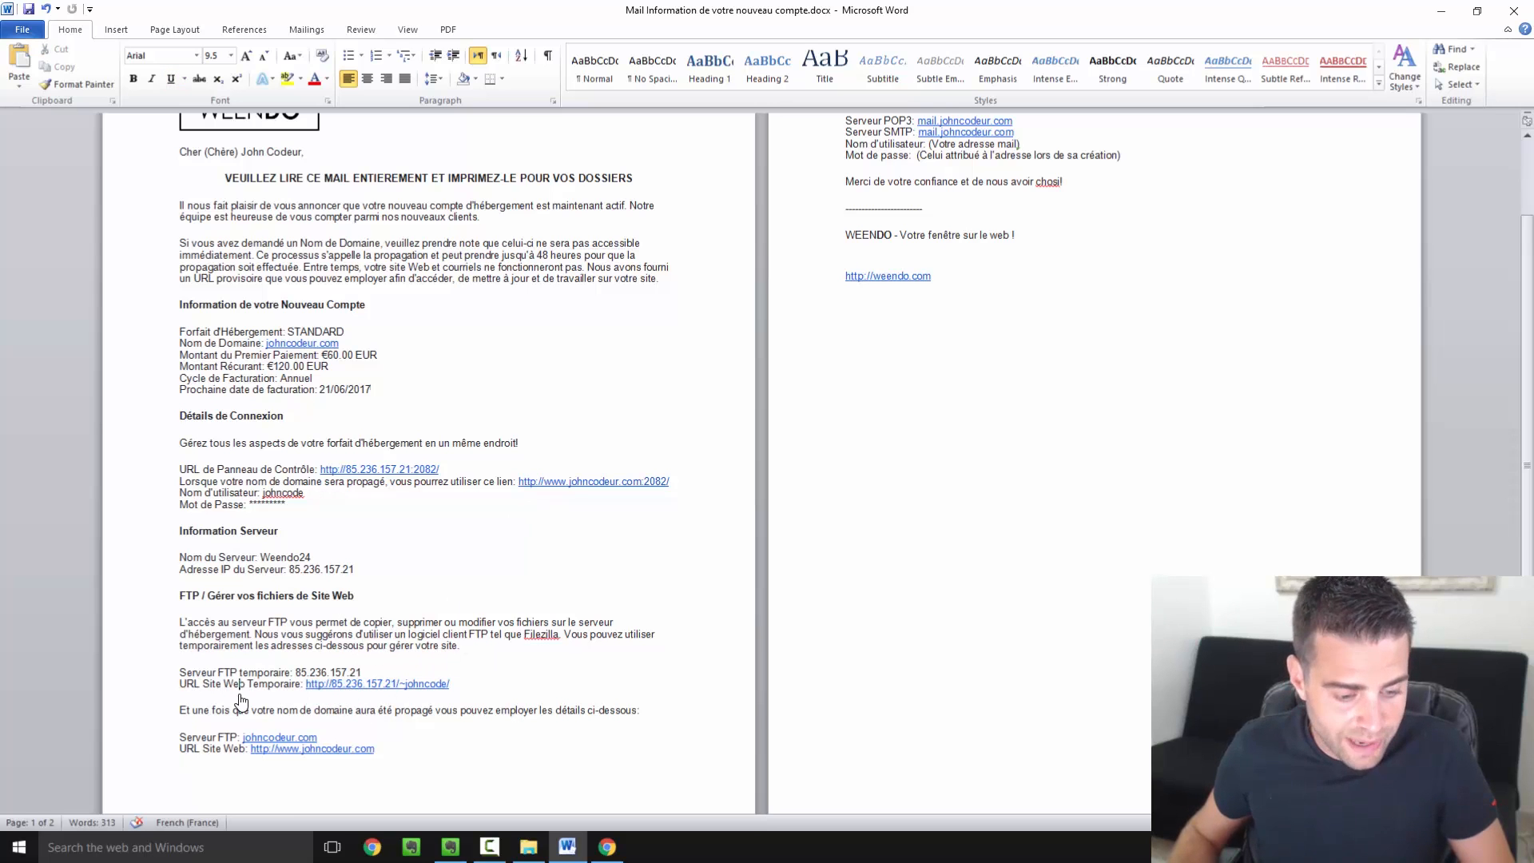
pyautogui.scroll(-1, 240, 701)
pyautogui.moveTo(240, 649); pyautogui.dragTo(401, 655)
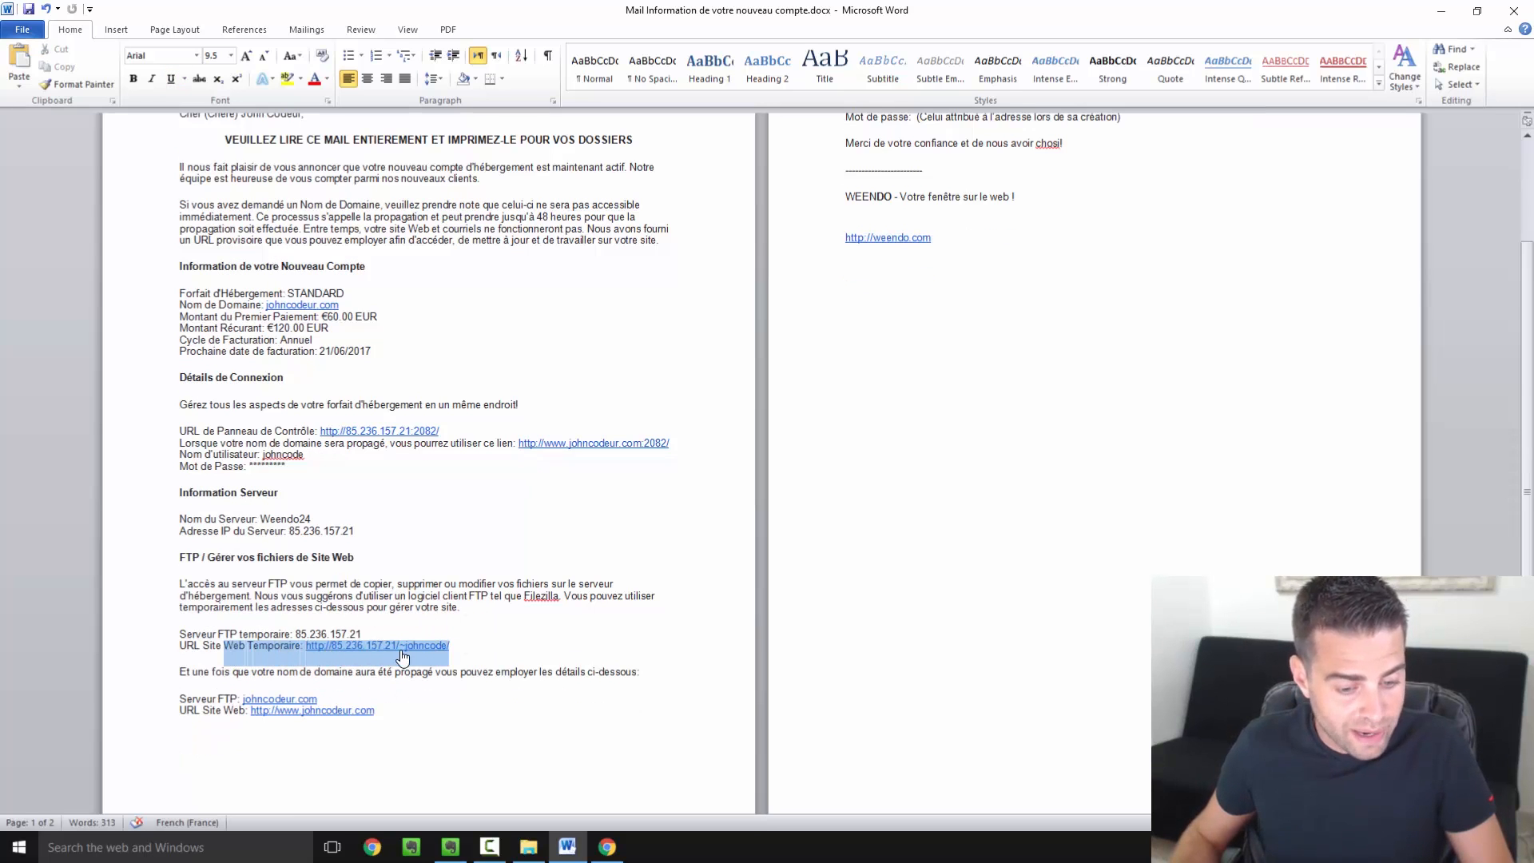
pyautogui.click(331, 648)
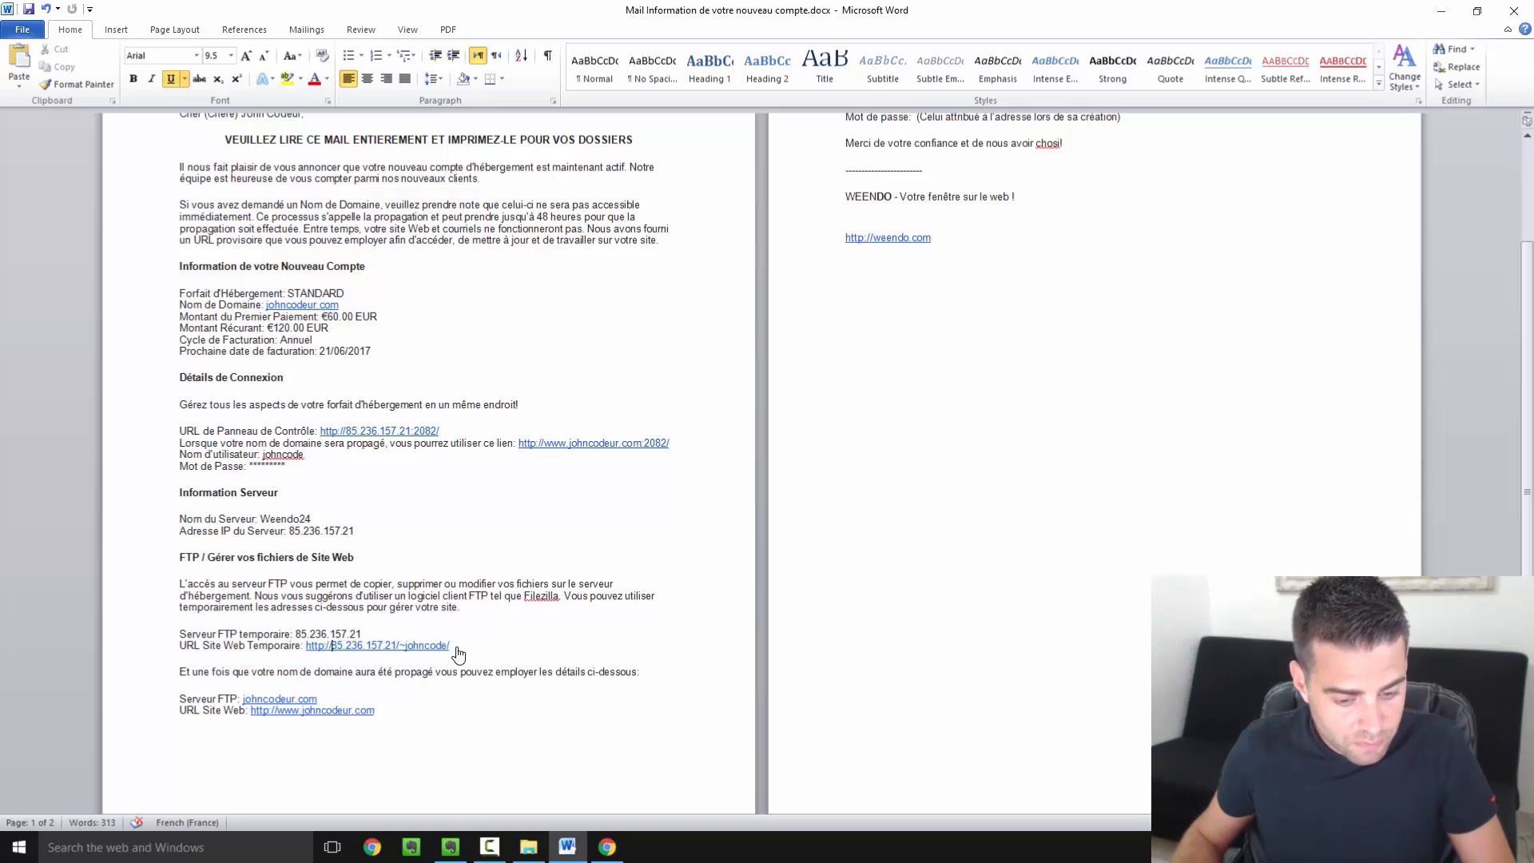
pyautogui.moveTo(458, 656); pyautogui.dragTo(306, 649)
pyautogui.hotkey('ctrl', 'c')
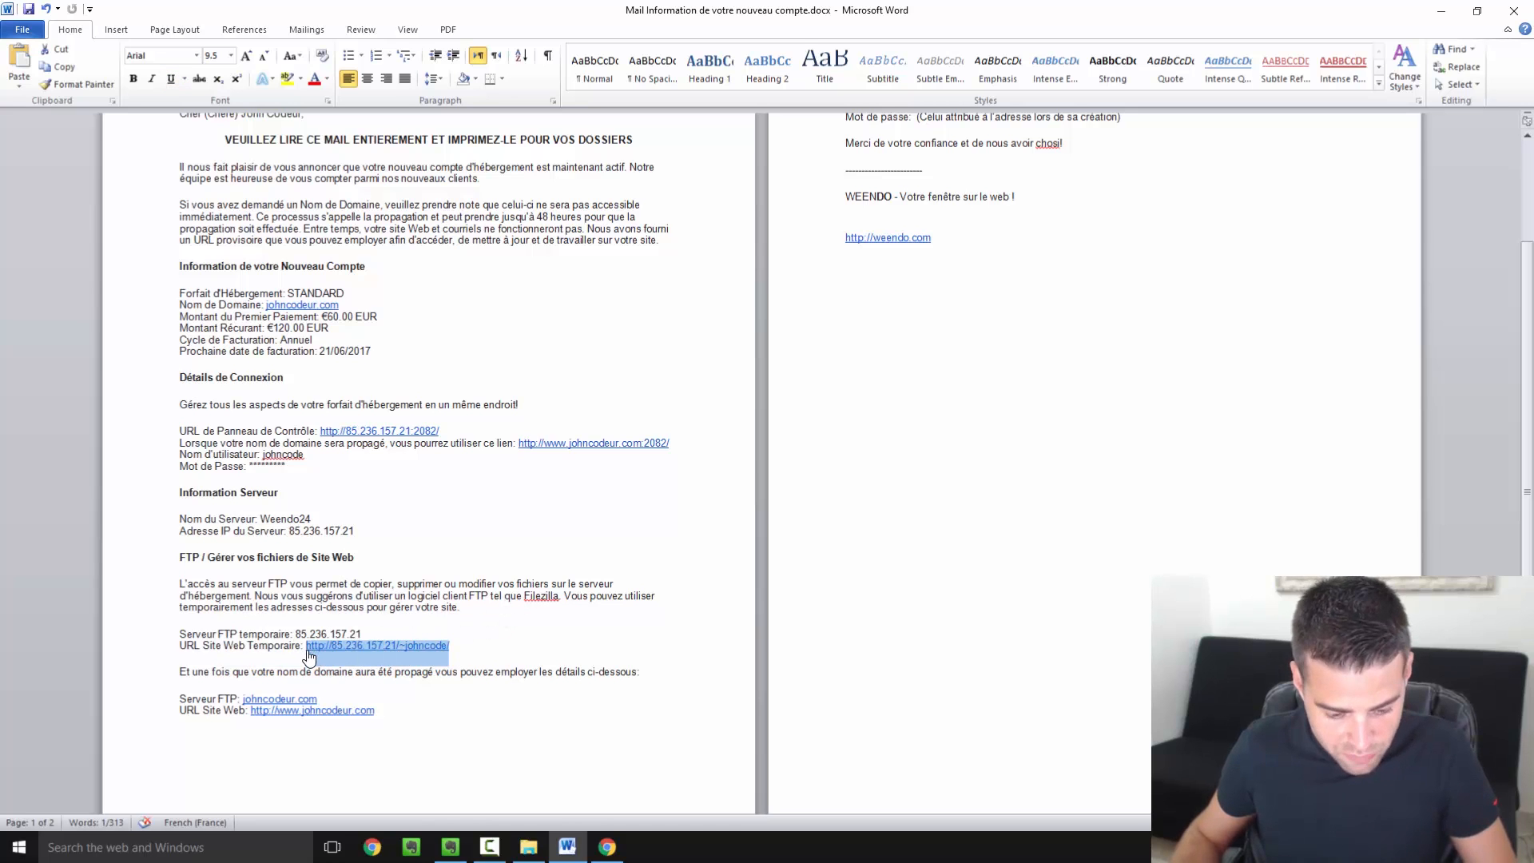
pyautogui.click(607, 847)
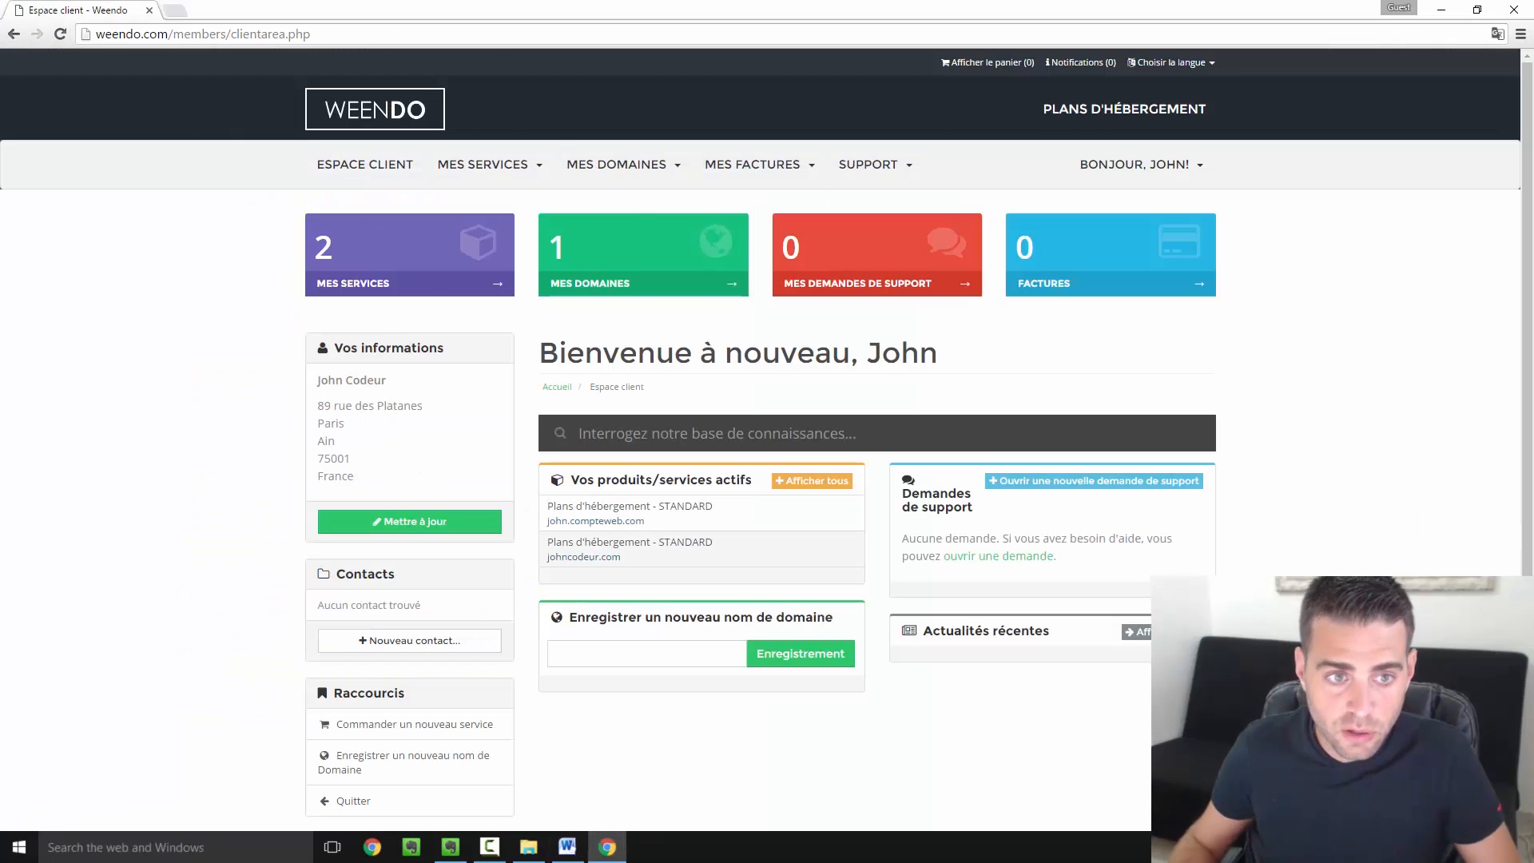
# Load the temporary URL in a new tab, showing Index of /~johncode/, then return to the mail
pyautogui.click(192, 10)
pyautogui.hotkey('ctrl', 'v')
pyautogui.press('Return')
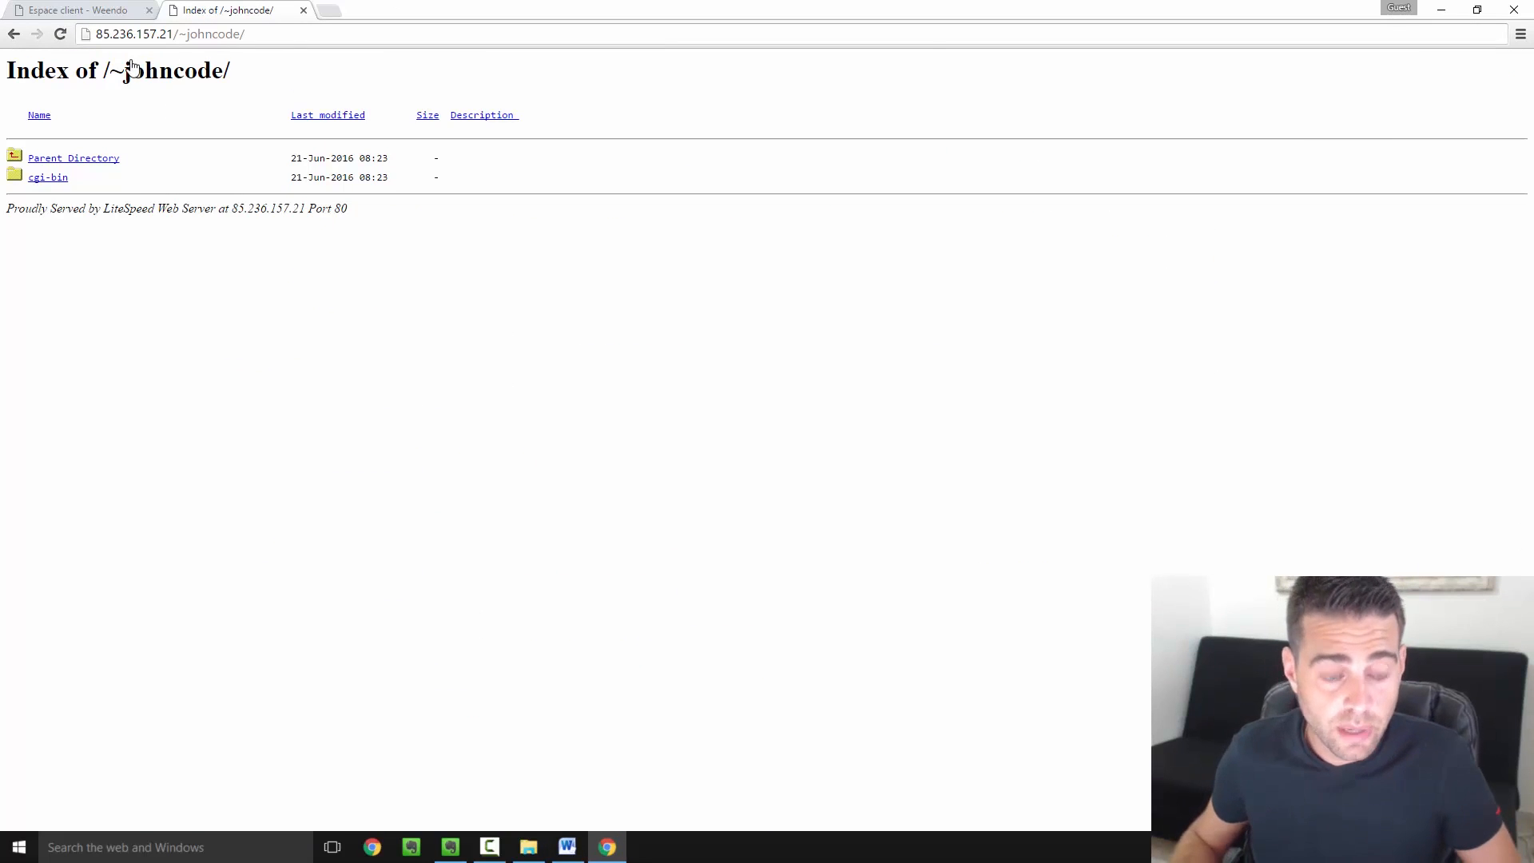
pyautogui.moveTo(565, 852)
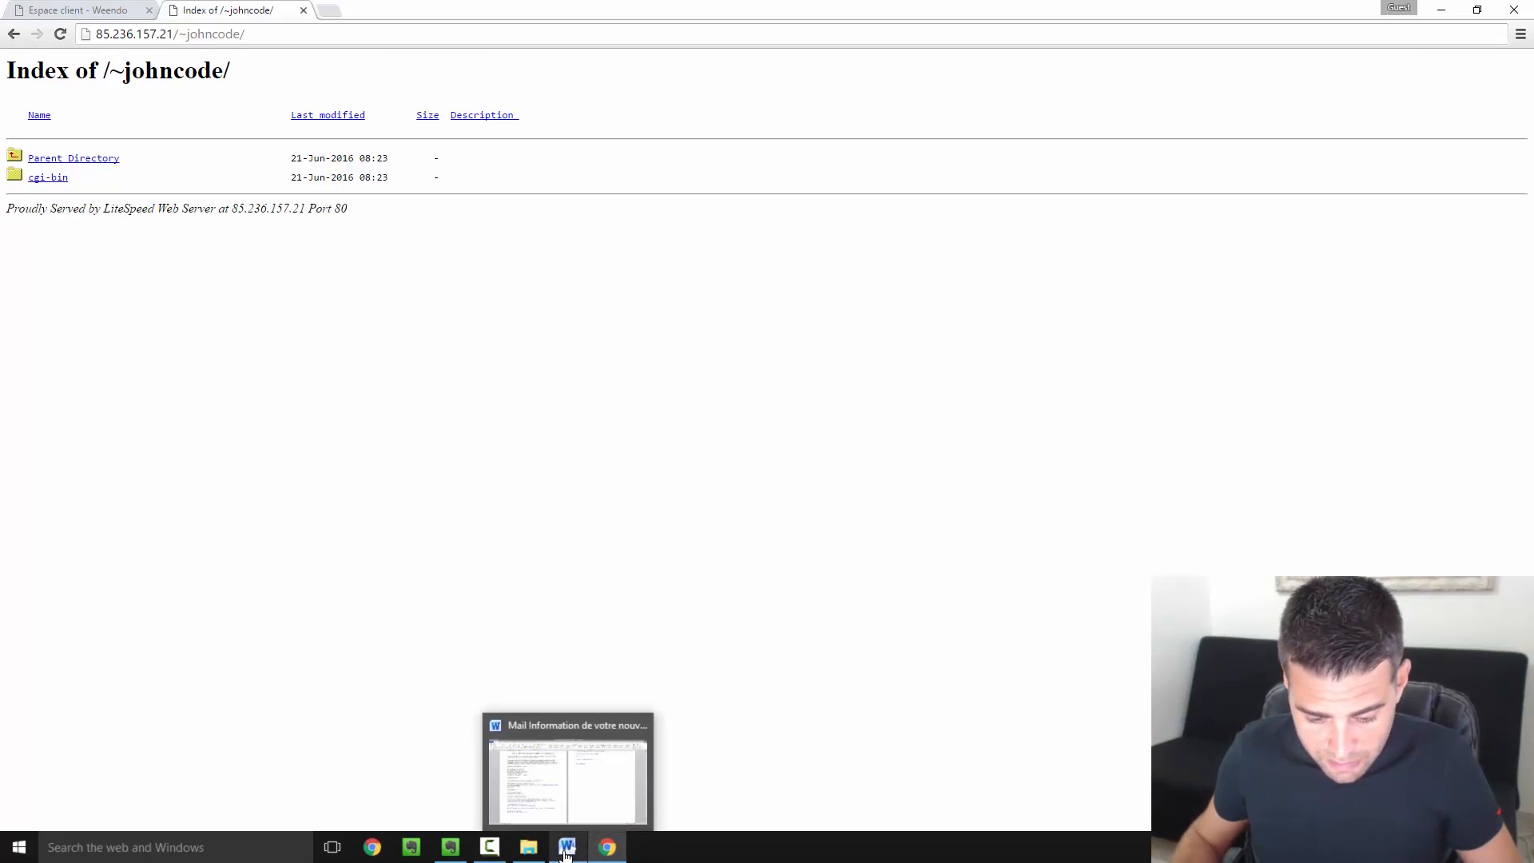
pyautogui.click(567, 847)
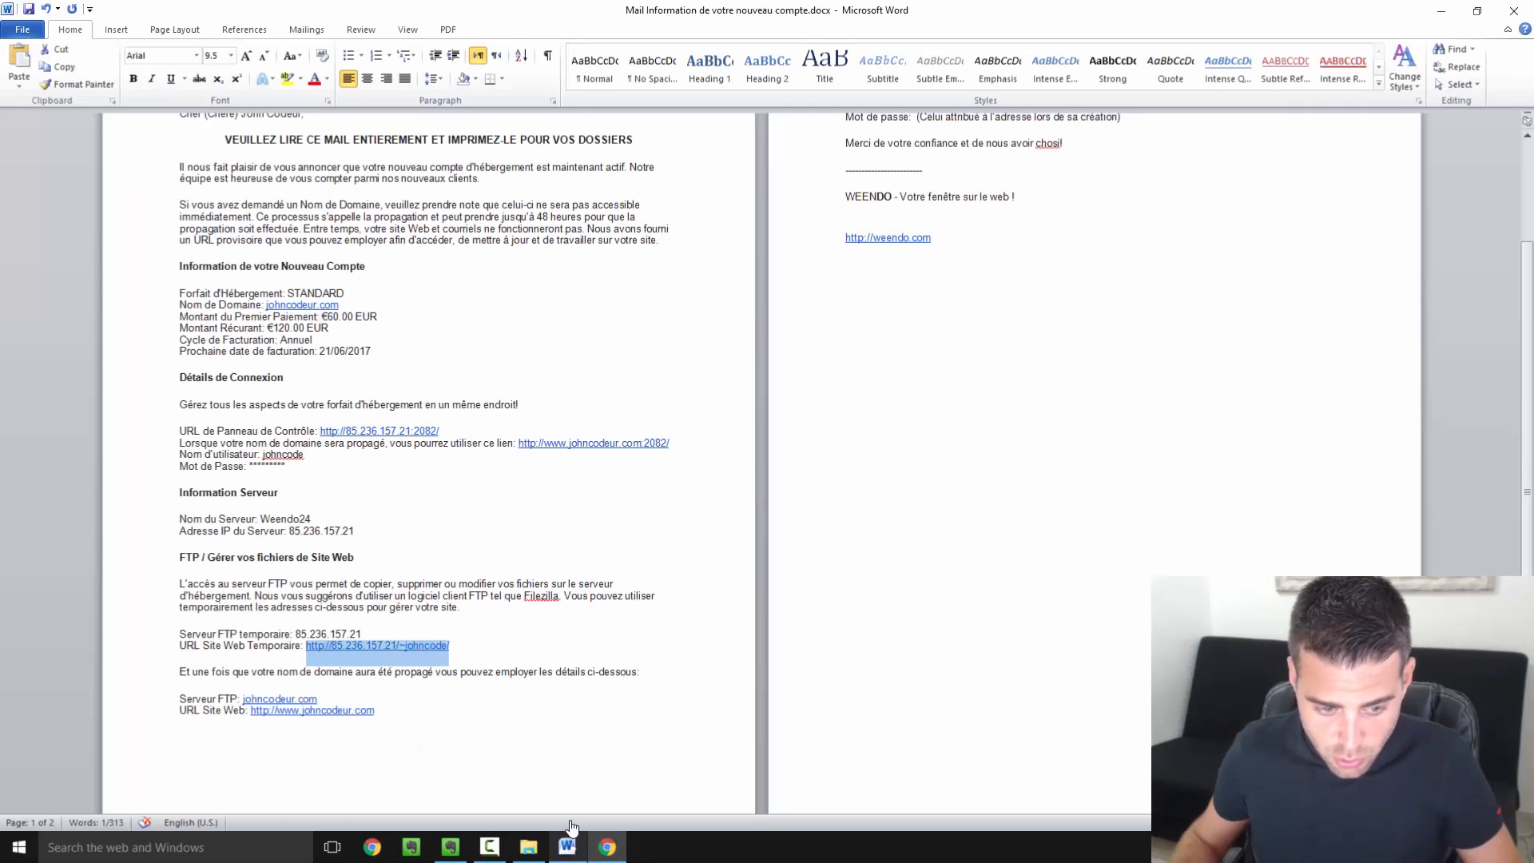
pyautogui.click(511, 532)
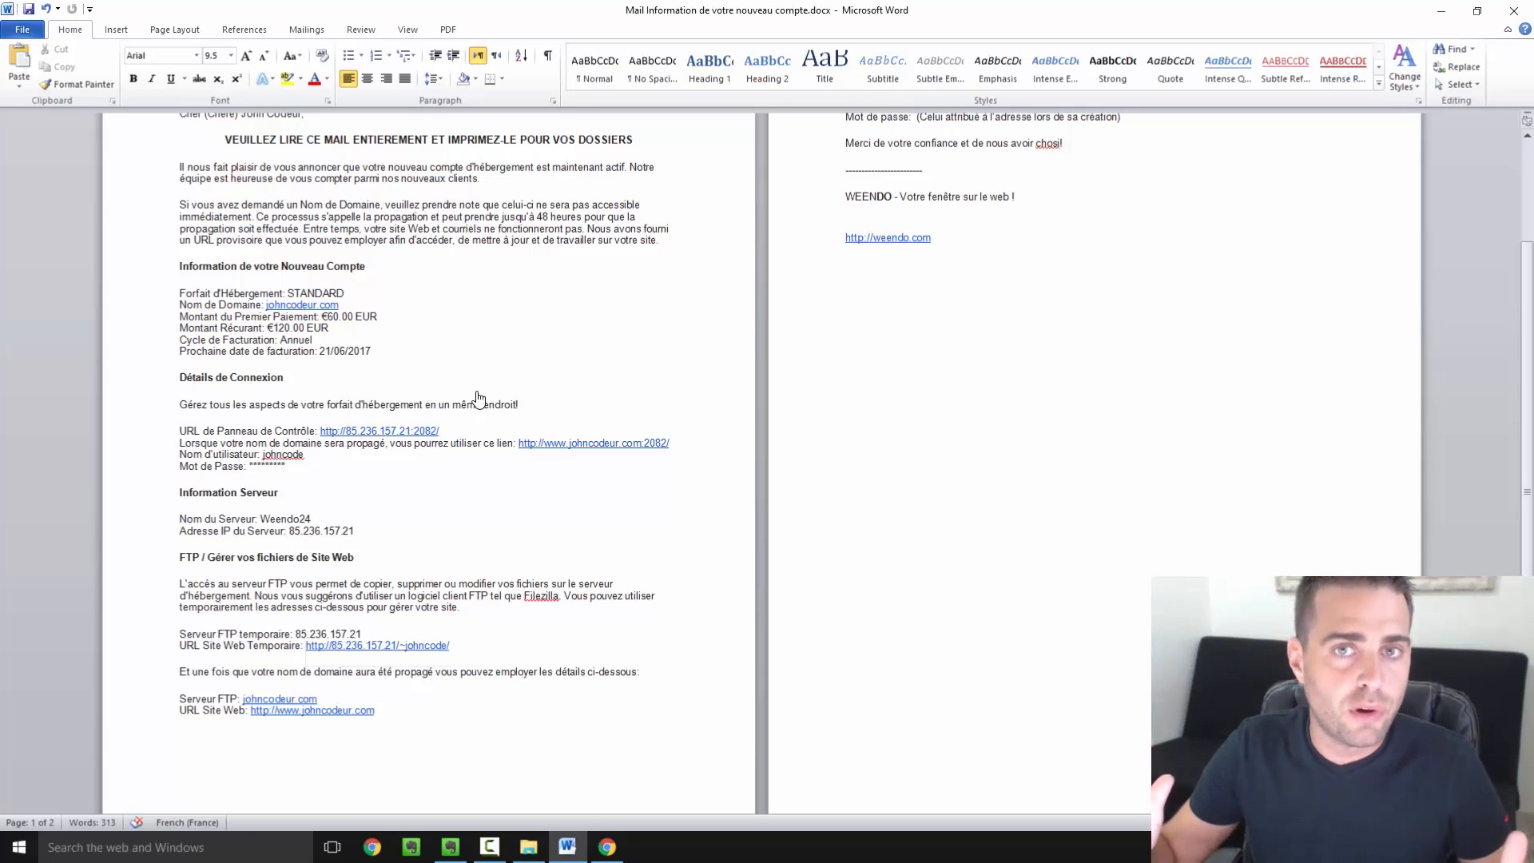
# Open the control panel URL from the mail in a new Chrome tab, reaching the port 2082 login
pyautogui.moveTo(461, 431); pyautogui.dragTo(320, 436)
pyautogui.hotkey('ctrl', 'c')
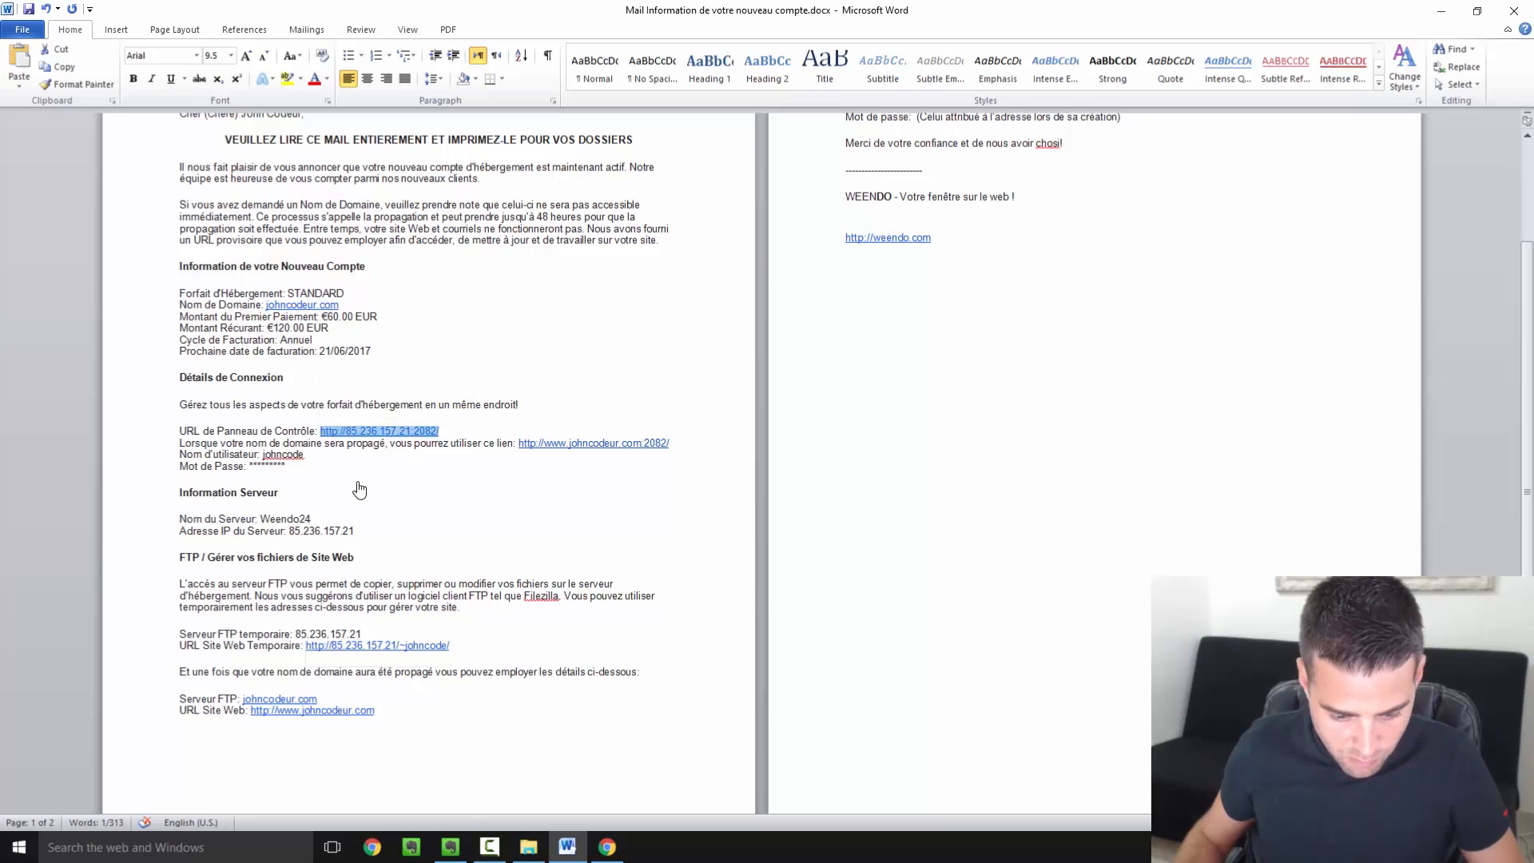
pyautogui.click(607, 847)
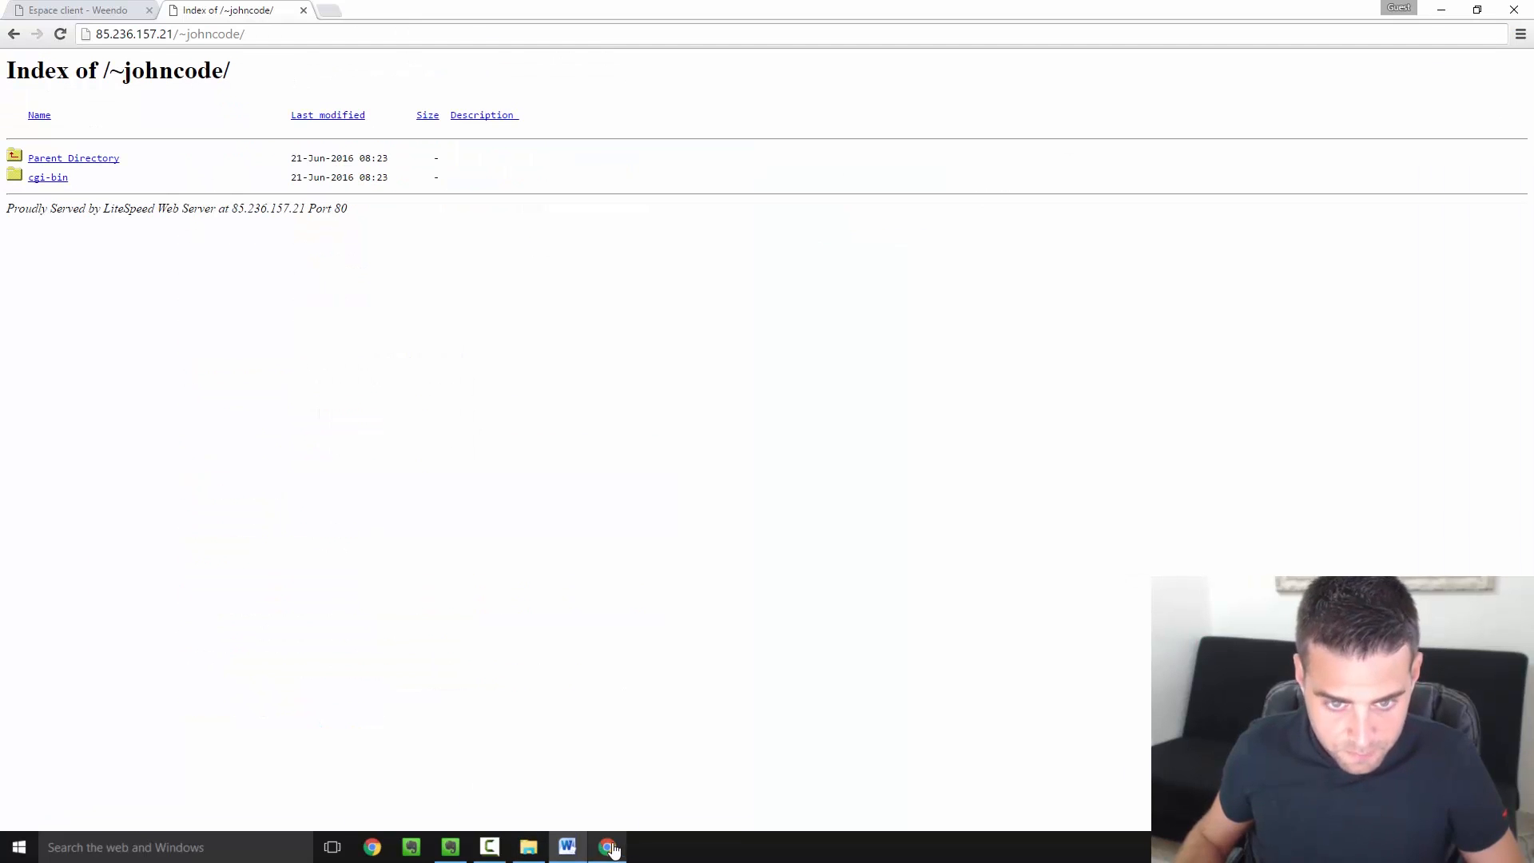
pyautogui.click(323, 10)
pyautogui.hotkey('ctrl', 'v')
pyautogui.press('Return')
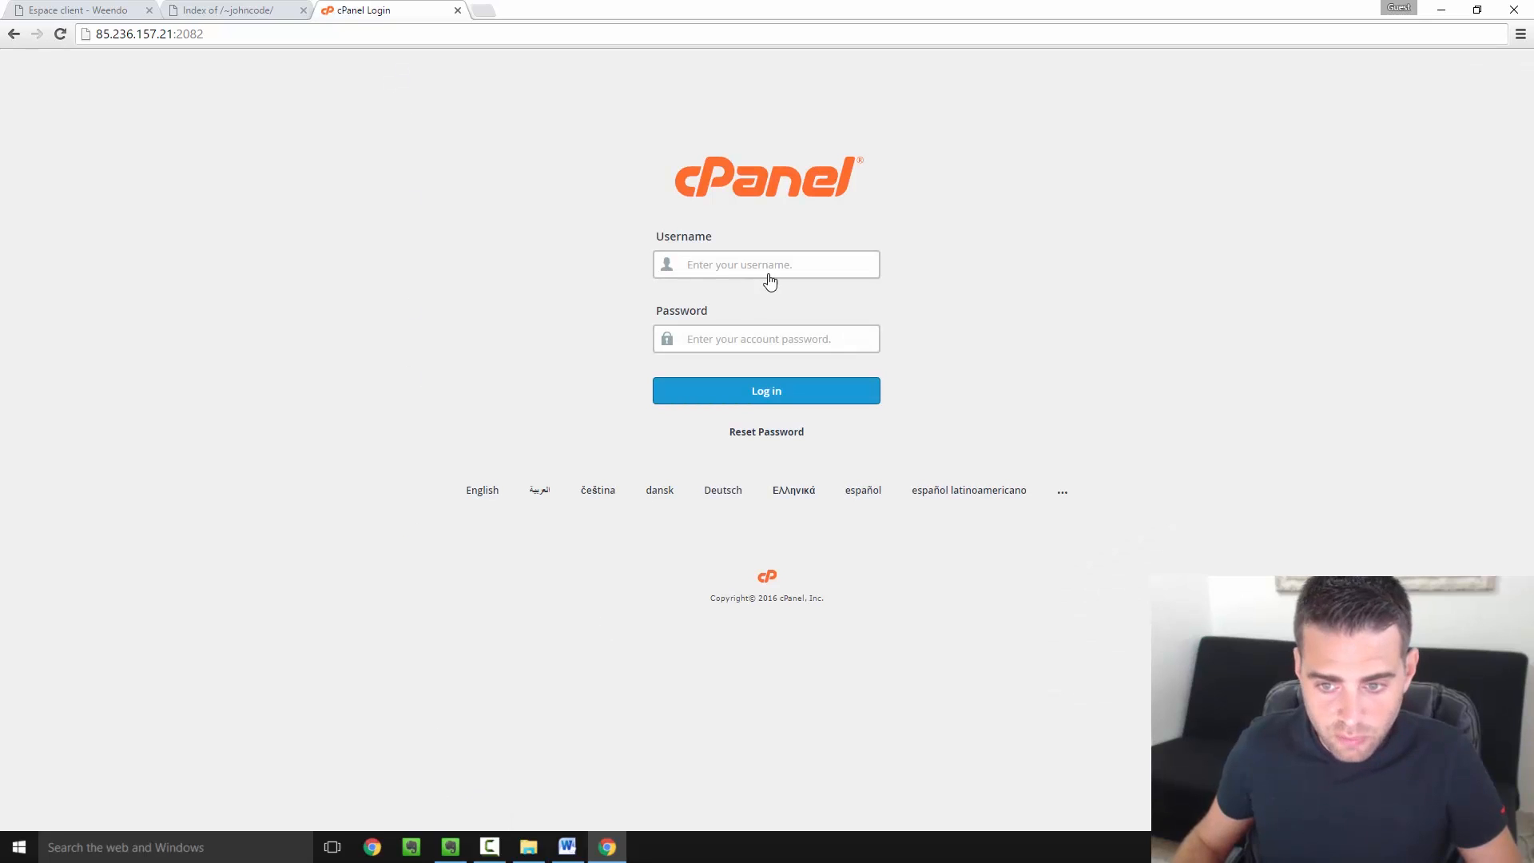
# Log in to cPanel with the account username copied from the mail and the password
pyautogui.click(568, 847)
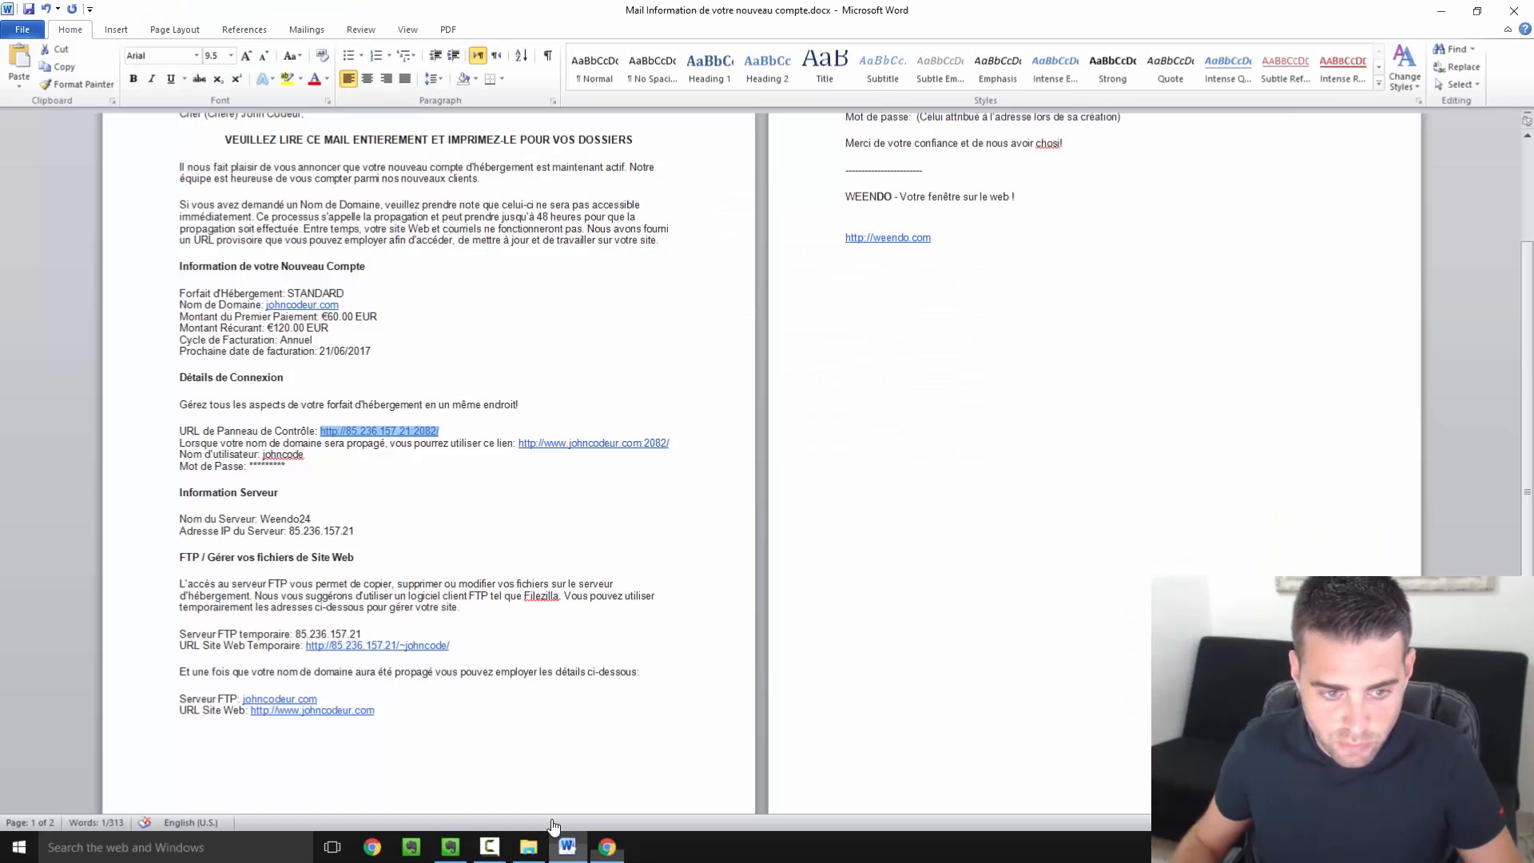
pyautogui.doubleClick(283, 455)
pyautogui.hotkey('ctrl', 'c')
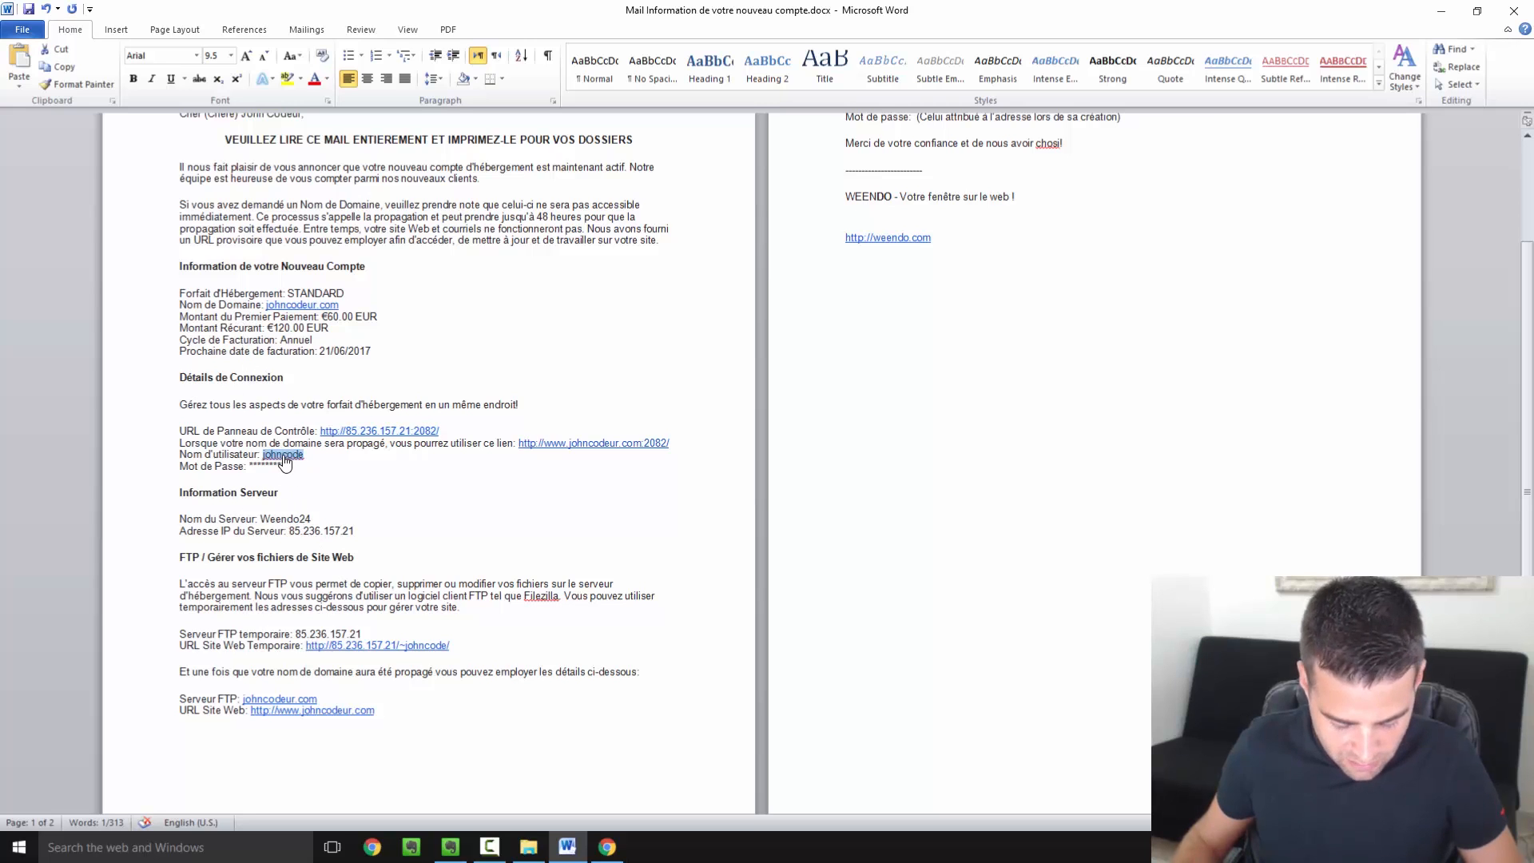
pyautogui.click(607, 846)
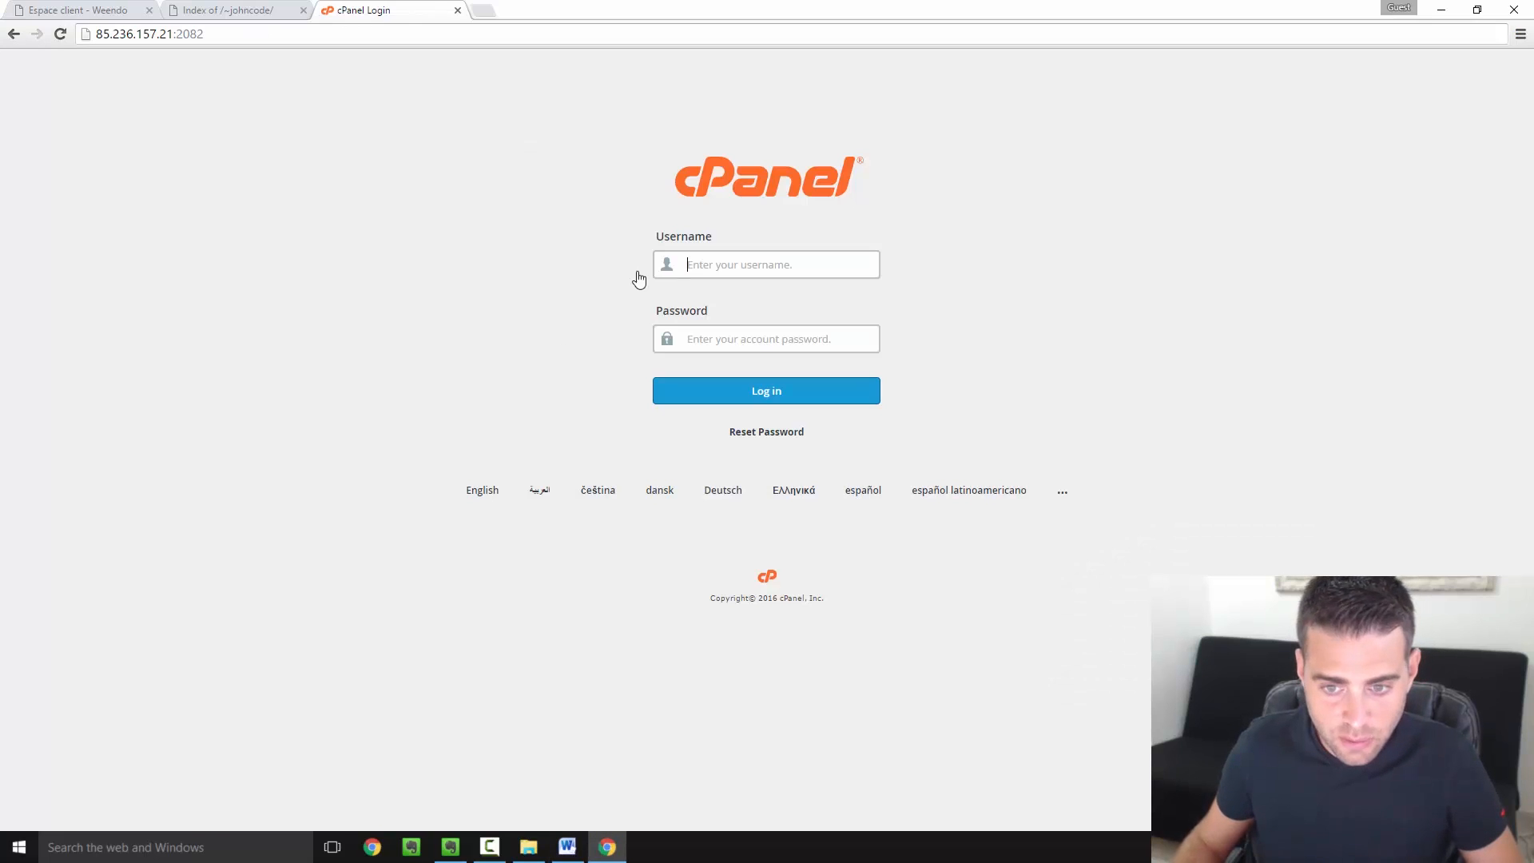
pyautogui.click(722, 267)
pyautogui.hotkey('ctrl', 'v')
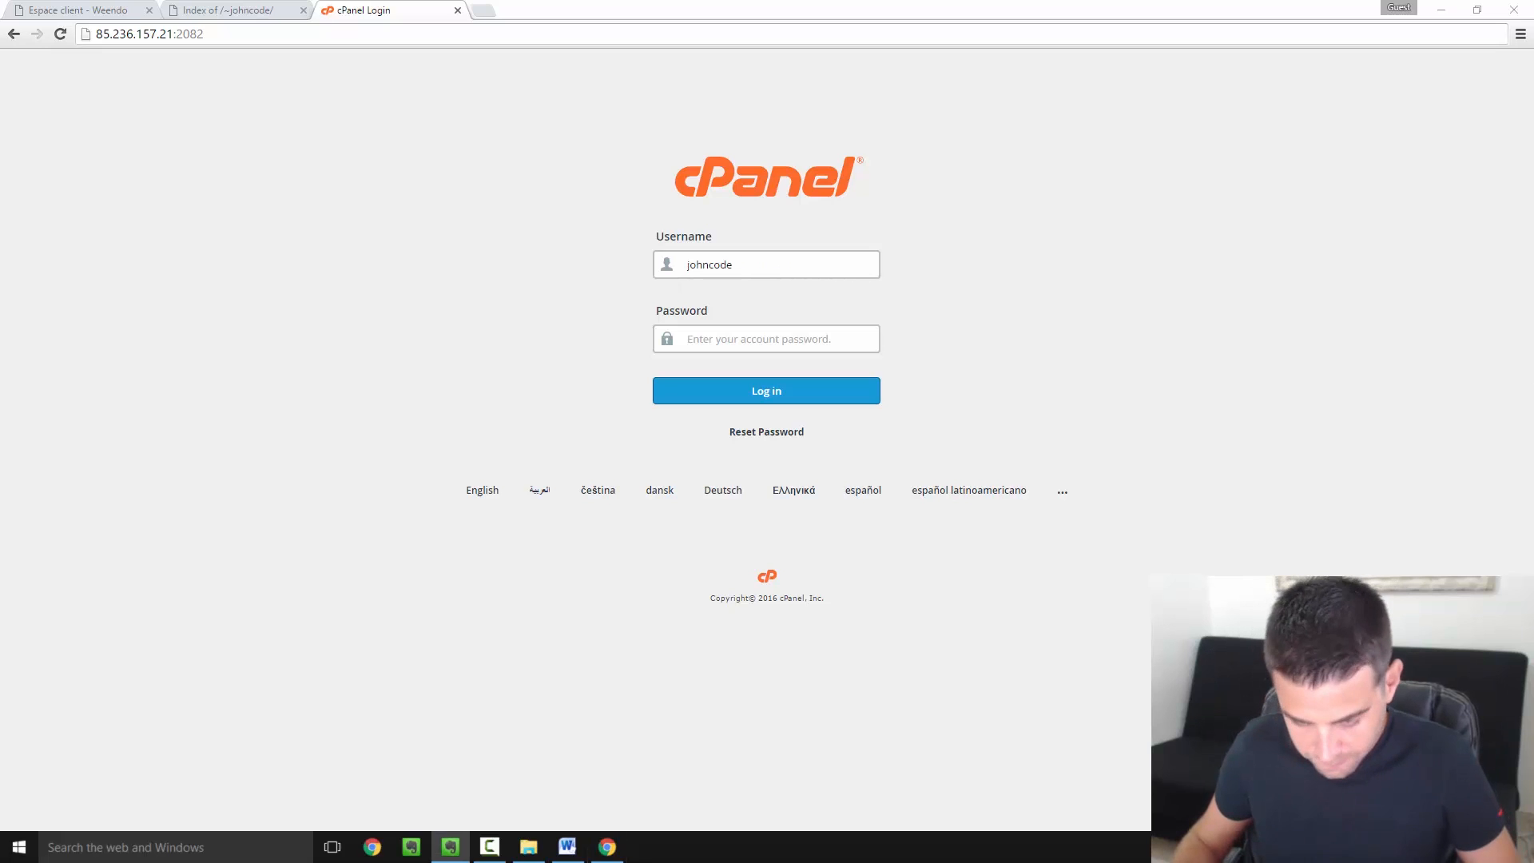
pyautogui.click(755, 342)
pyautogui.hotkey('ctrl', 'v')
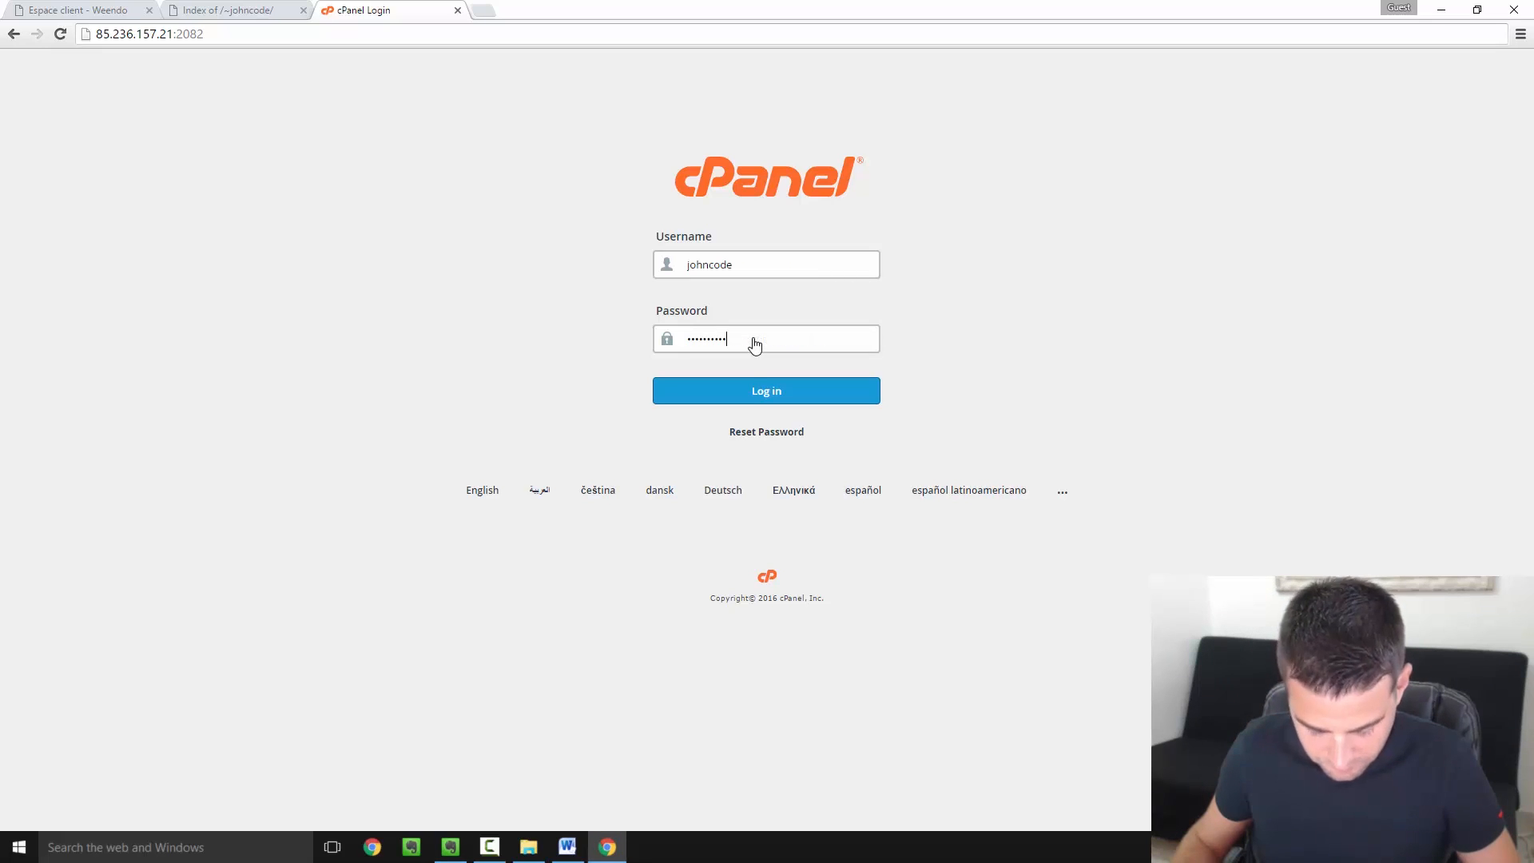
pyautogui.click(747, 396)
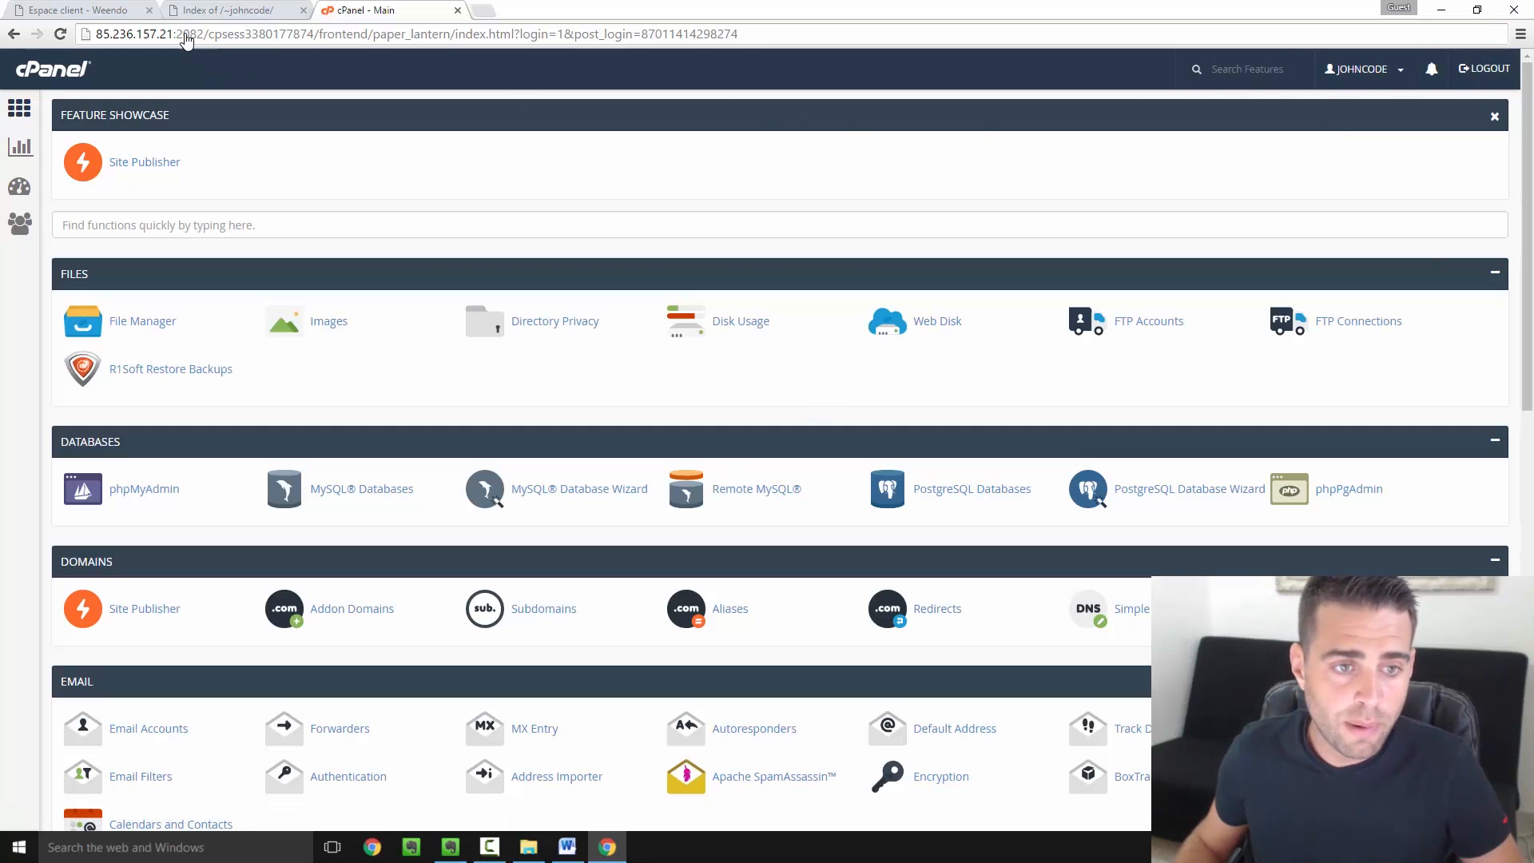
# From the Weendo tab, open the johncodeur.com service and launch 'Connexion à cPanel'
pyautogui.click(69, 13)
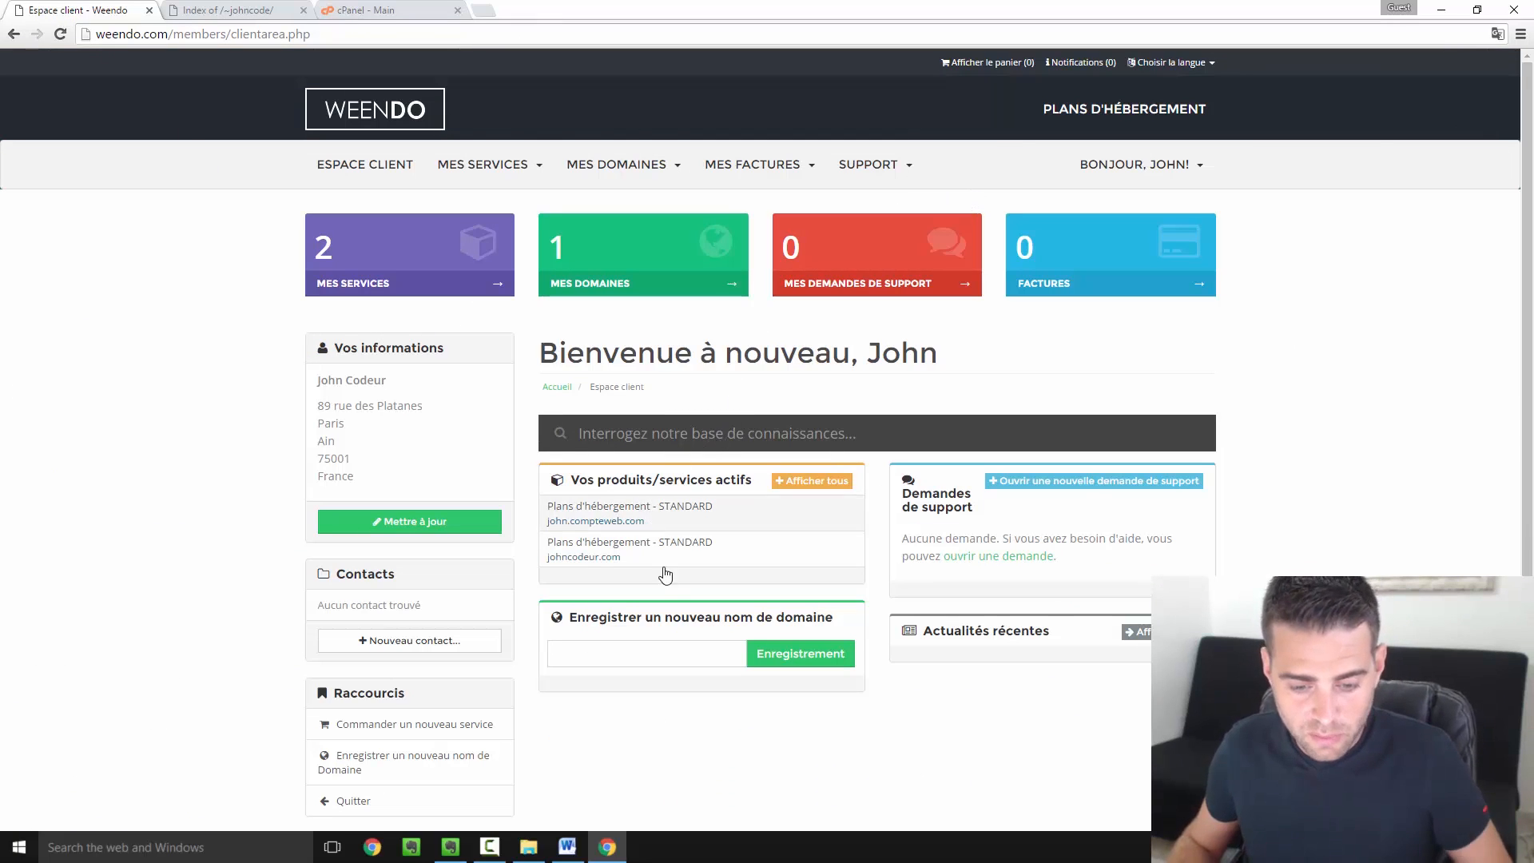
pyautogui.click(749, 558)
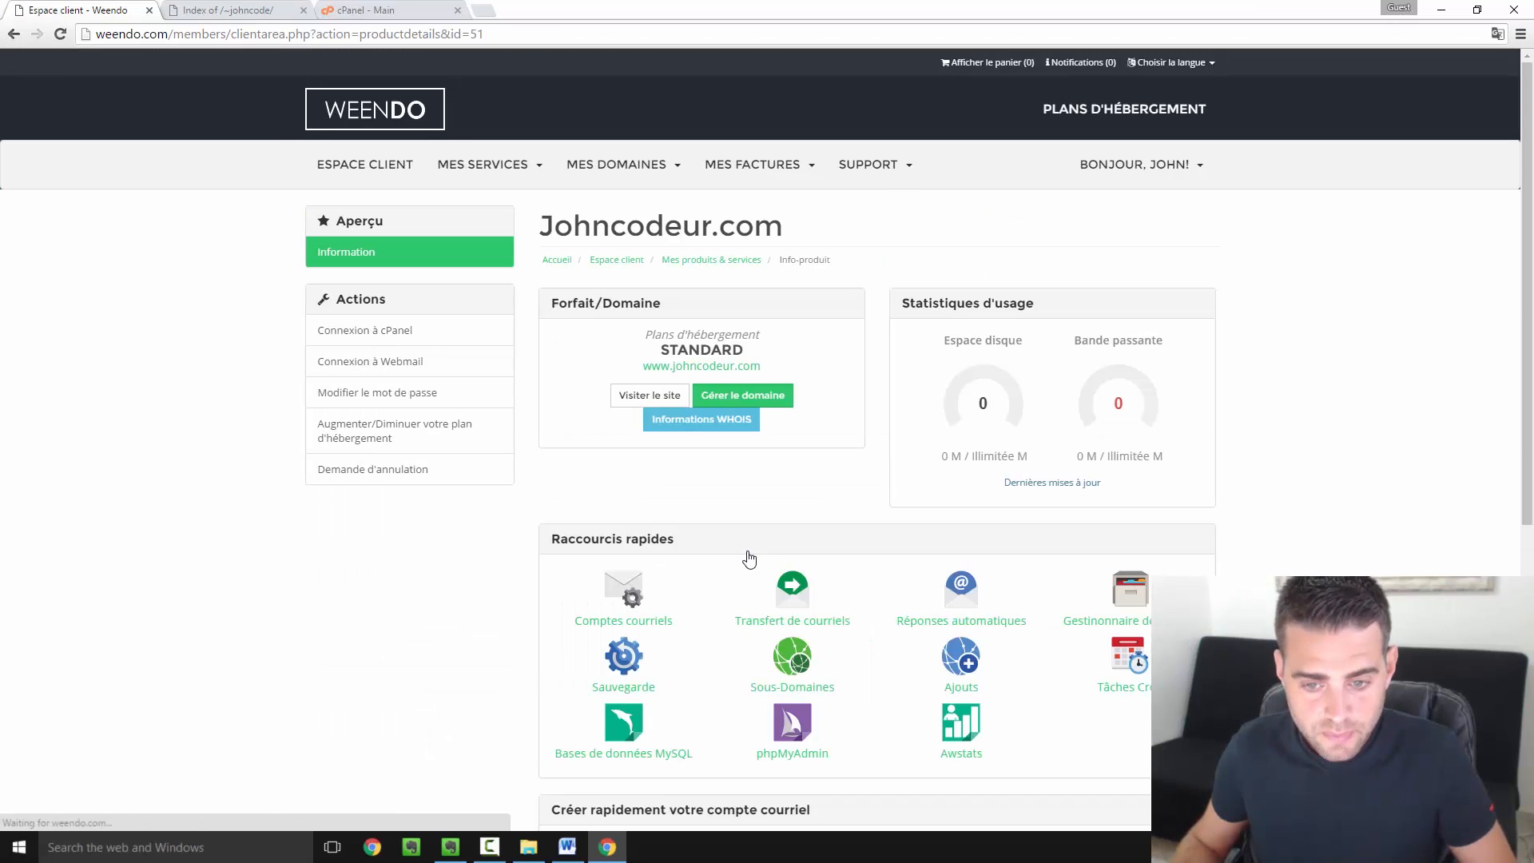
pyautogui.click(389, 331)
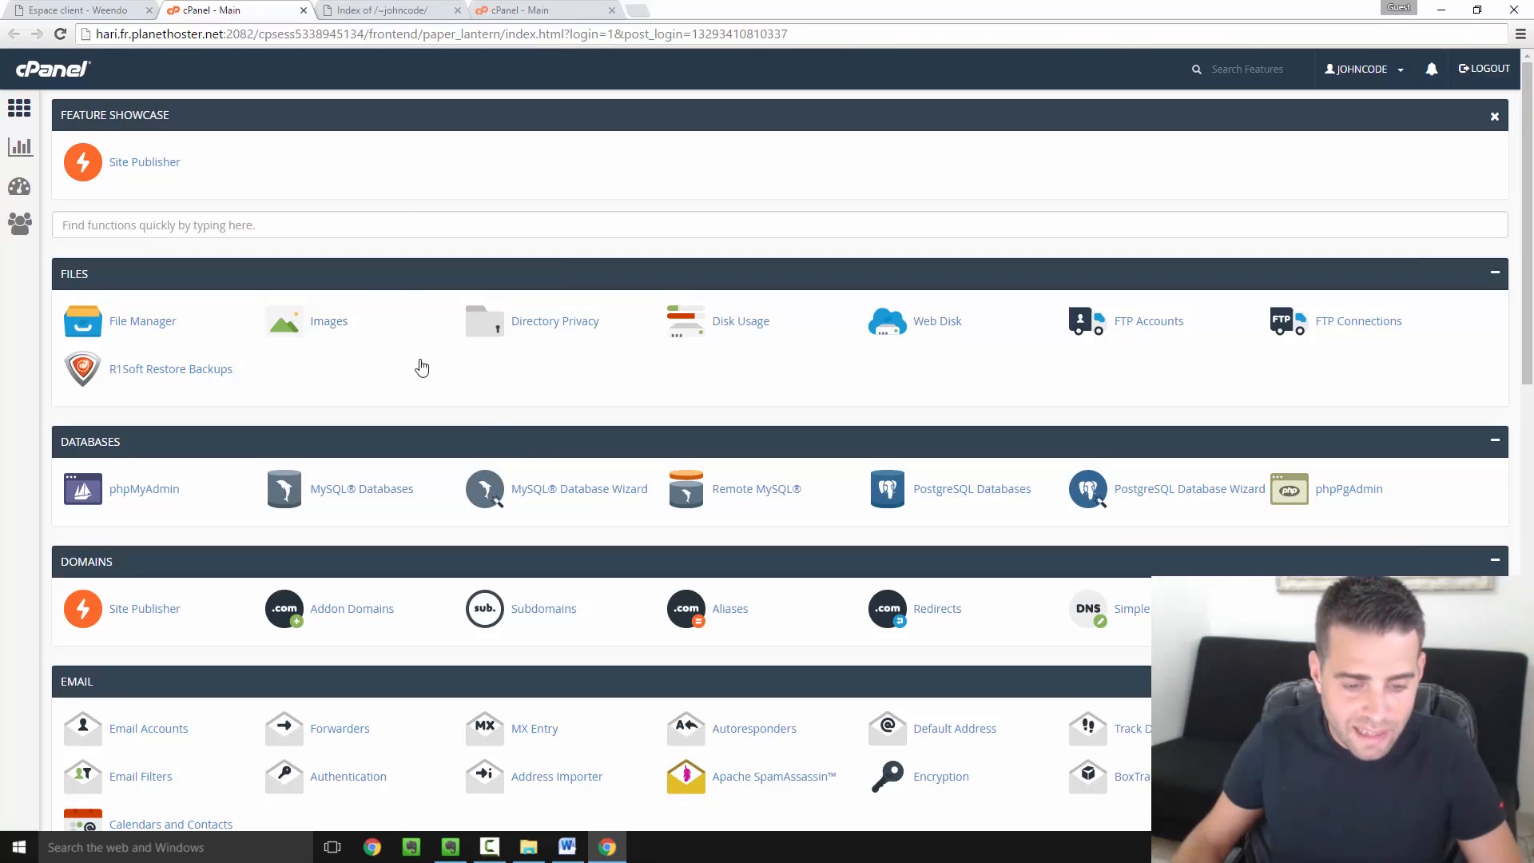
# Scroll down to Softaculous Apps Installer and open the WordPress 4.5.2 install page
pyautogui.scroll(-9, 535, 457)
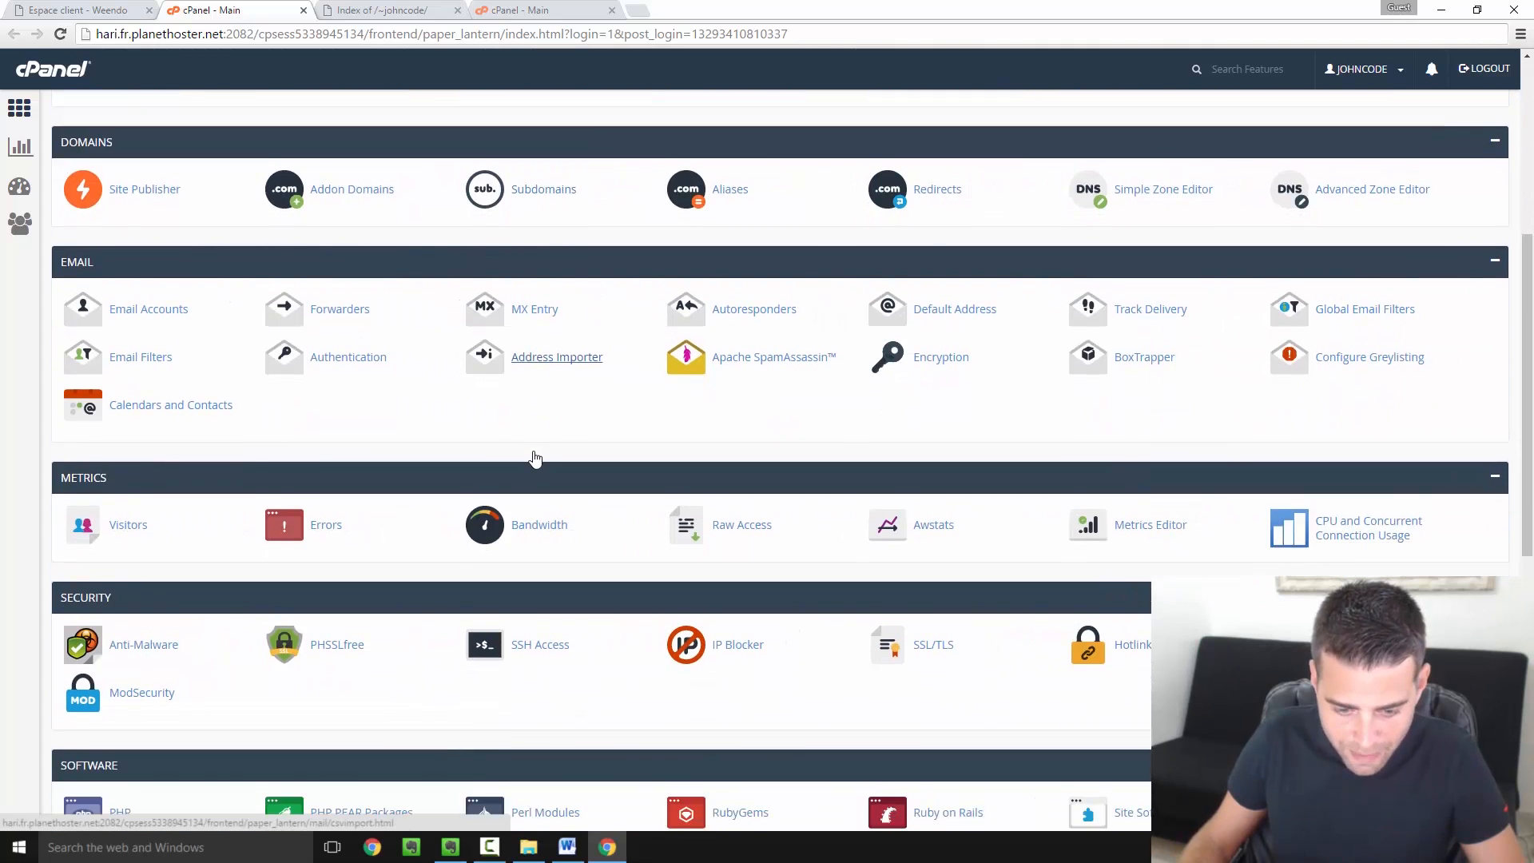
pyautogui.scroll(-4, 535, 457)
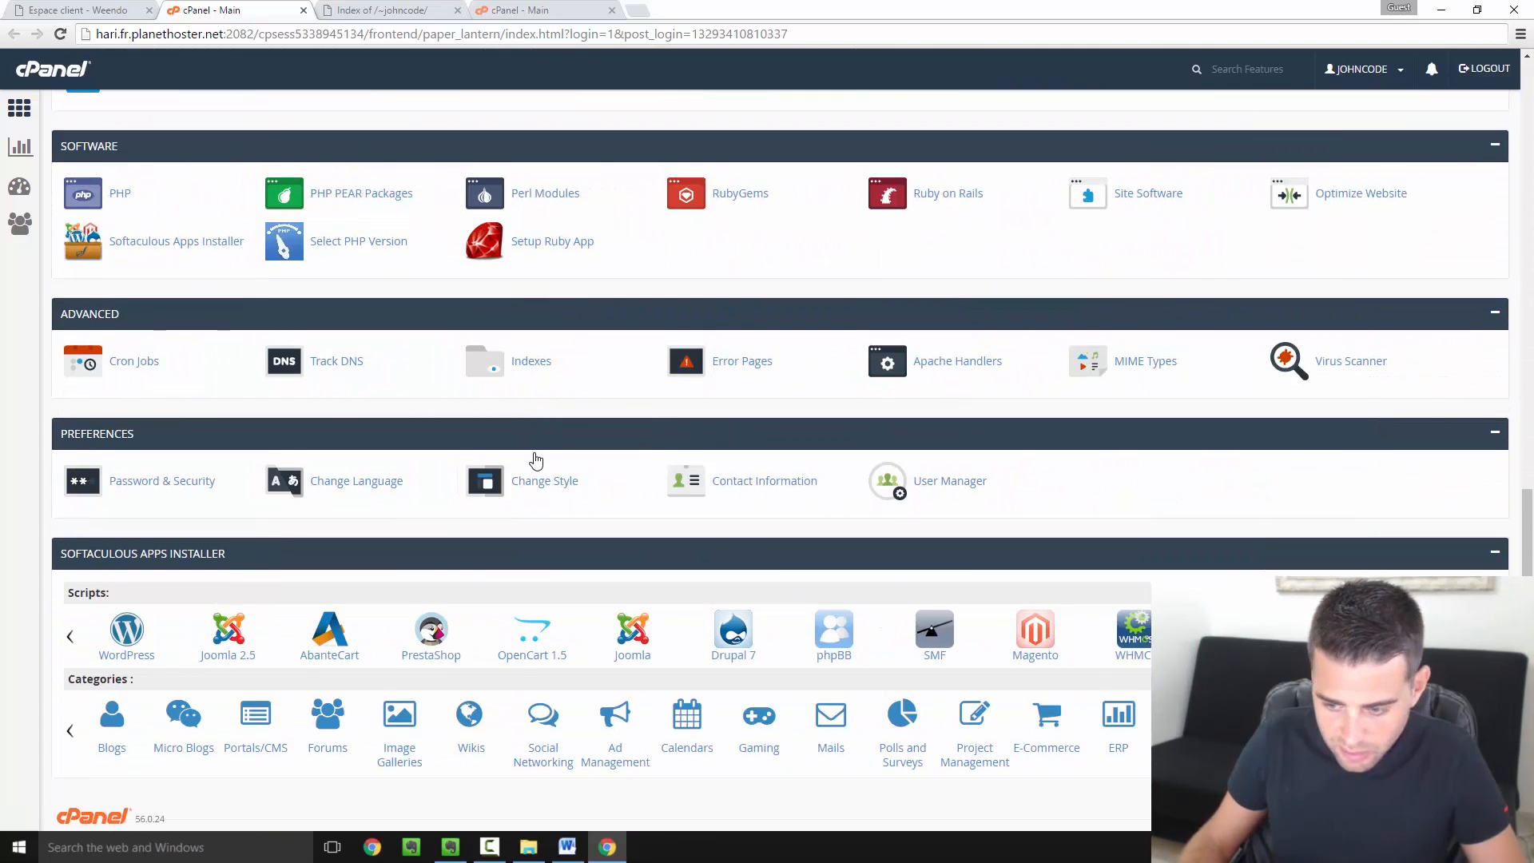
pyautogui.scroll(-1, 551, 475)
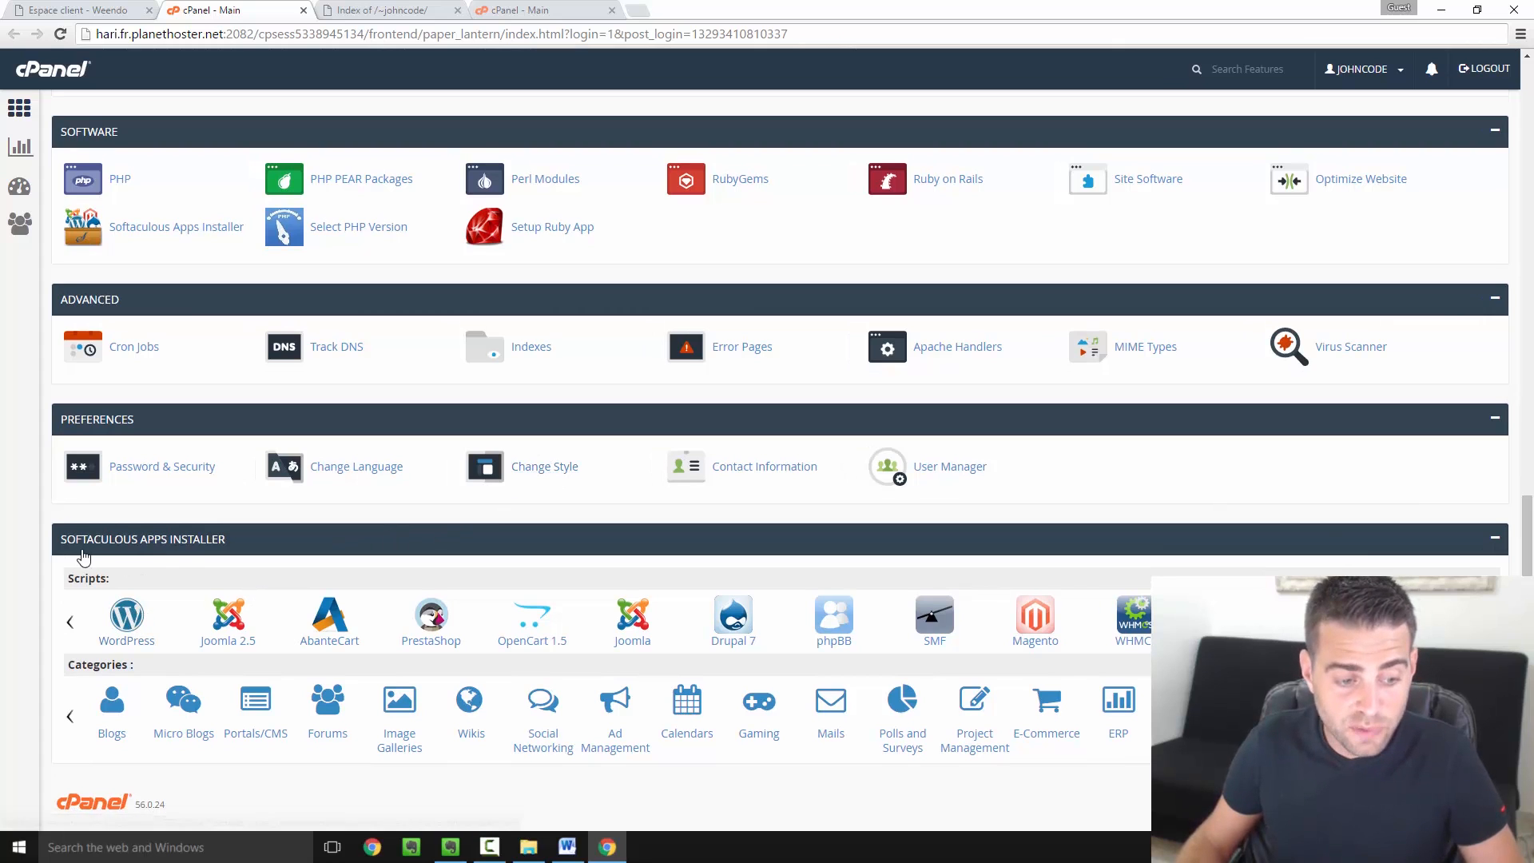
pyautogui.click(137, 613)
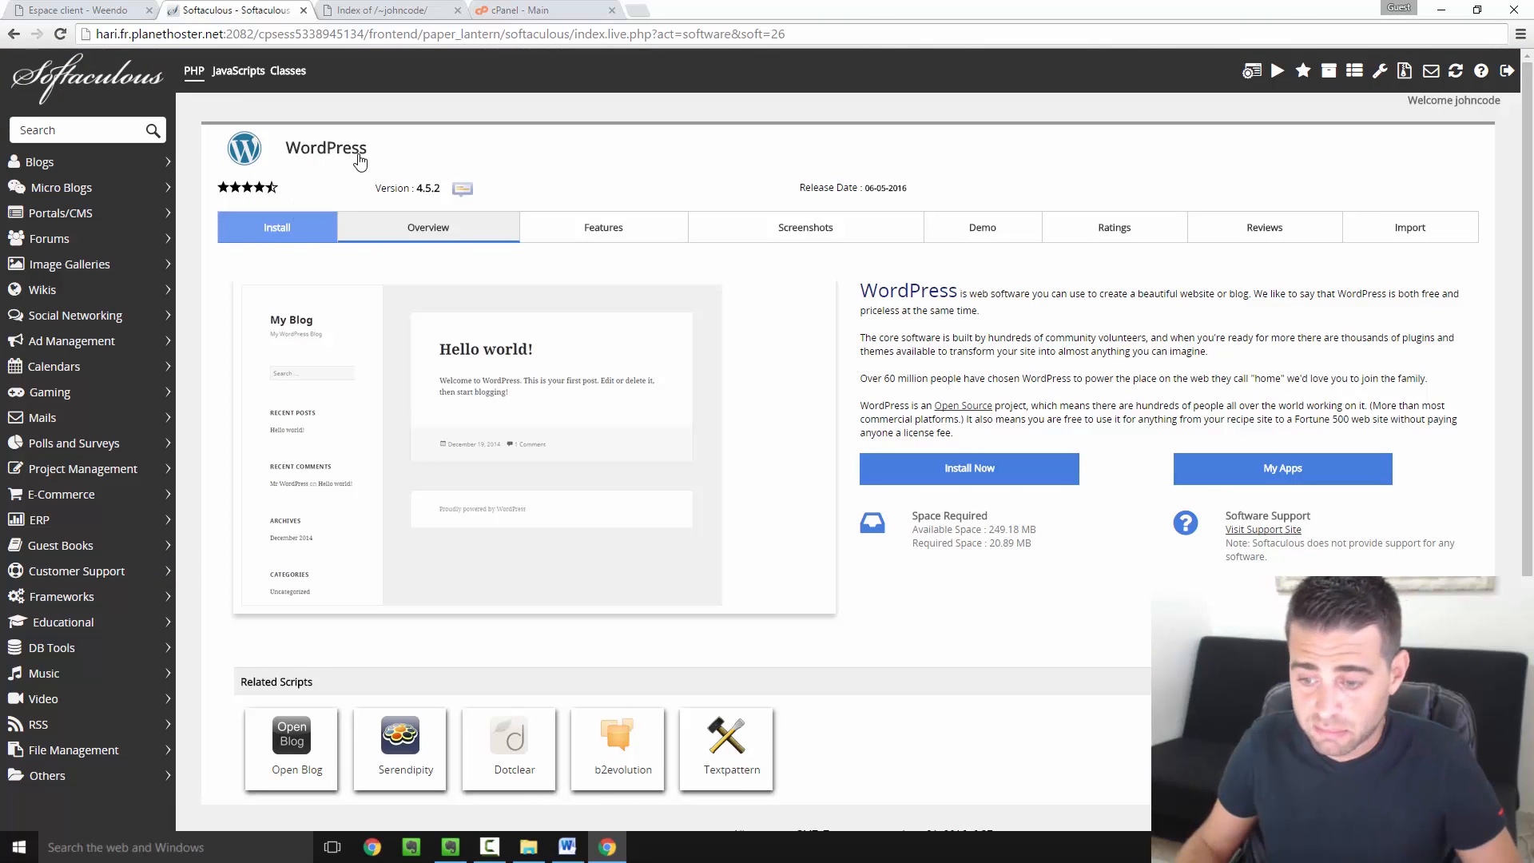
# Open the install form with domain johncodeur.com and an empty In Directory field
pyautogui.click(976, 473)
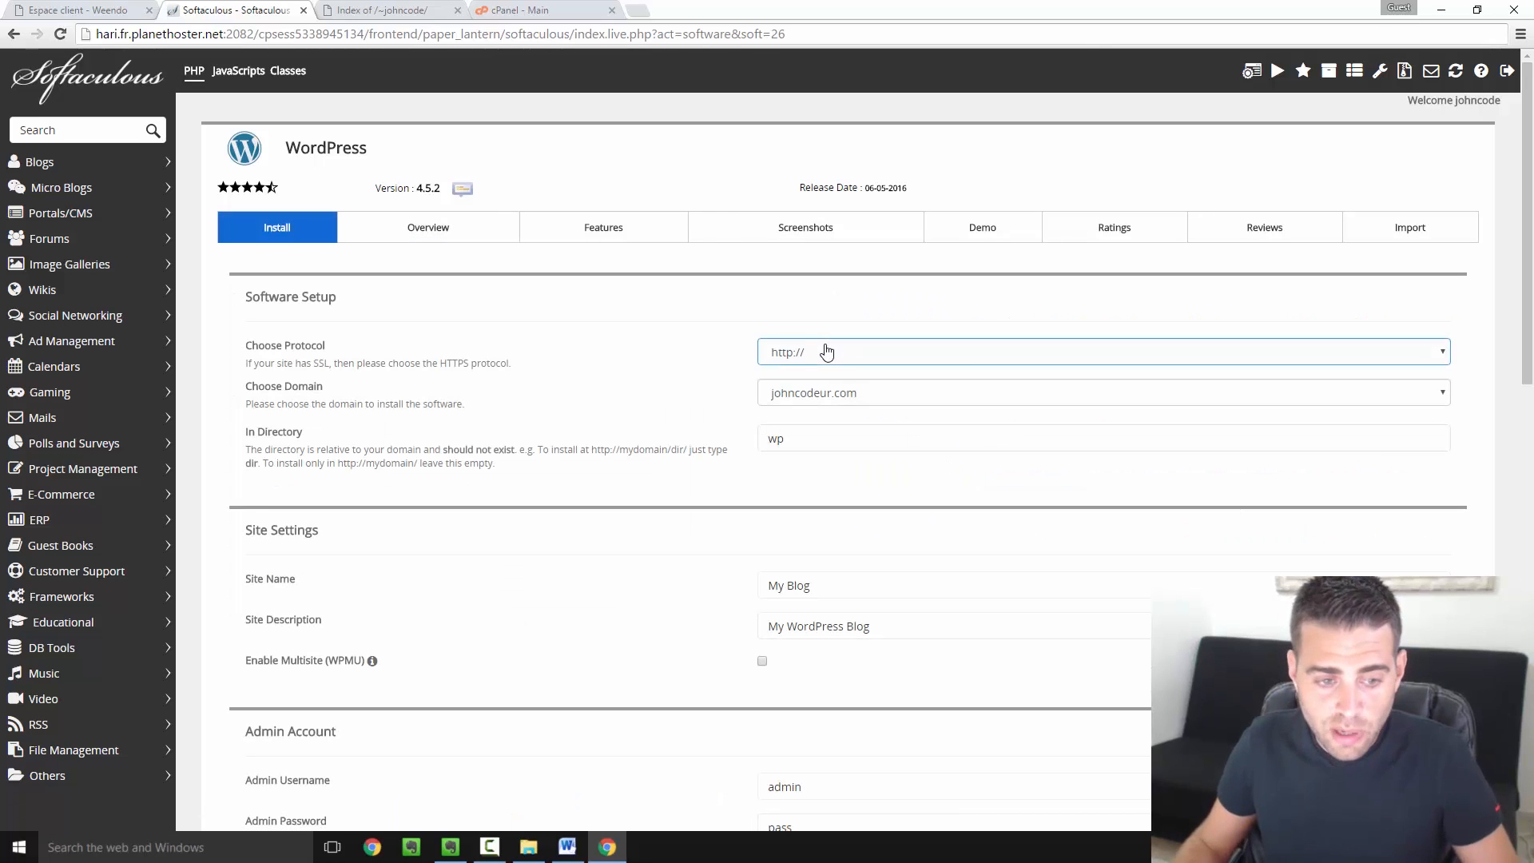
pyautogui.click(849, 404)
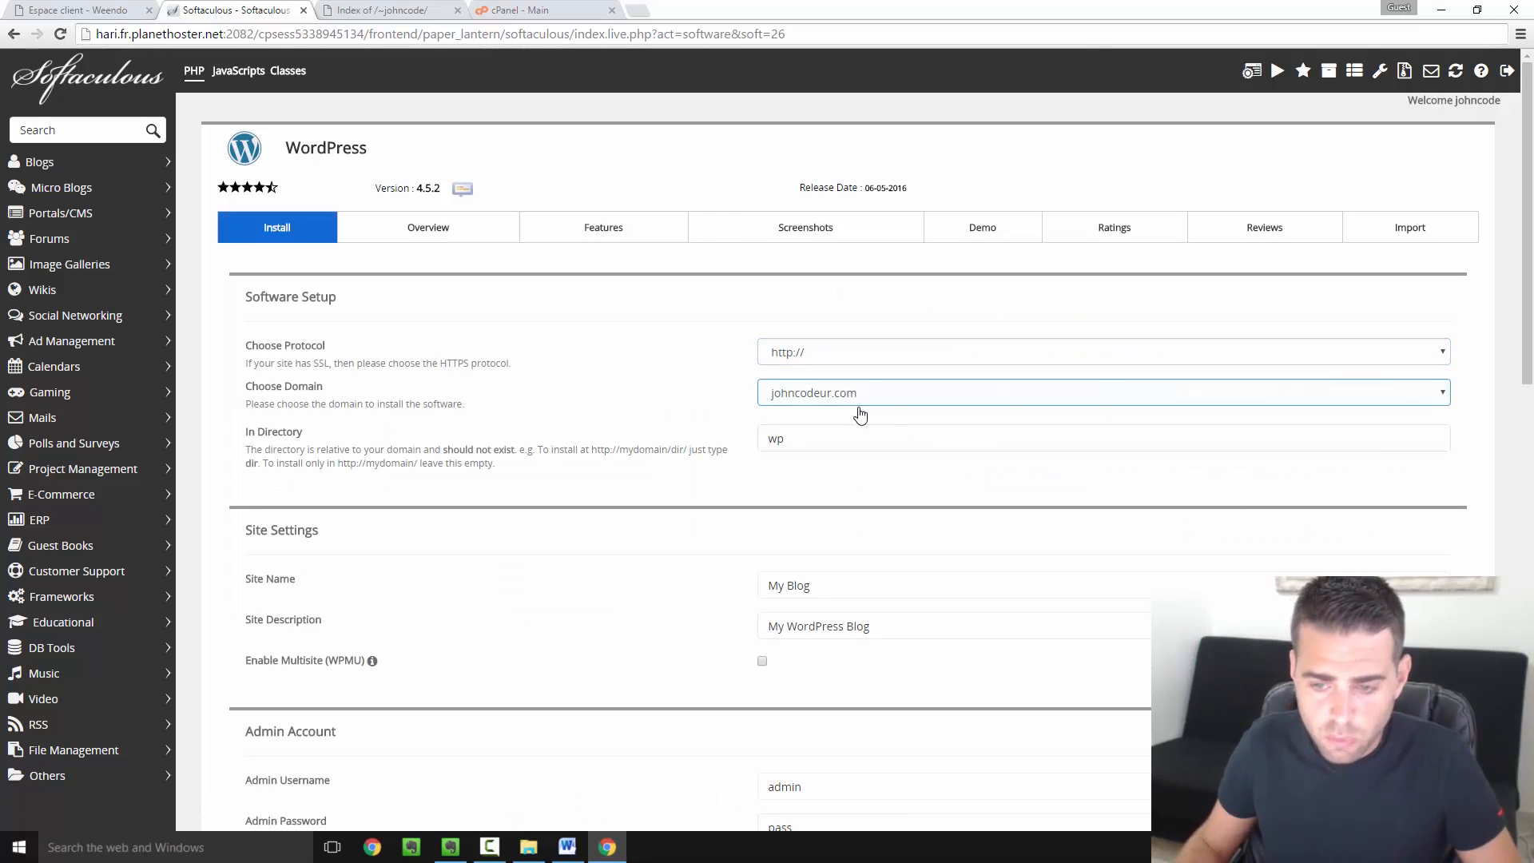
pyautogui.click(873, 438)
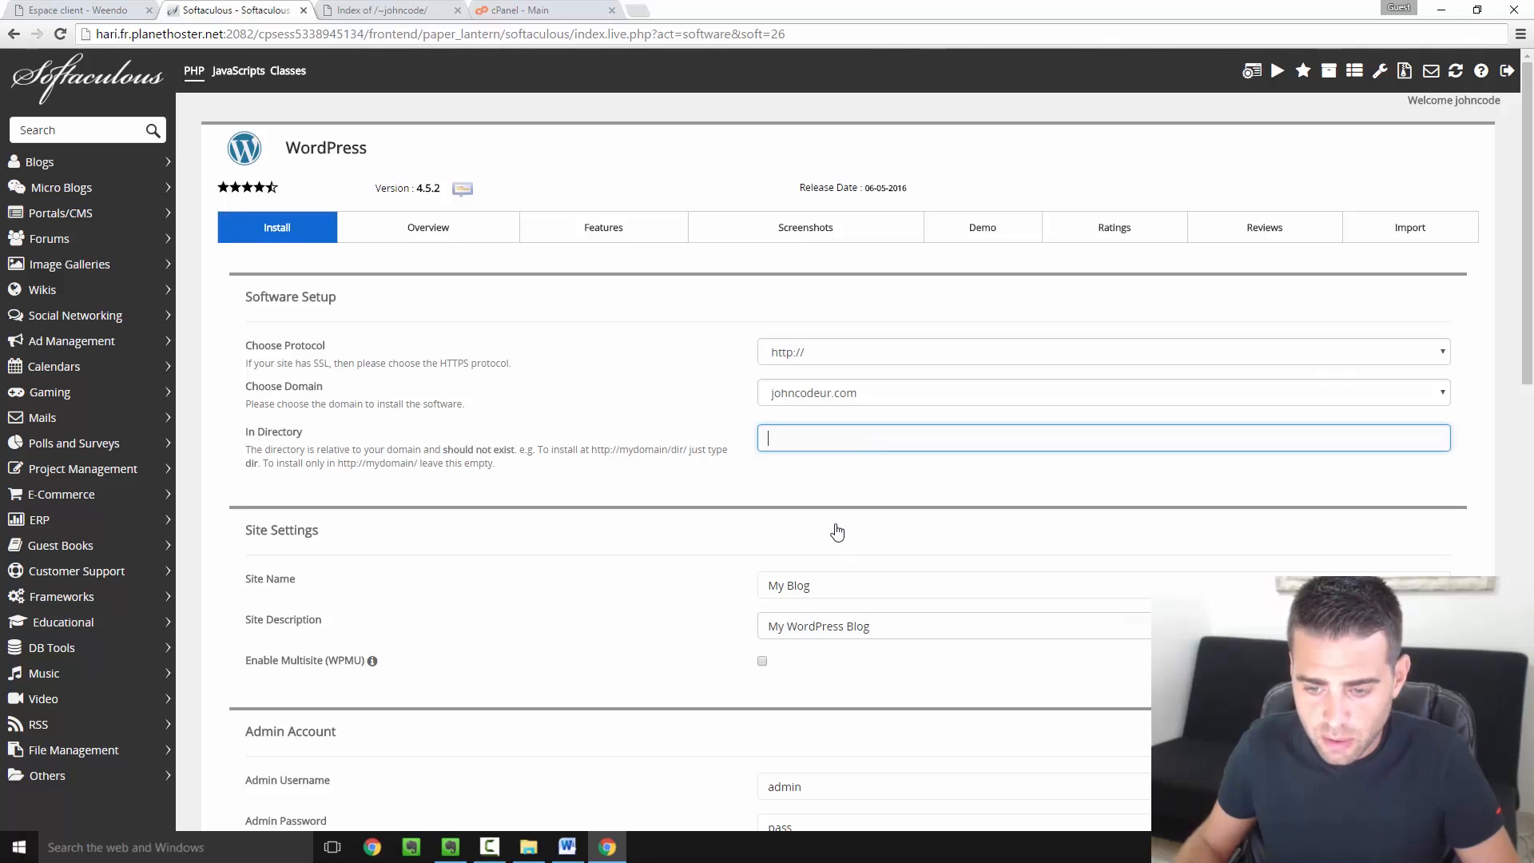
pyautogui.scroll(-1, 829, 480)
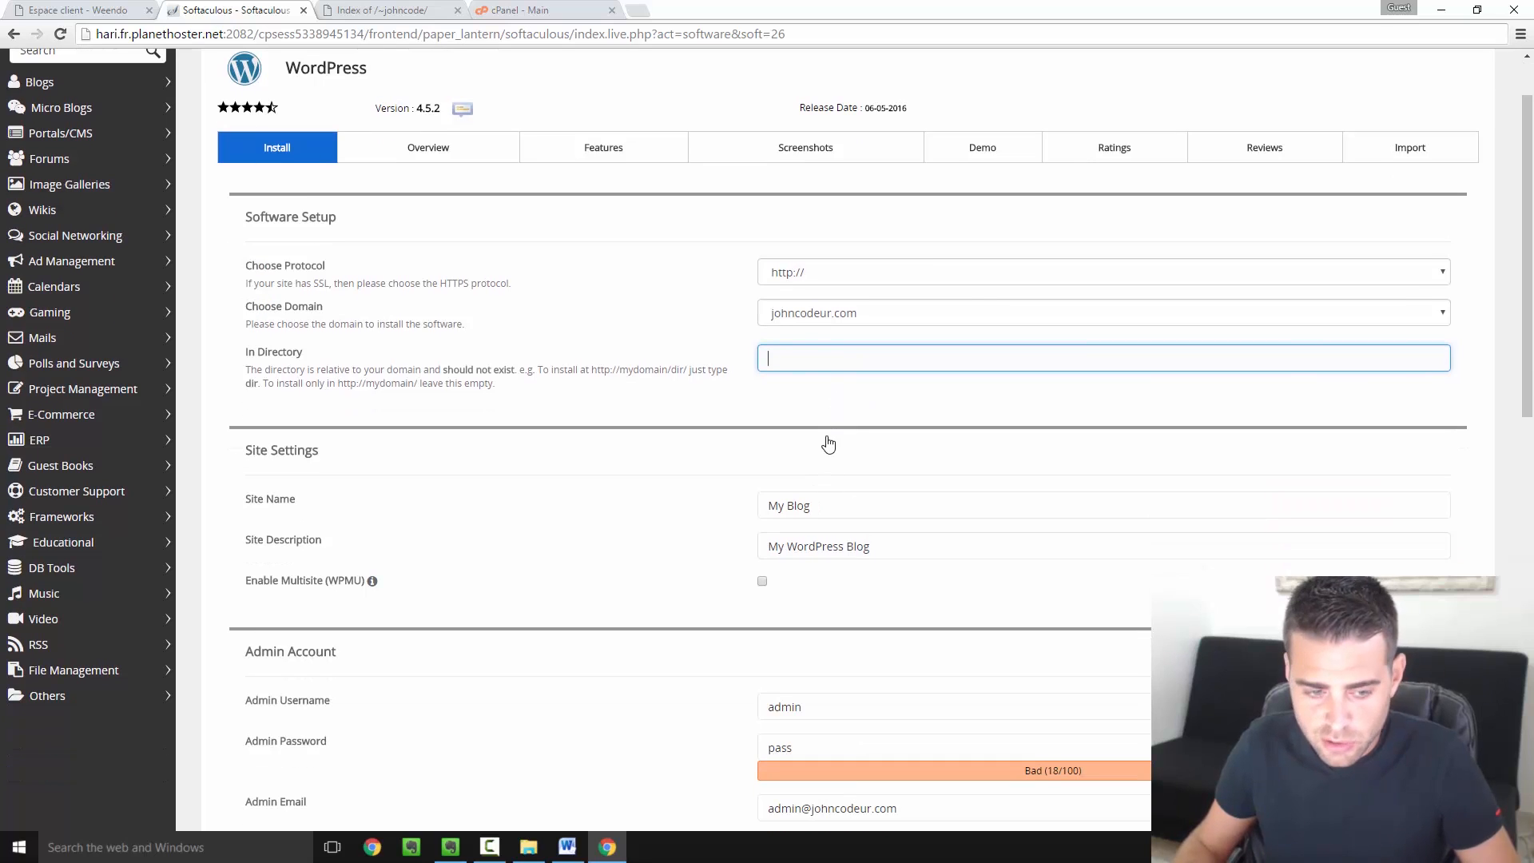
# Replace the site name with 'Blog John Codeur' and the description with 'John vous enseigne le code !'
pyautogui.moveTo(831, 521); pyautogui.dragTo(746, 514)
pyautogui.write('Blo')
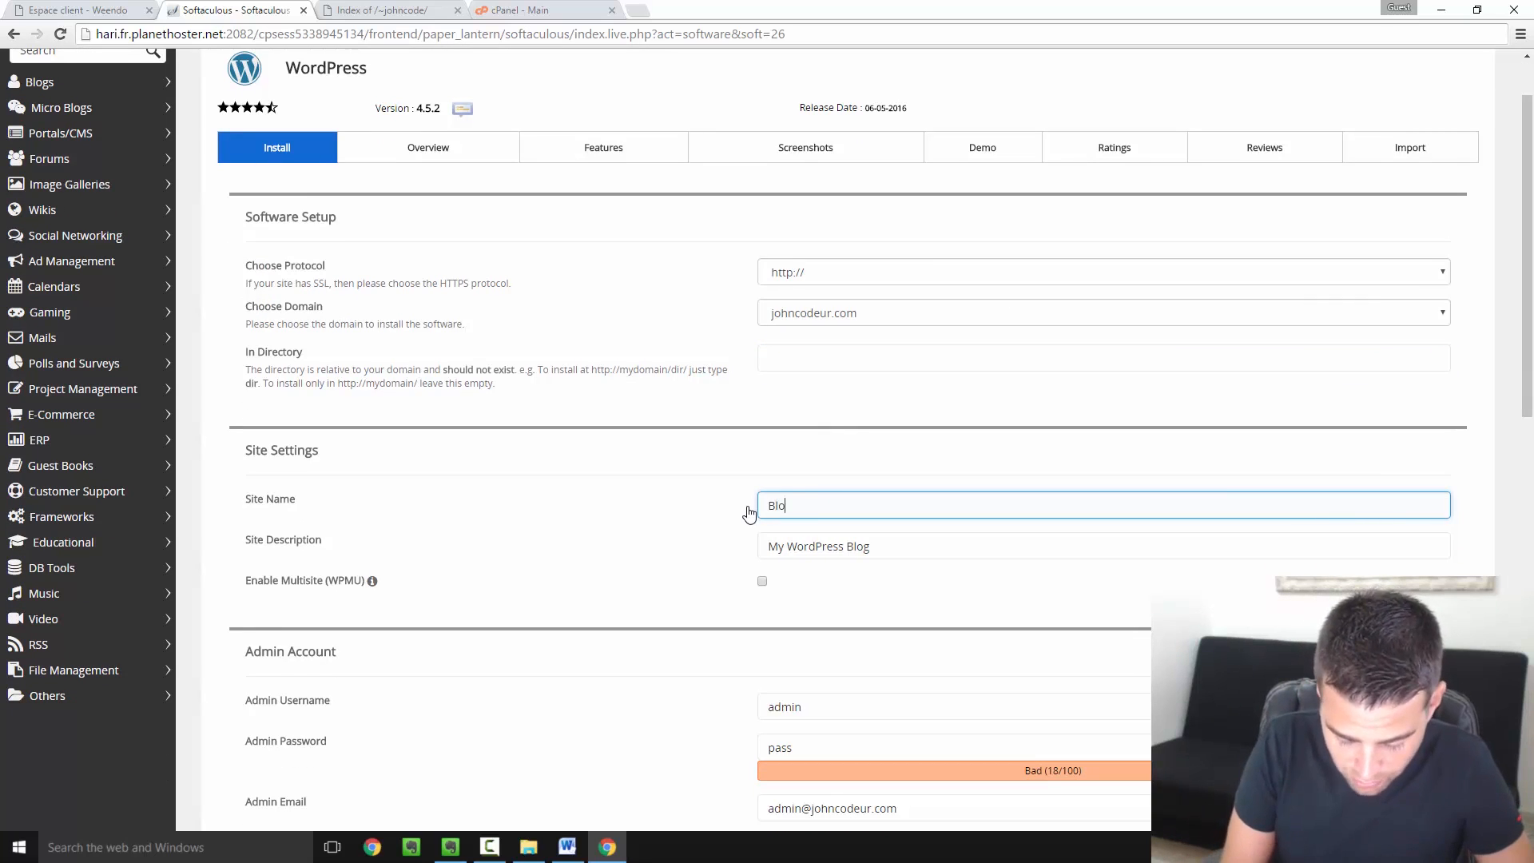
pyautogui.write('g John Codeur')
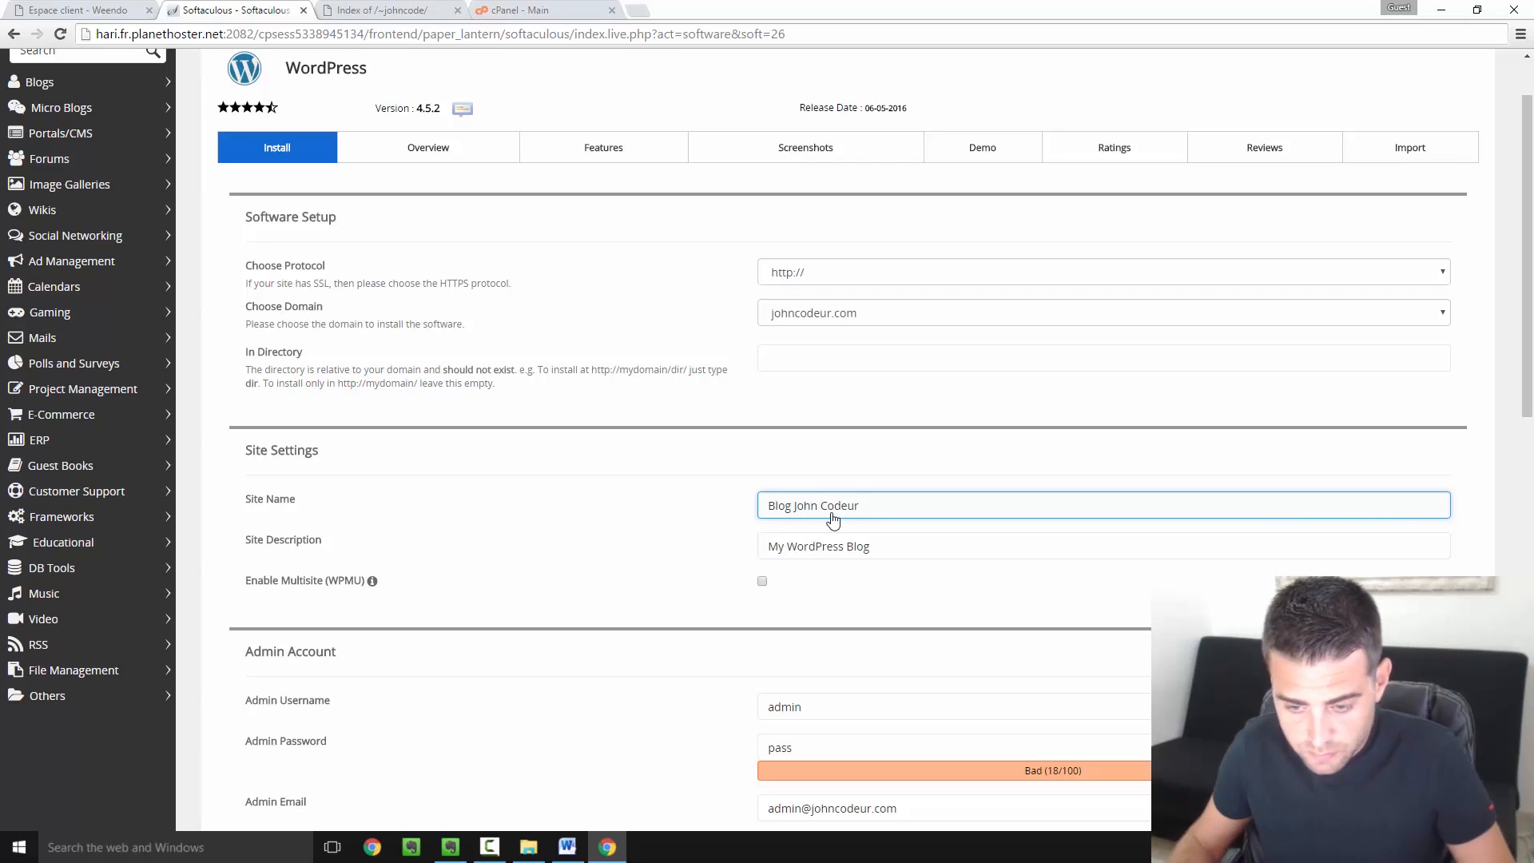
pyautogui.moveTo(895, 551); pyautogui.dragTo(661, 562)
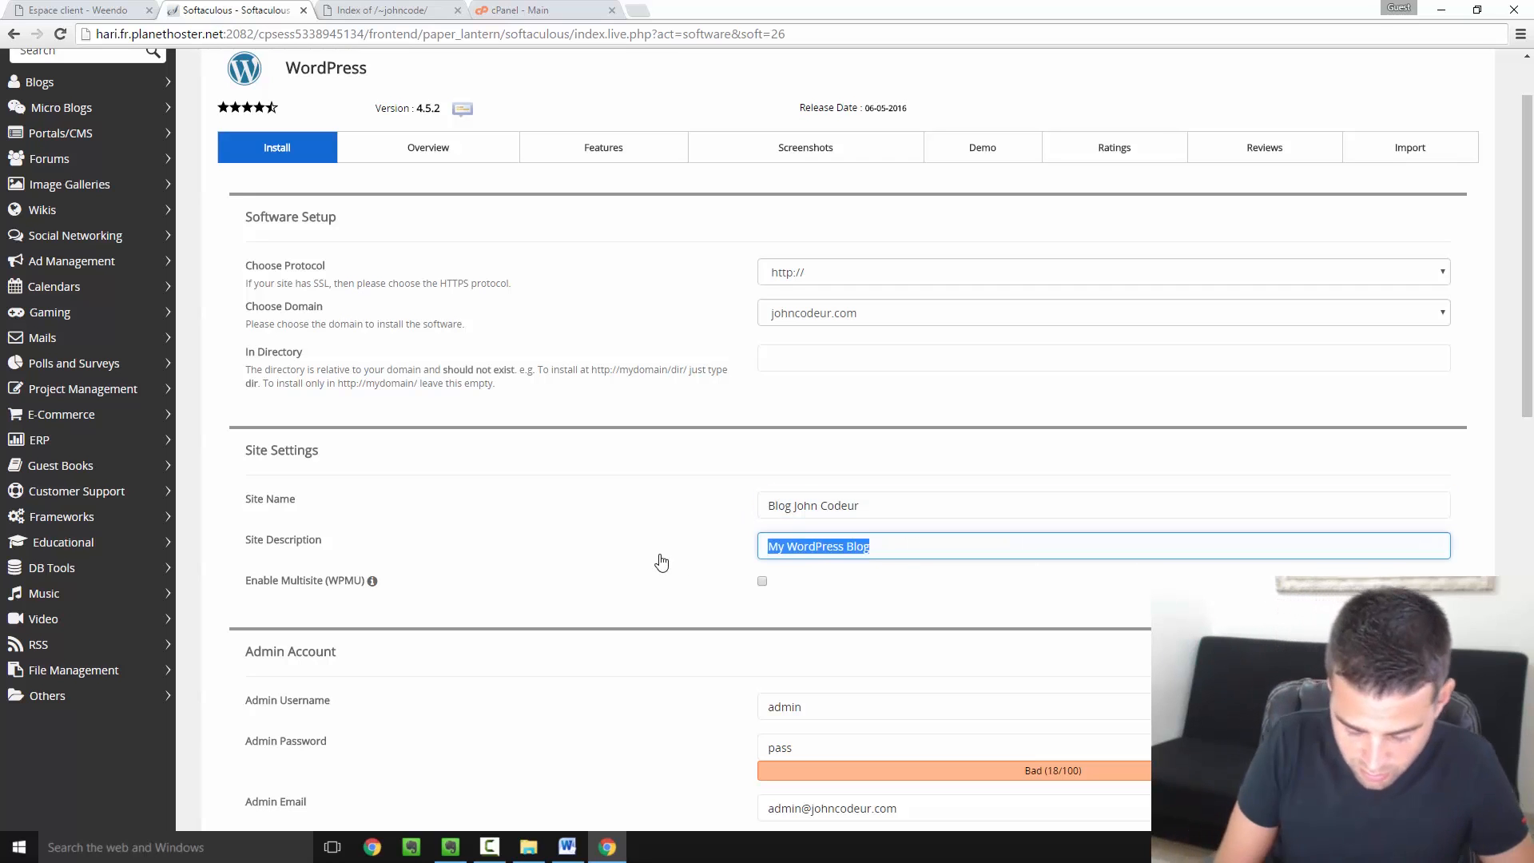
pyautogui.write('John vous enseigne le code')
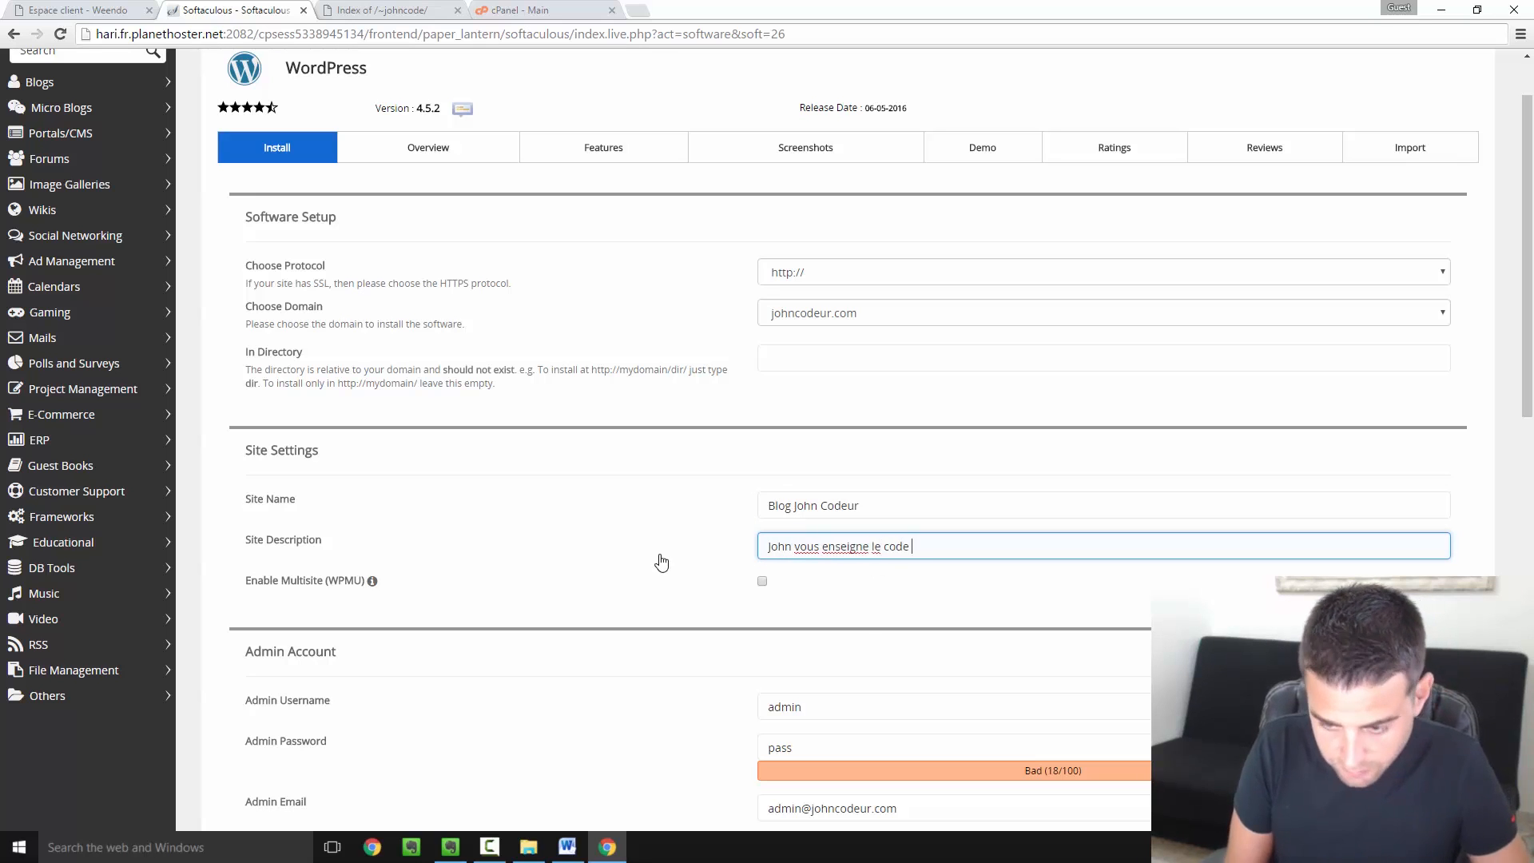
pyautogui.scroll(-1, 849, 547)
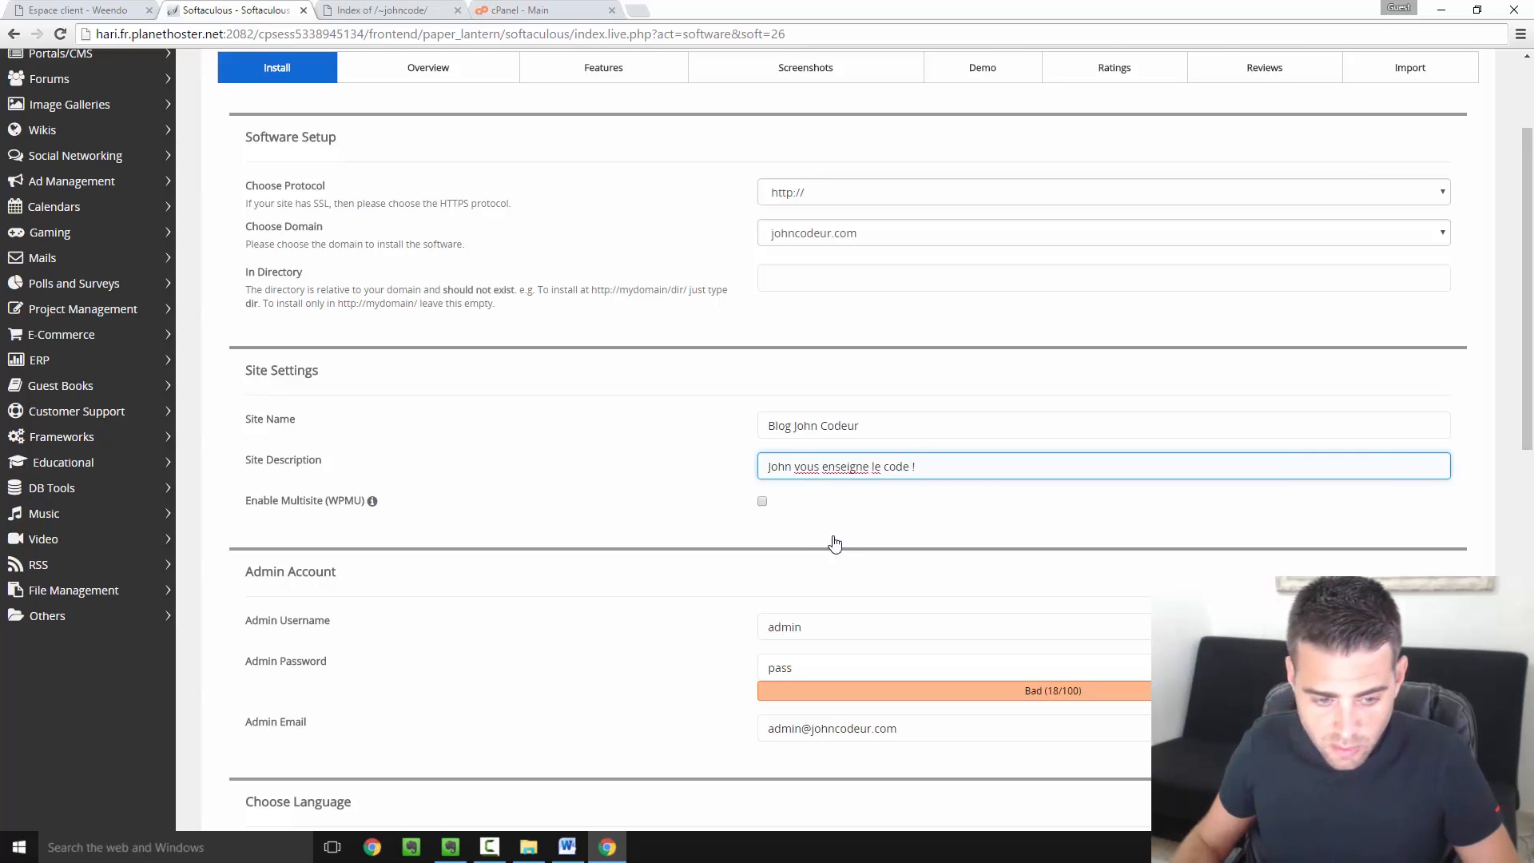
pyautogui.scroll(-2, 835, 536)
pyautogui.click(841, 478)
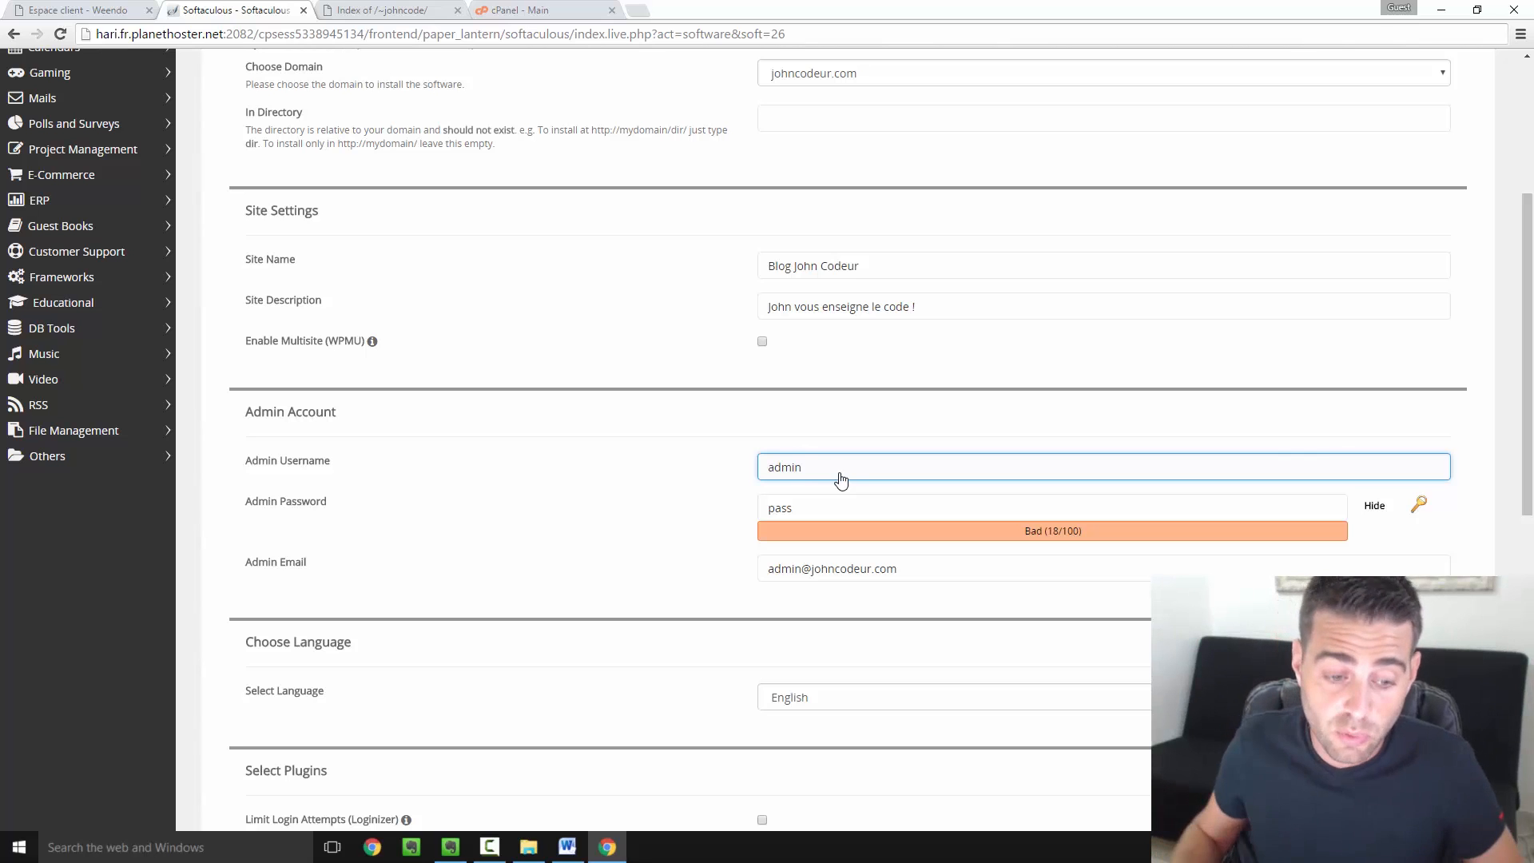
# Check the admin password setting and retype the Admin Username
pyautogui.click(326, 514)
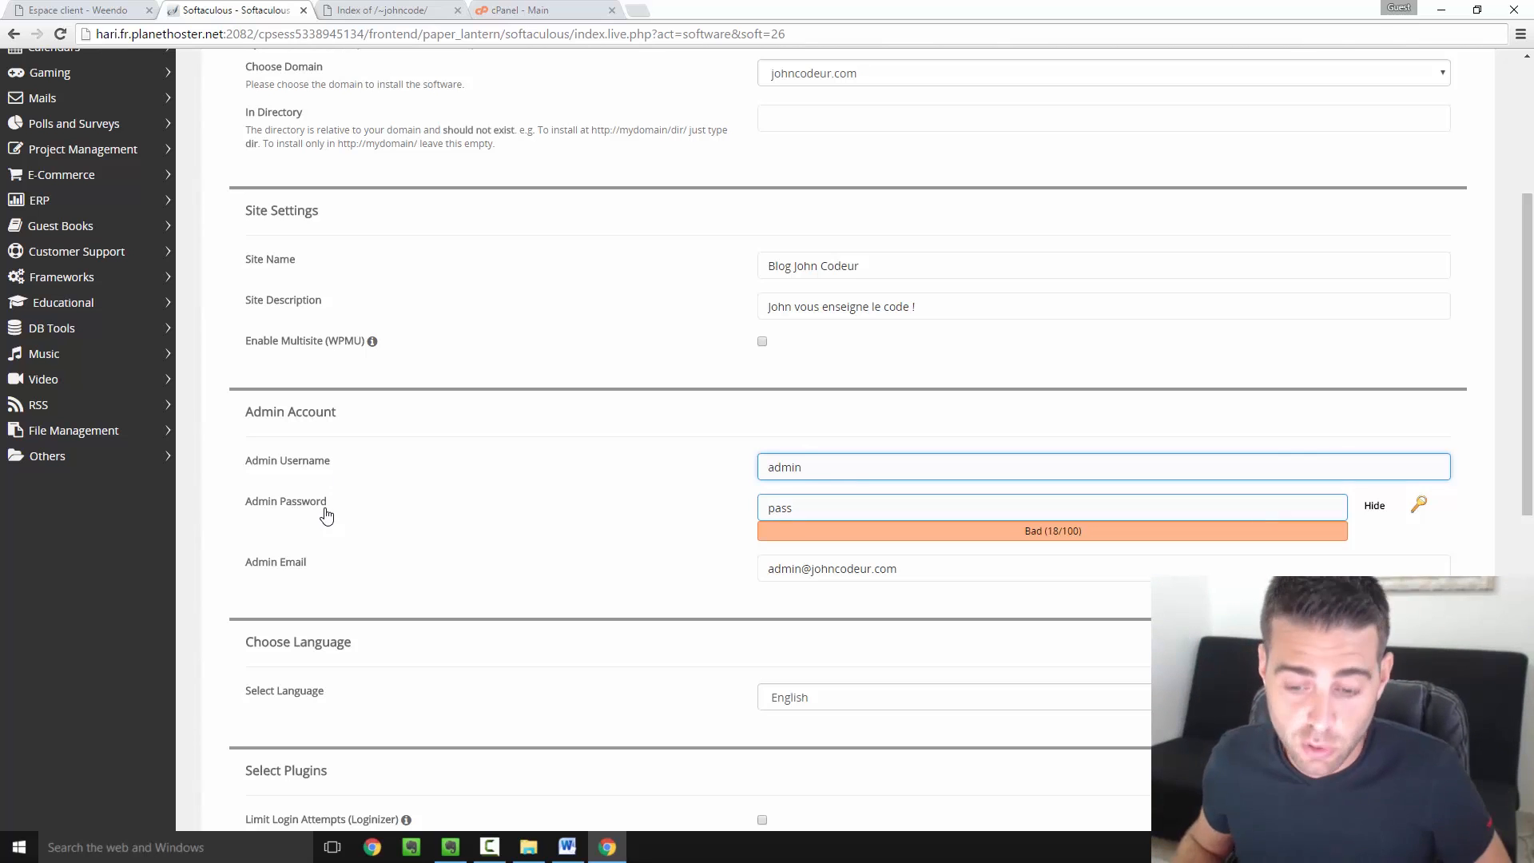
pyautogui.click(857, 463)
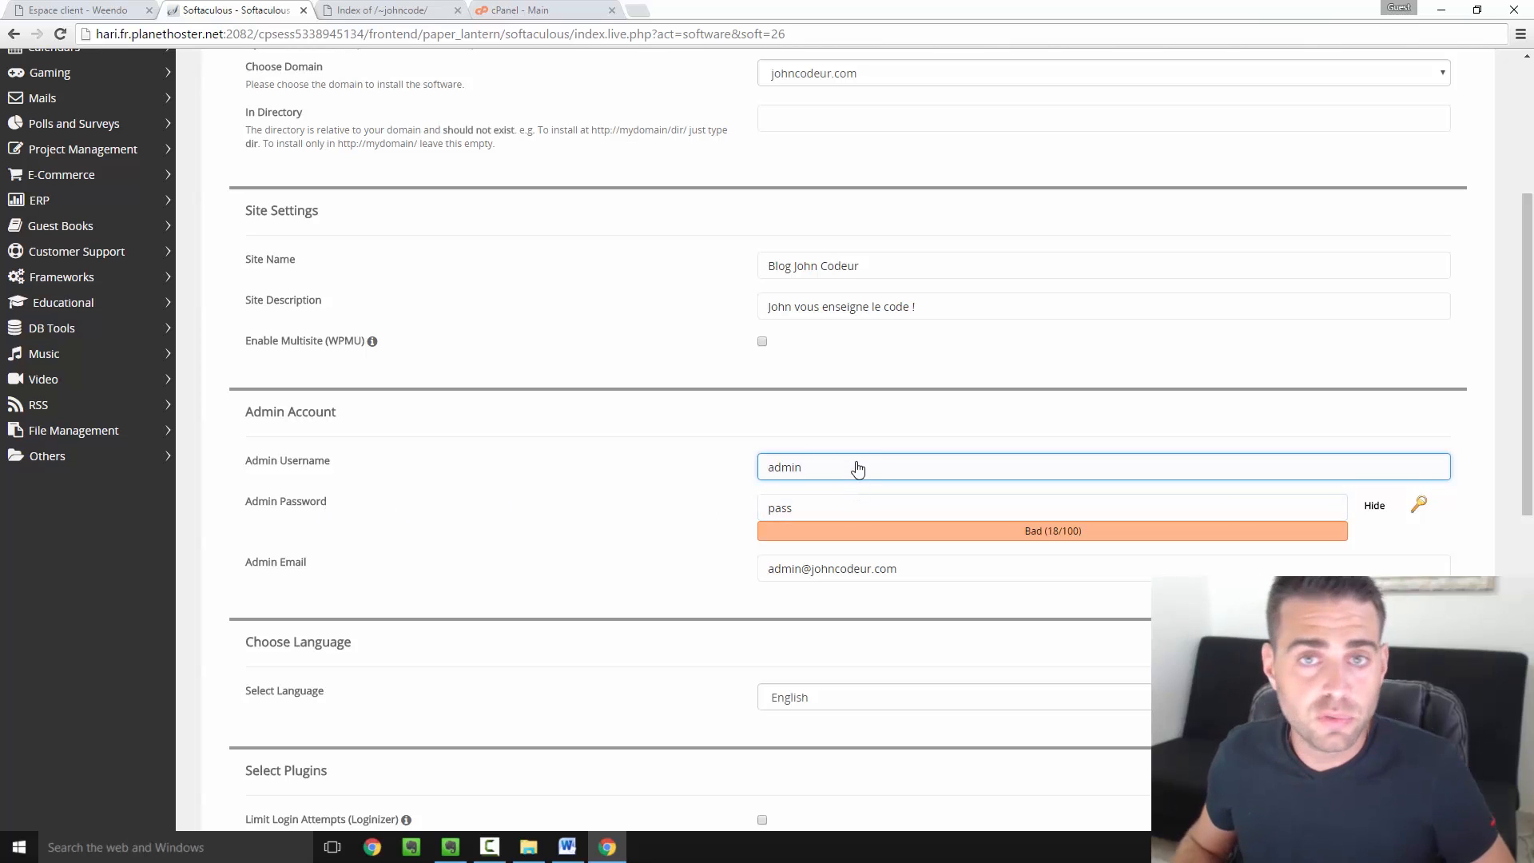
pyautogui.moveTo(846, 474); pyautogui.dragTo(767, 475)
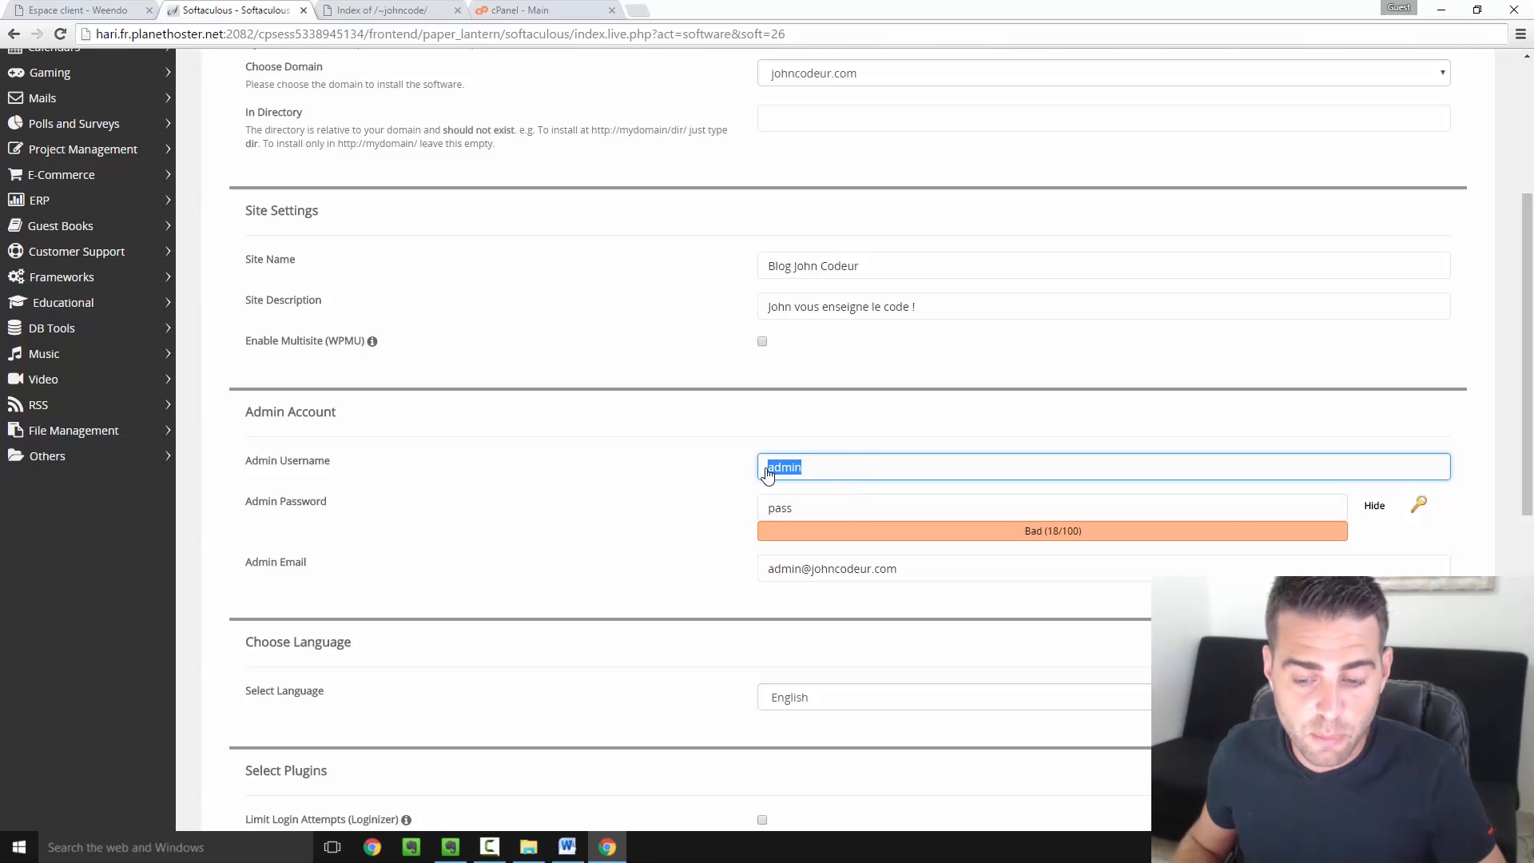
pyautogui.write('j')
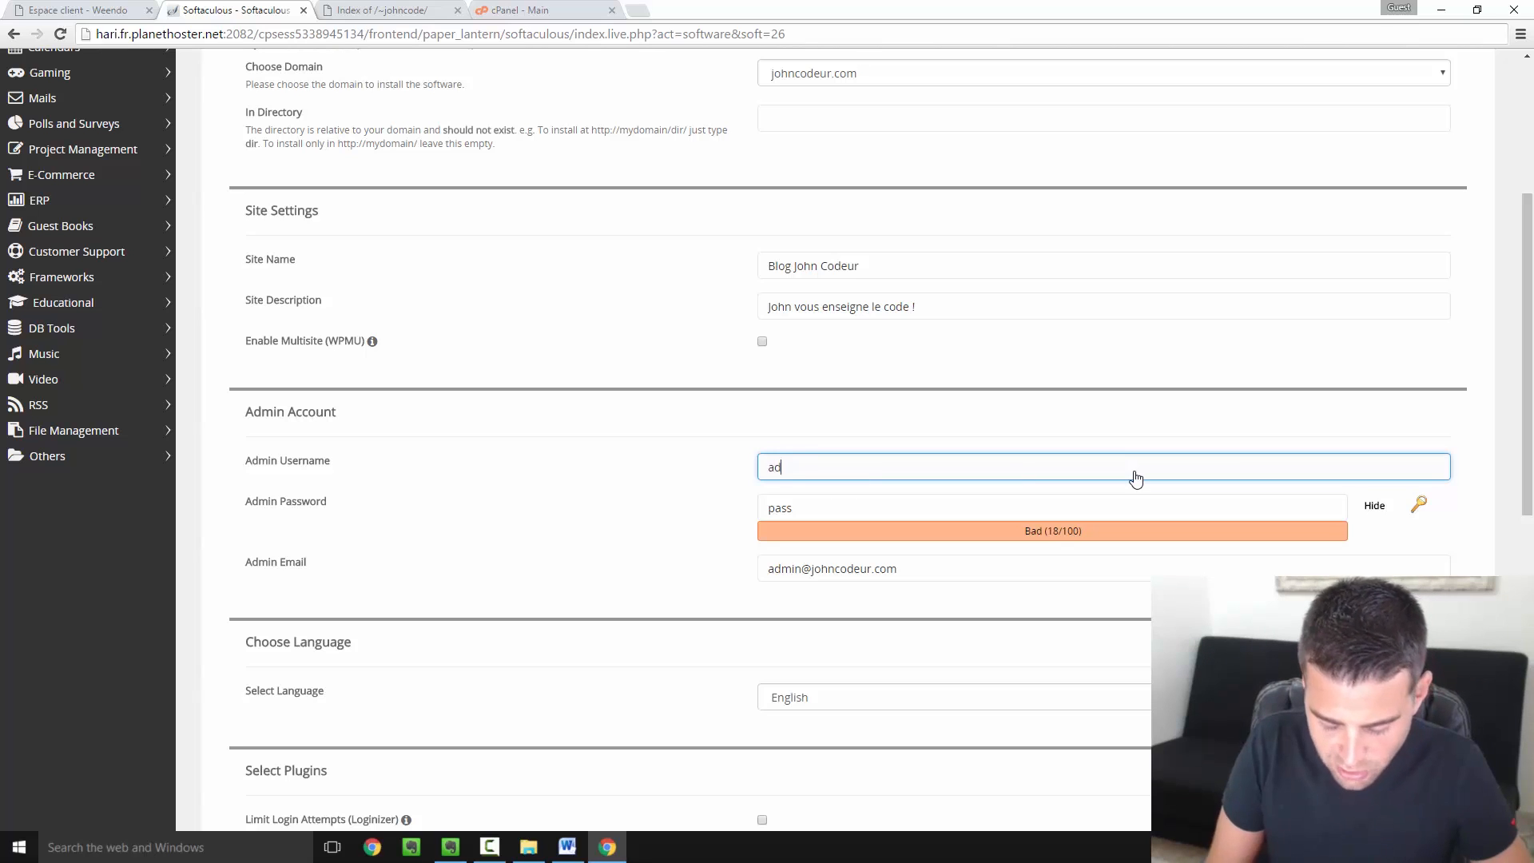
pyautogui.click(983, 616)
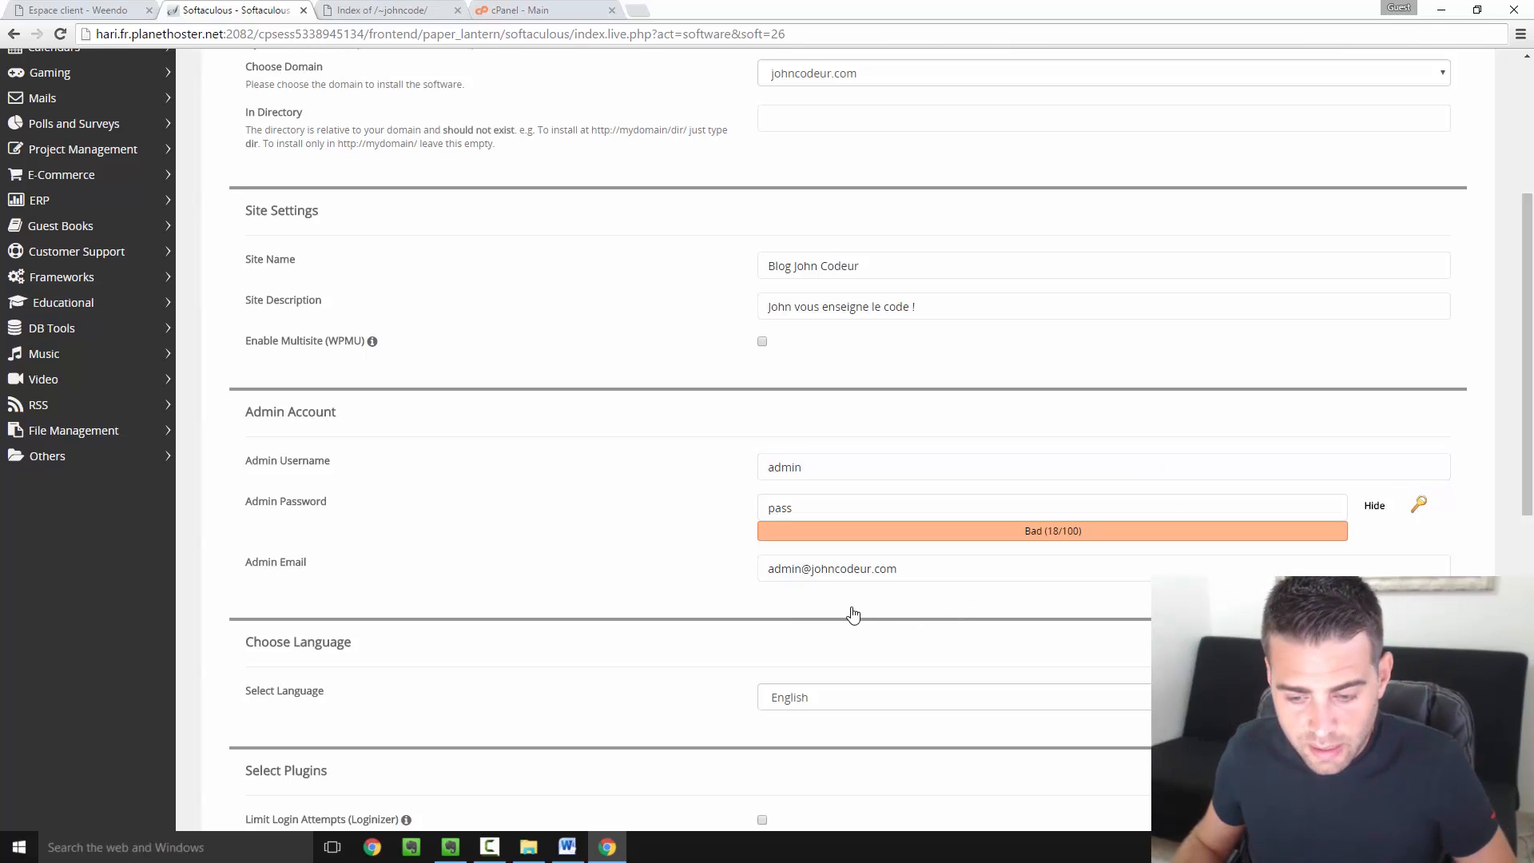
# Replace the default Admin Email with the site owner's own e-mail address
pyautogui.click(970, 575)
pyautogui.moveTo(938, 577); pyautogui.dragTo(759, 579)
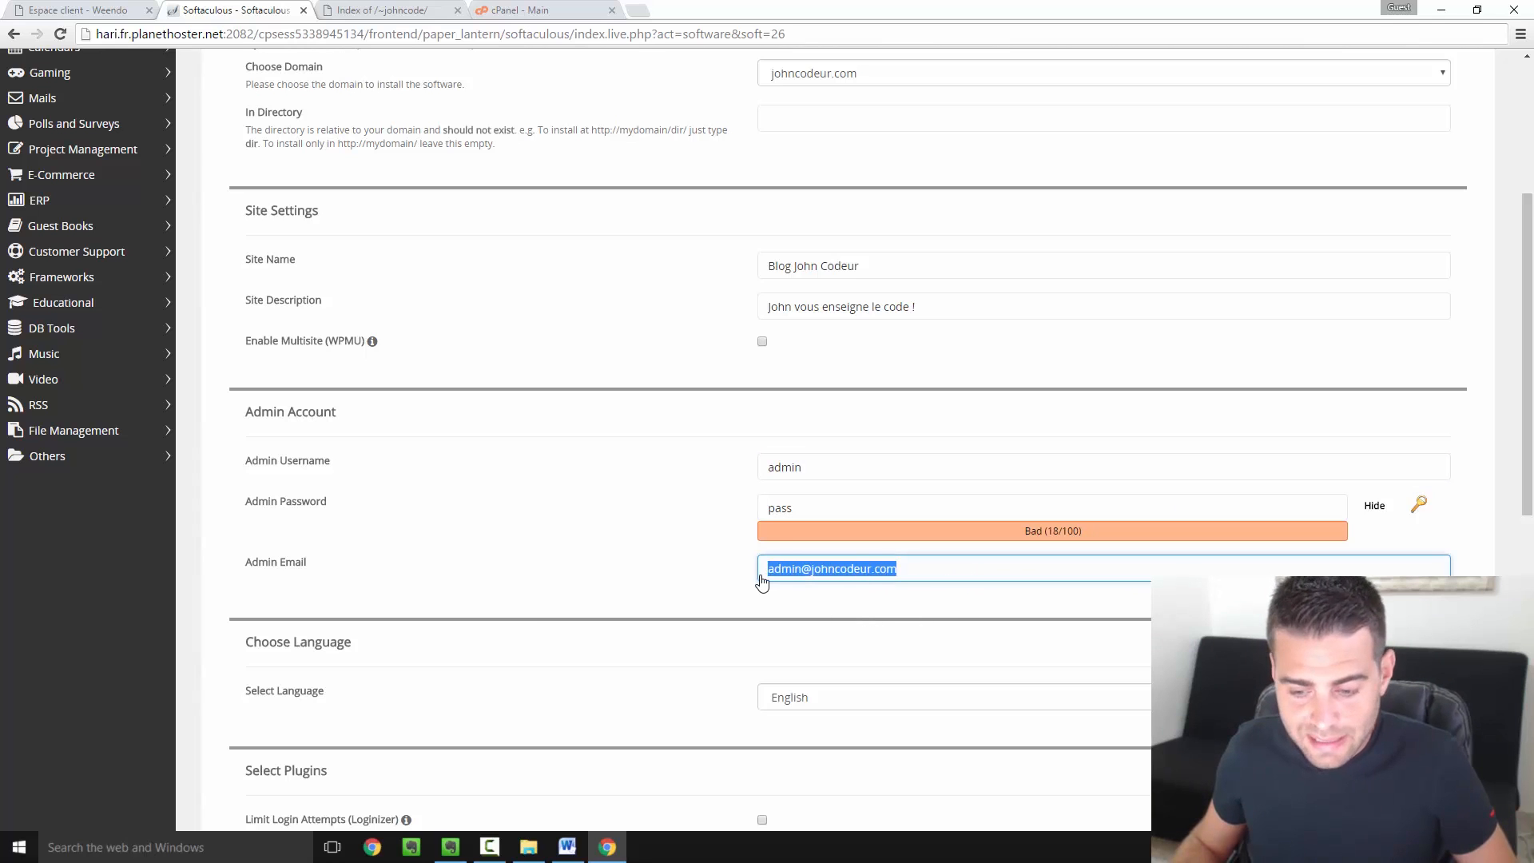
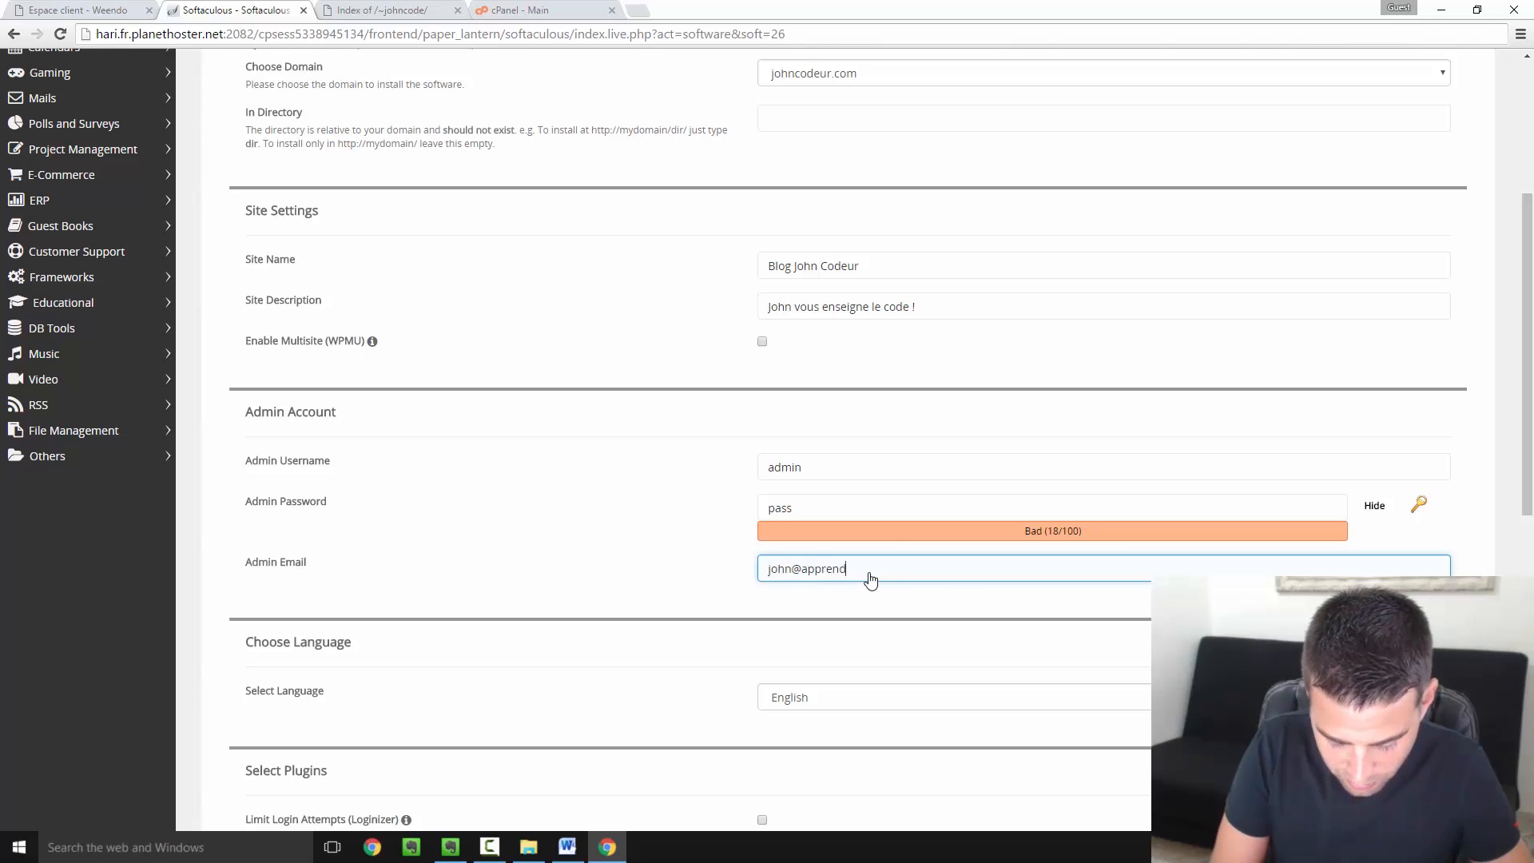
pyautogui.click(628, 676)
pyautogui.scroll(-3, 628, 676)
# Set the site language to French, leave Advanced Options unchanged, and start the installation
pyautogui.click(860, 465)
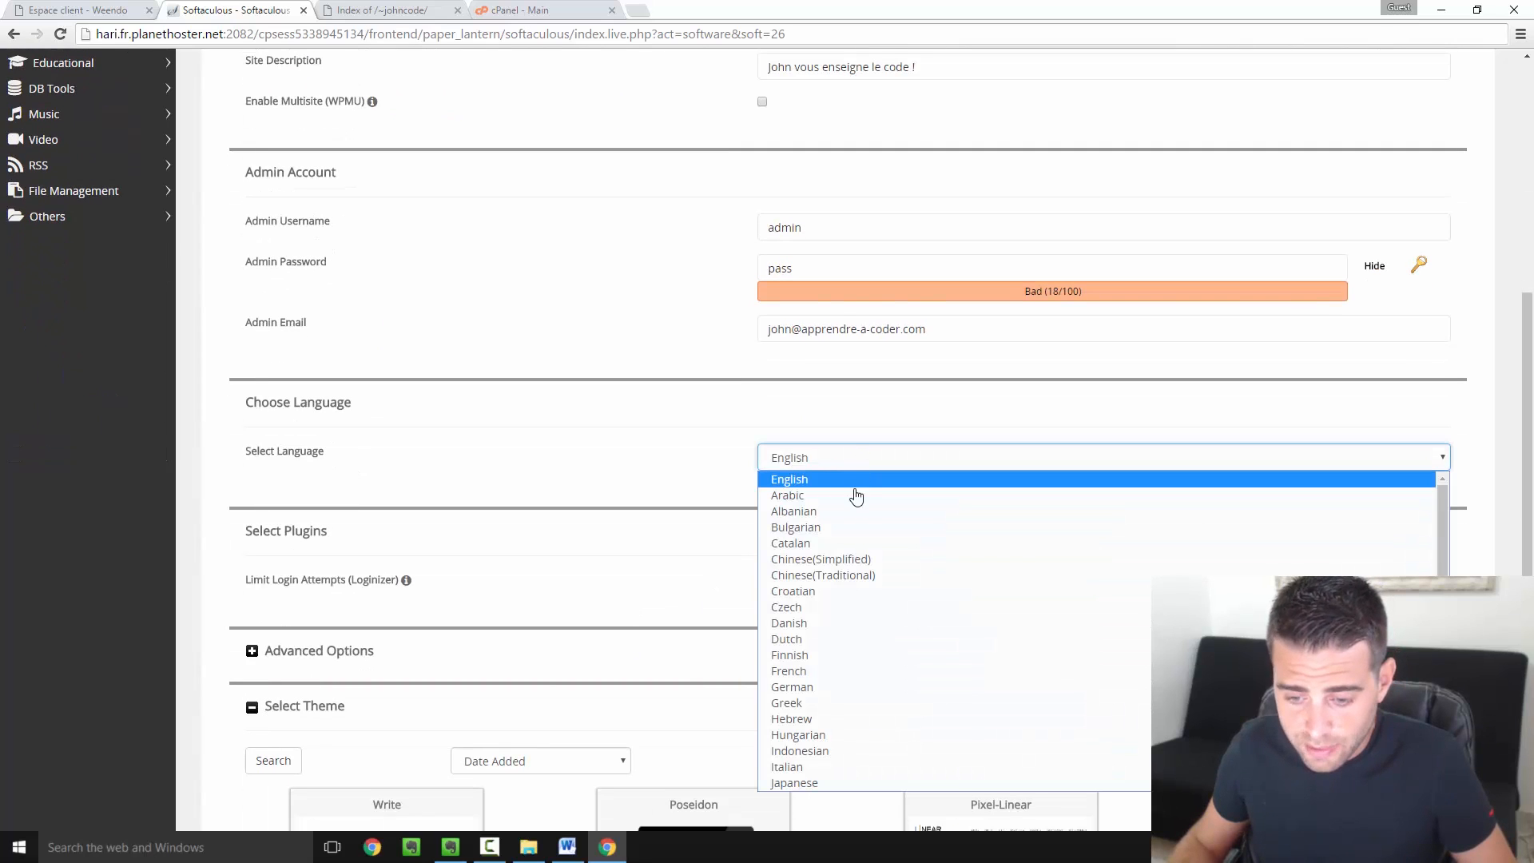
pyautogui.click(827, 671)
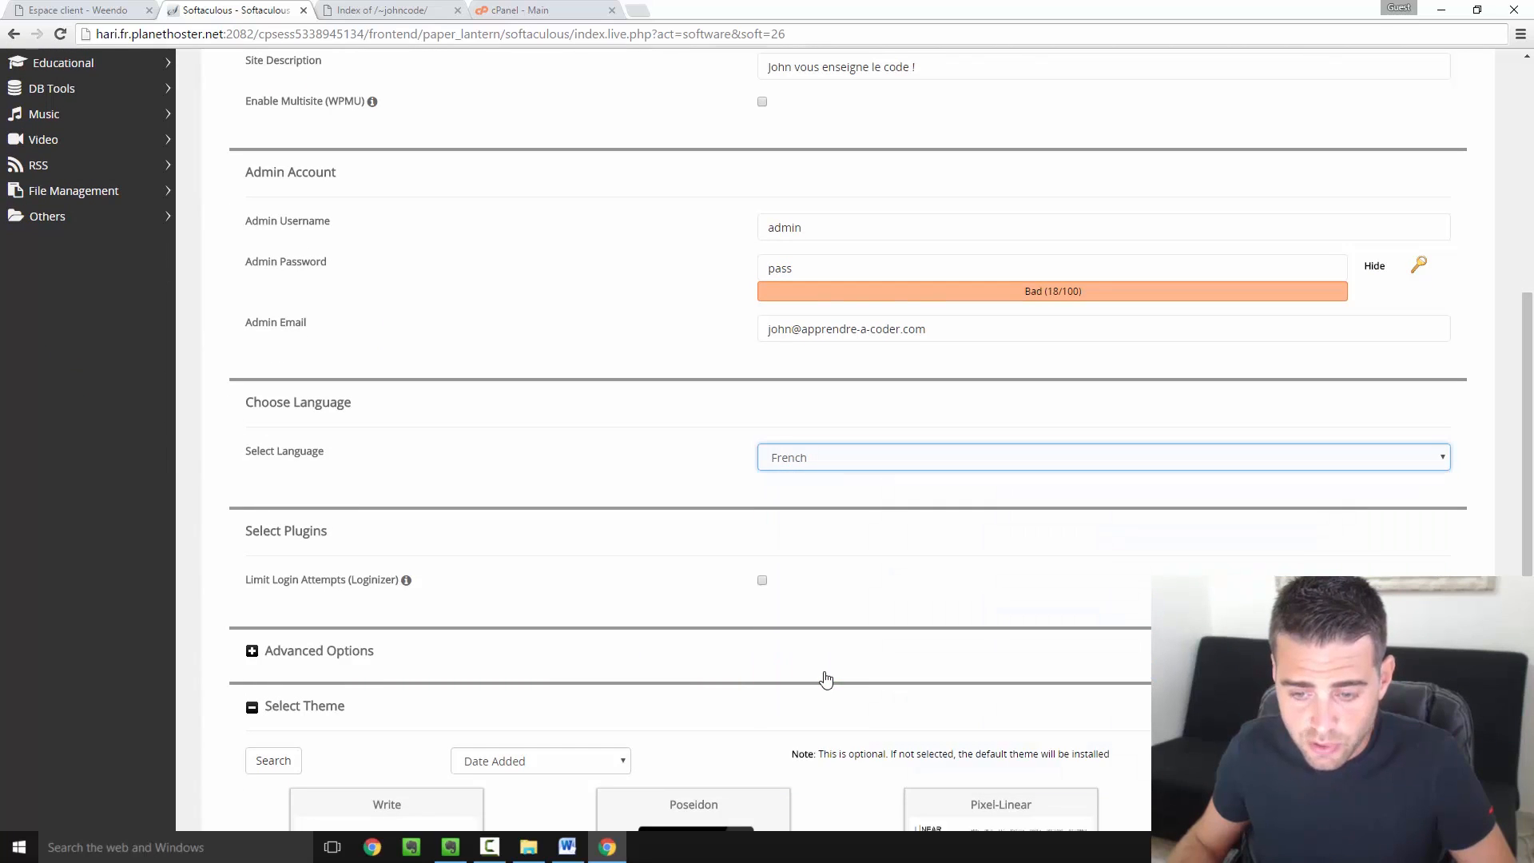
pyautogui.scroll(-3, 712, 610)
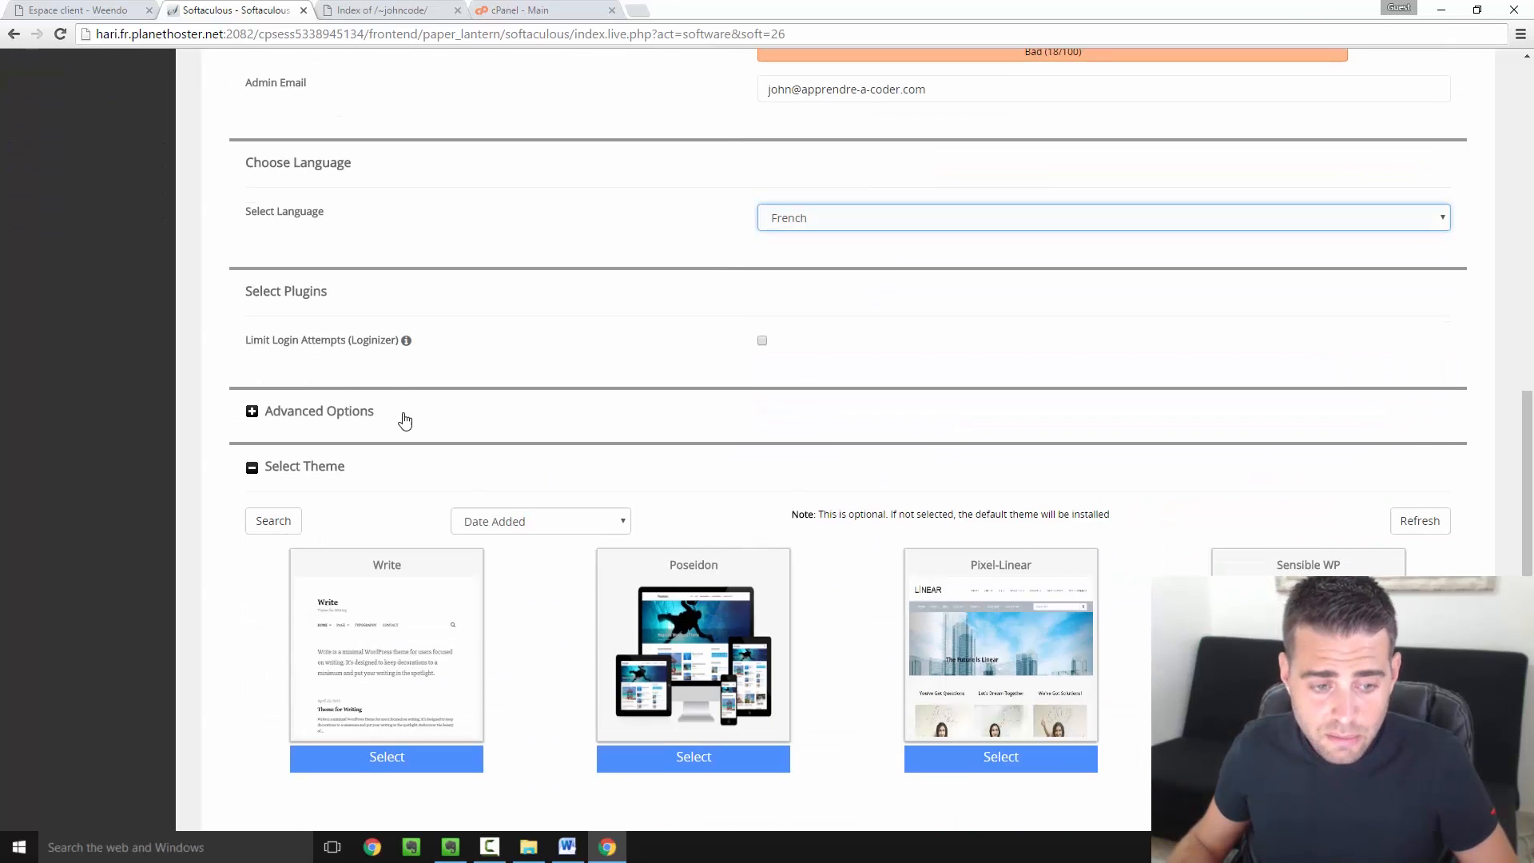
pyautogui.click(253, 414)
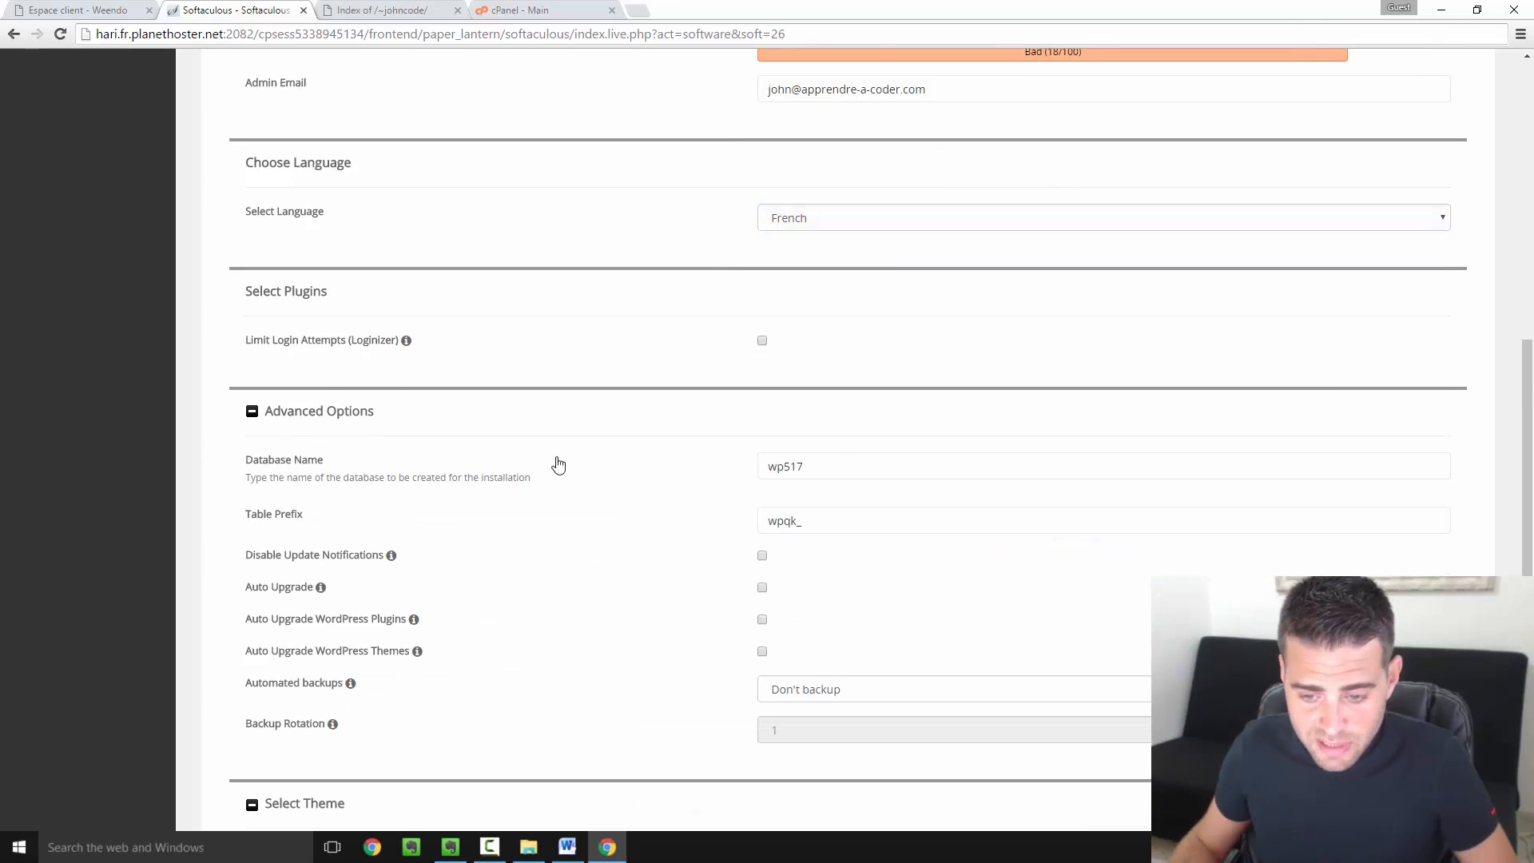
pyautogui.click(256, 420)
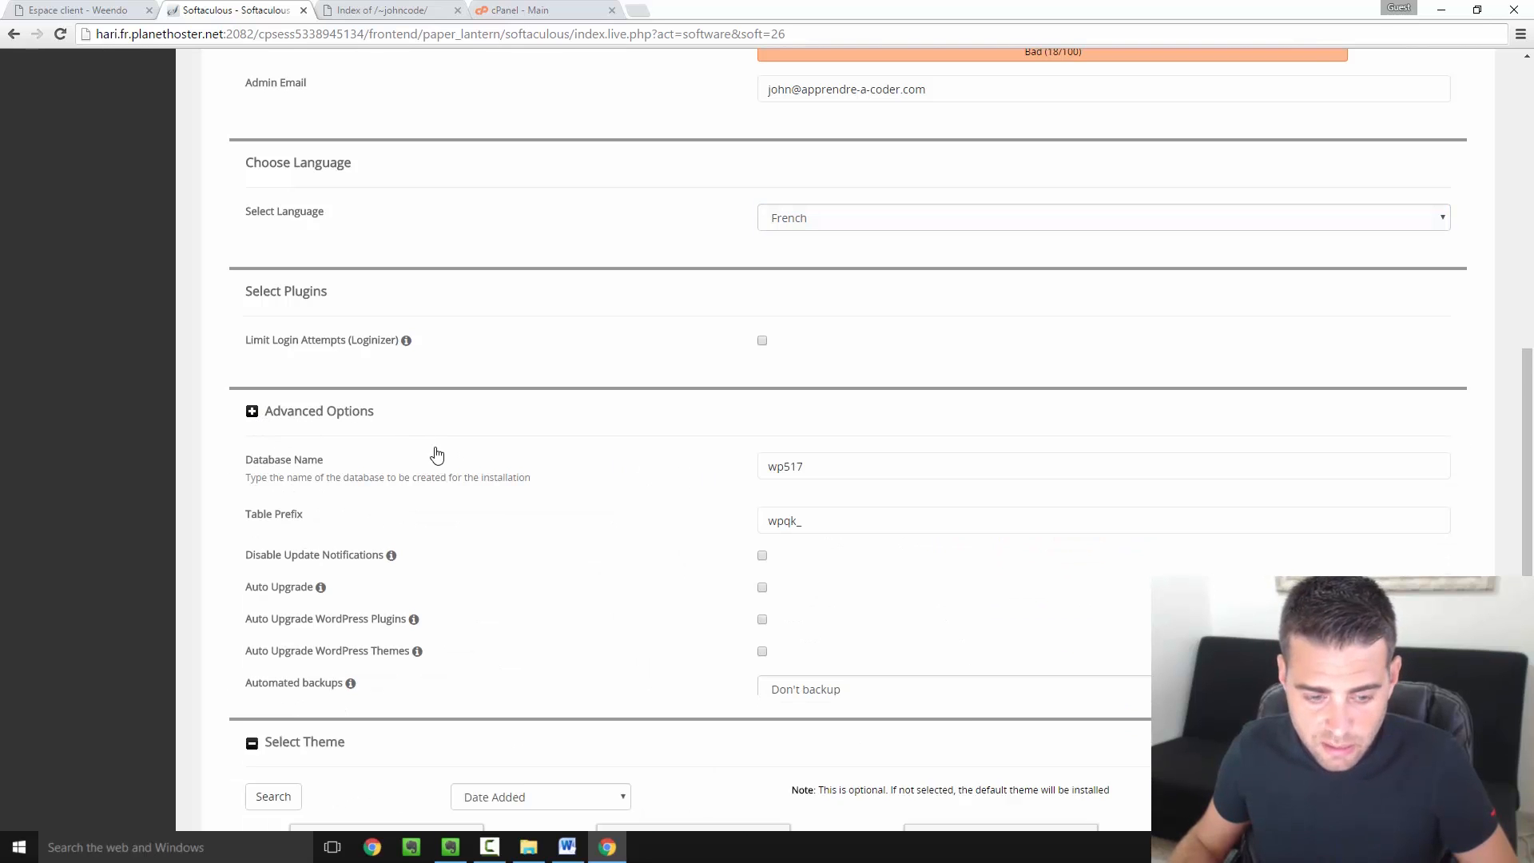
pyautogui.scroll(-2, 437, 464)
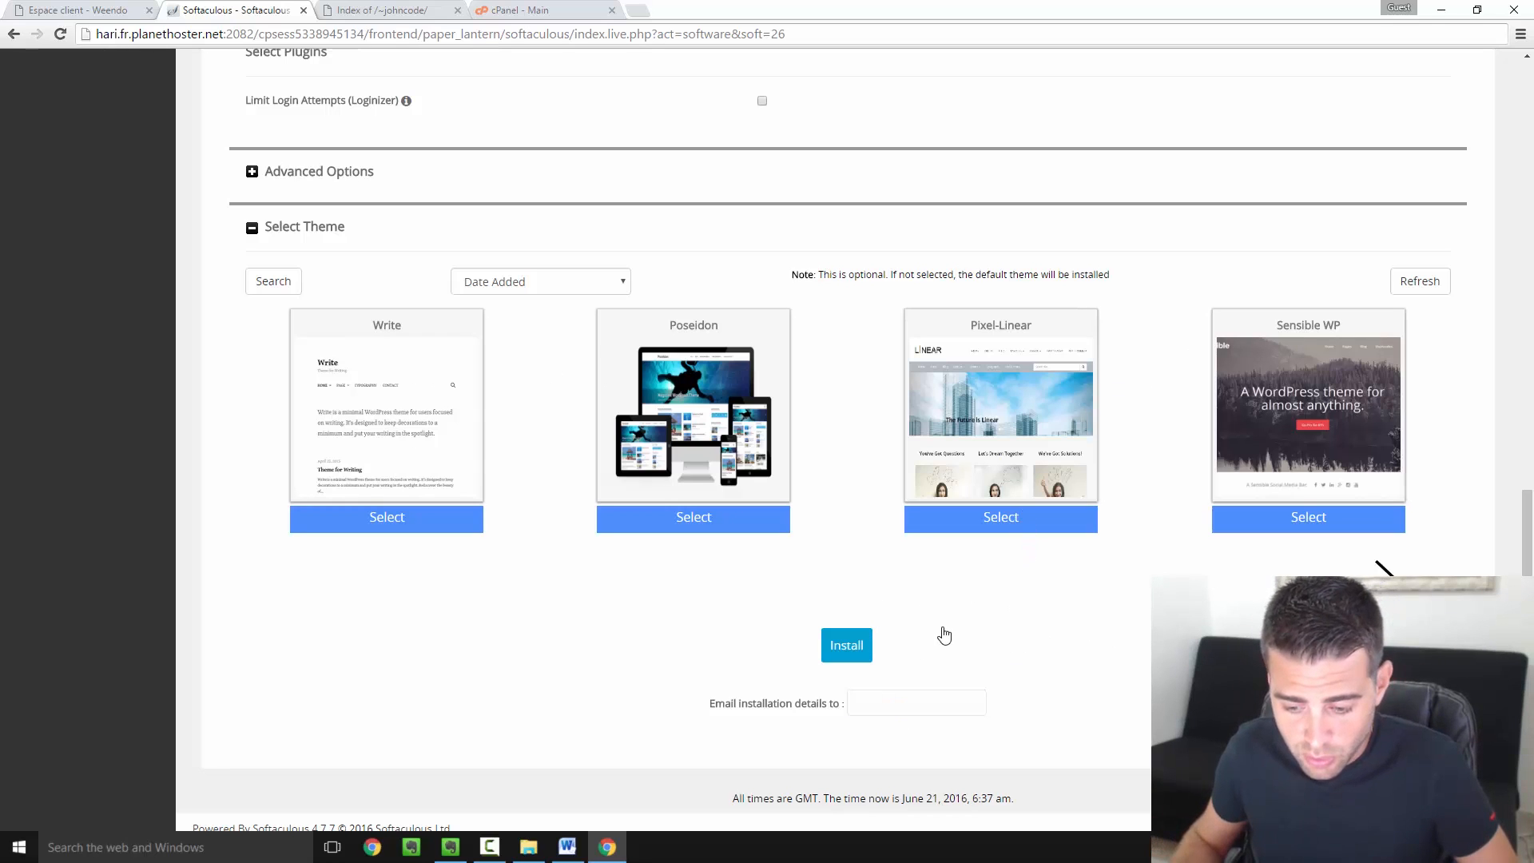
pyautogui.scroll(-1, 982, 631)
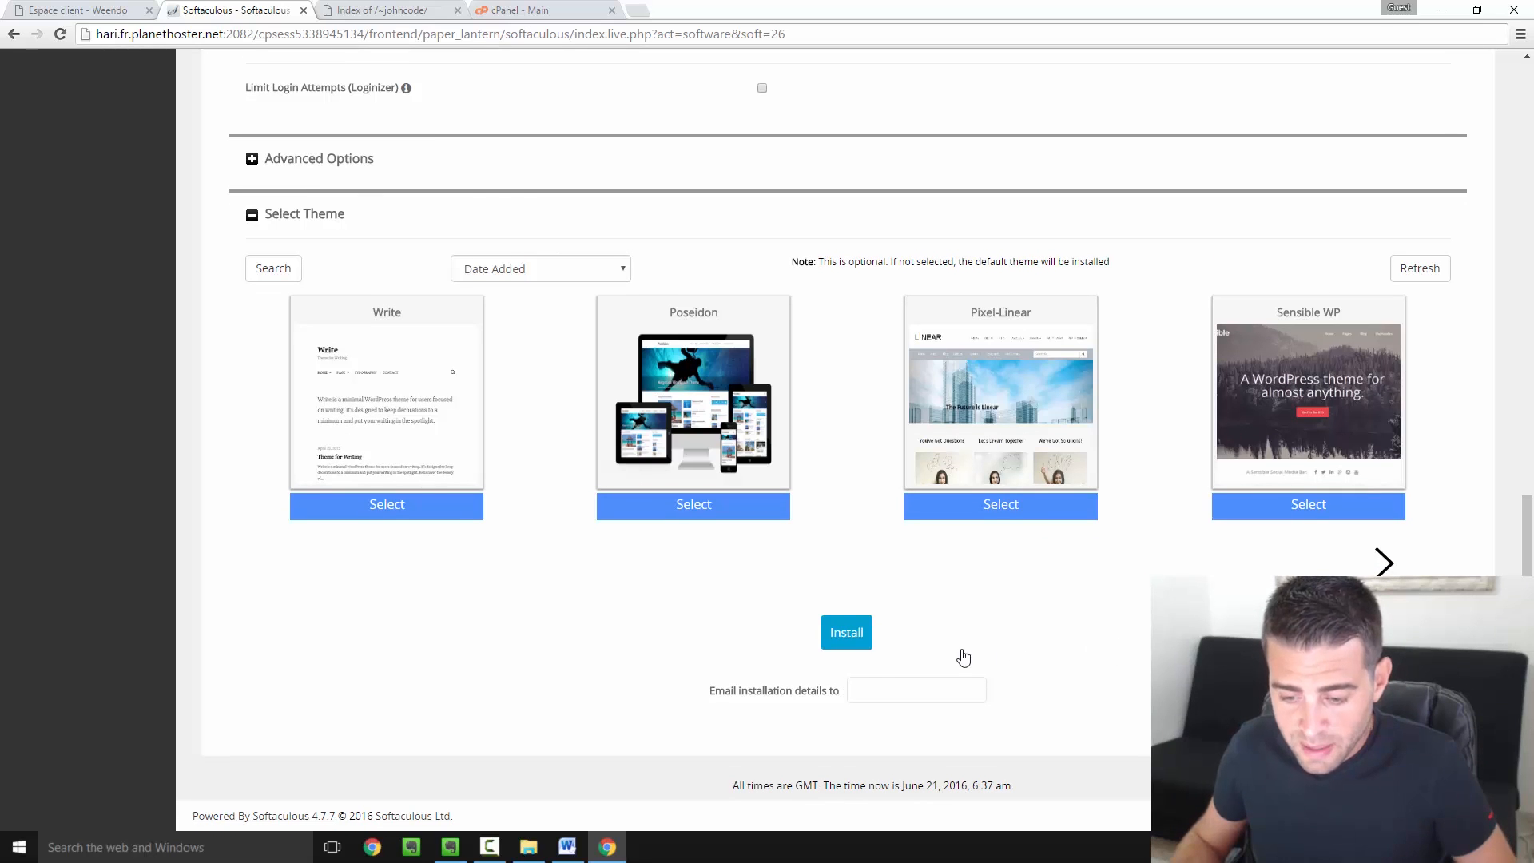
pyautogui.click(851, 635)
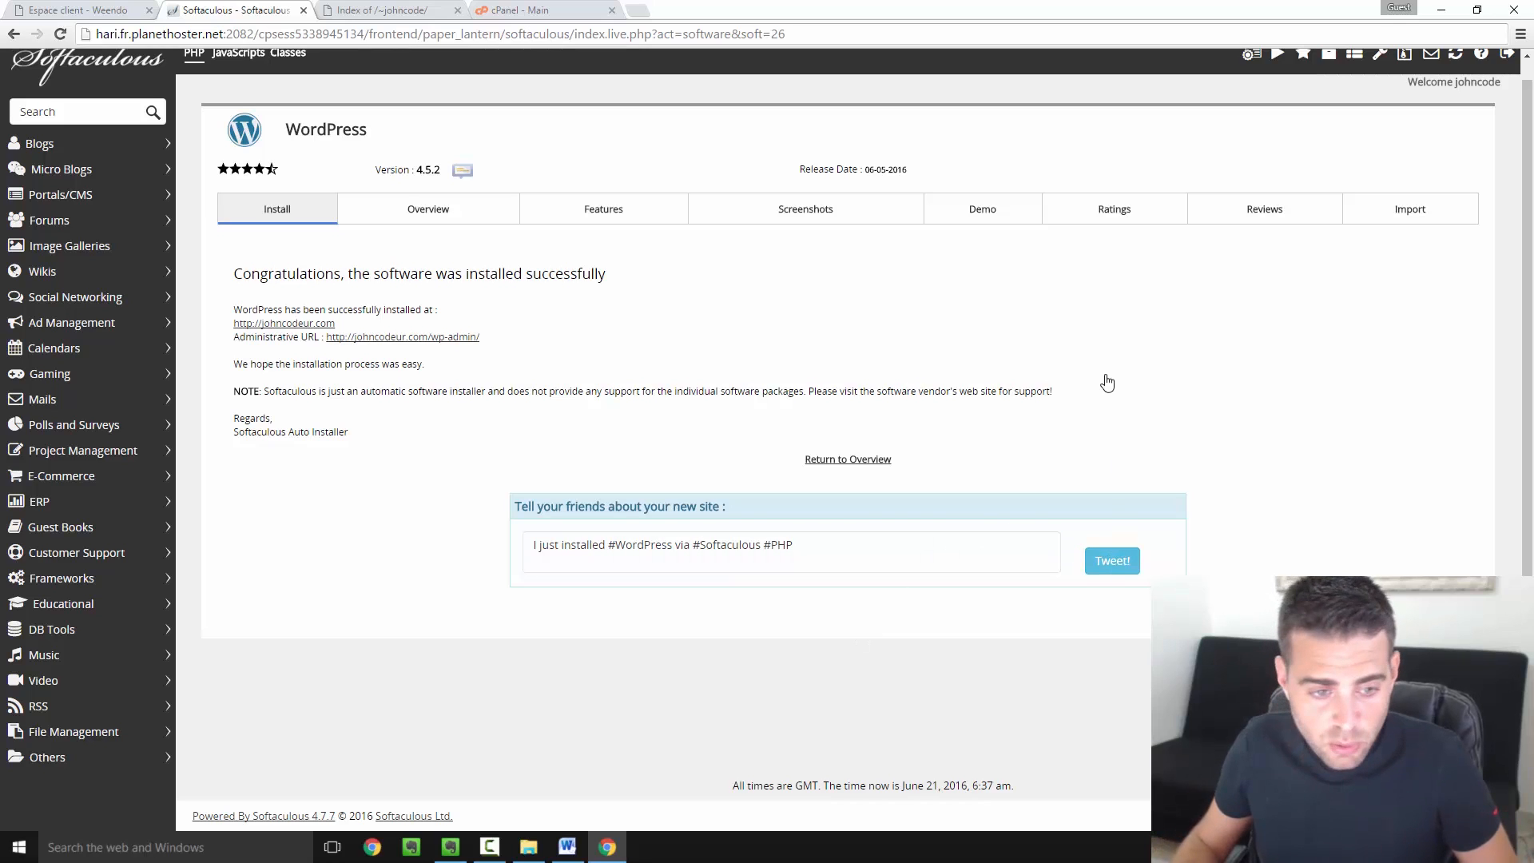
pyautogui.click(309, 327)
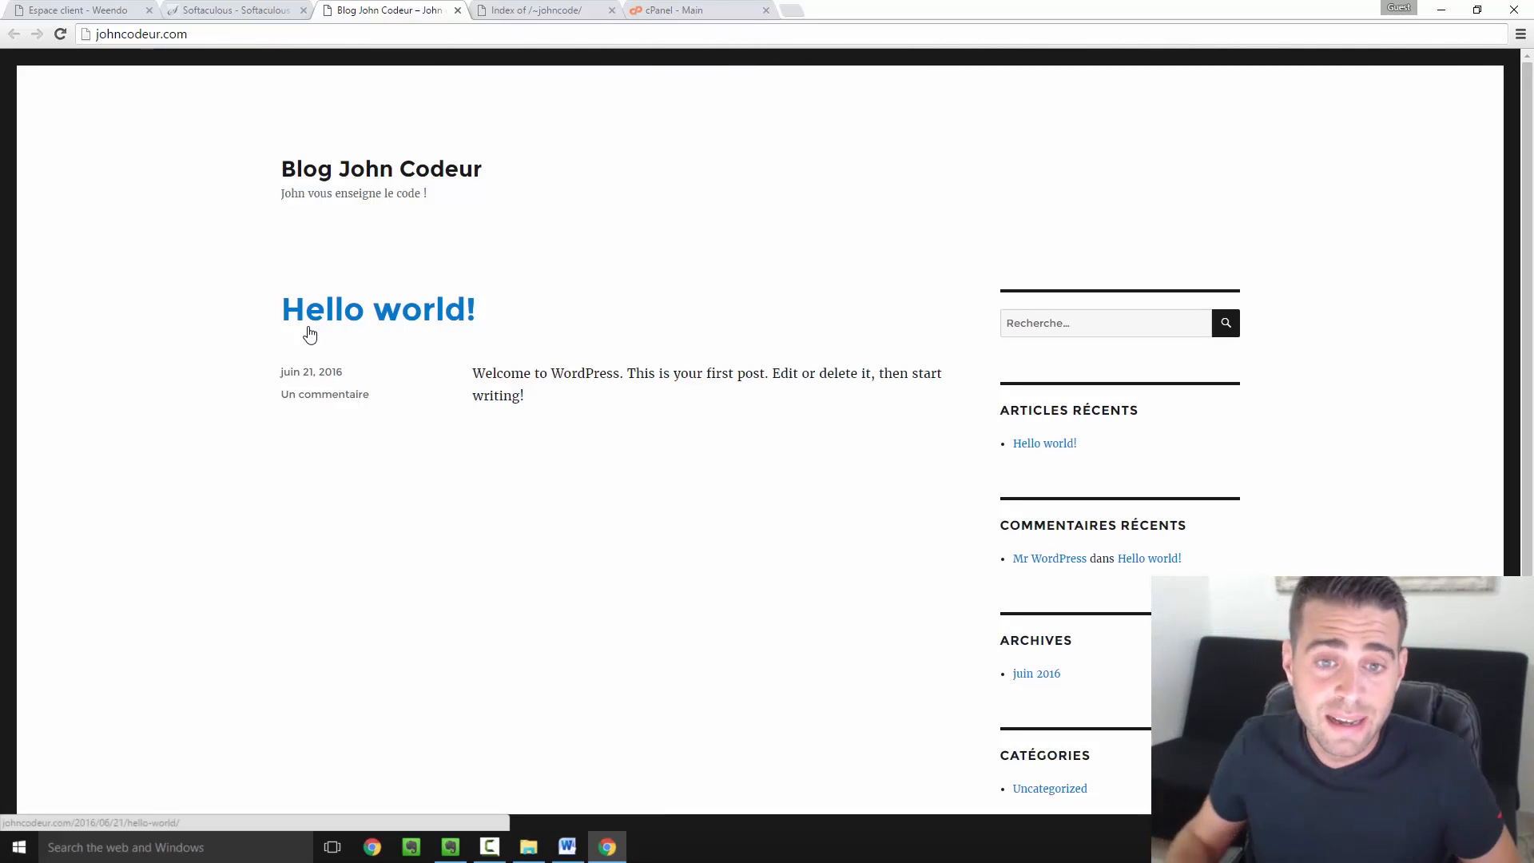
pyautogui.click(532, 10)
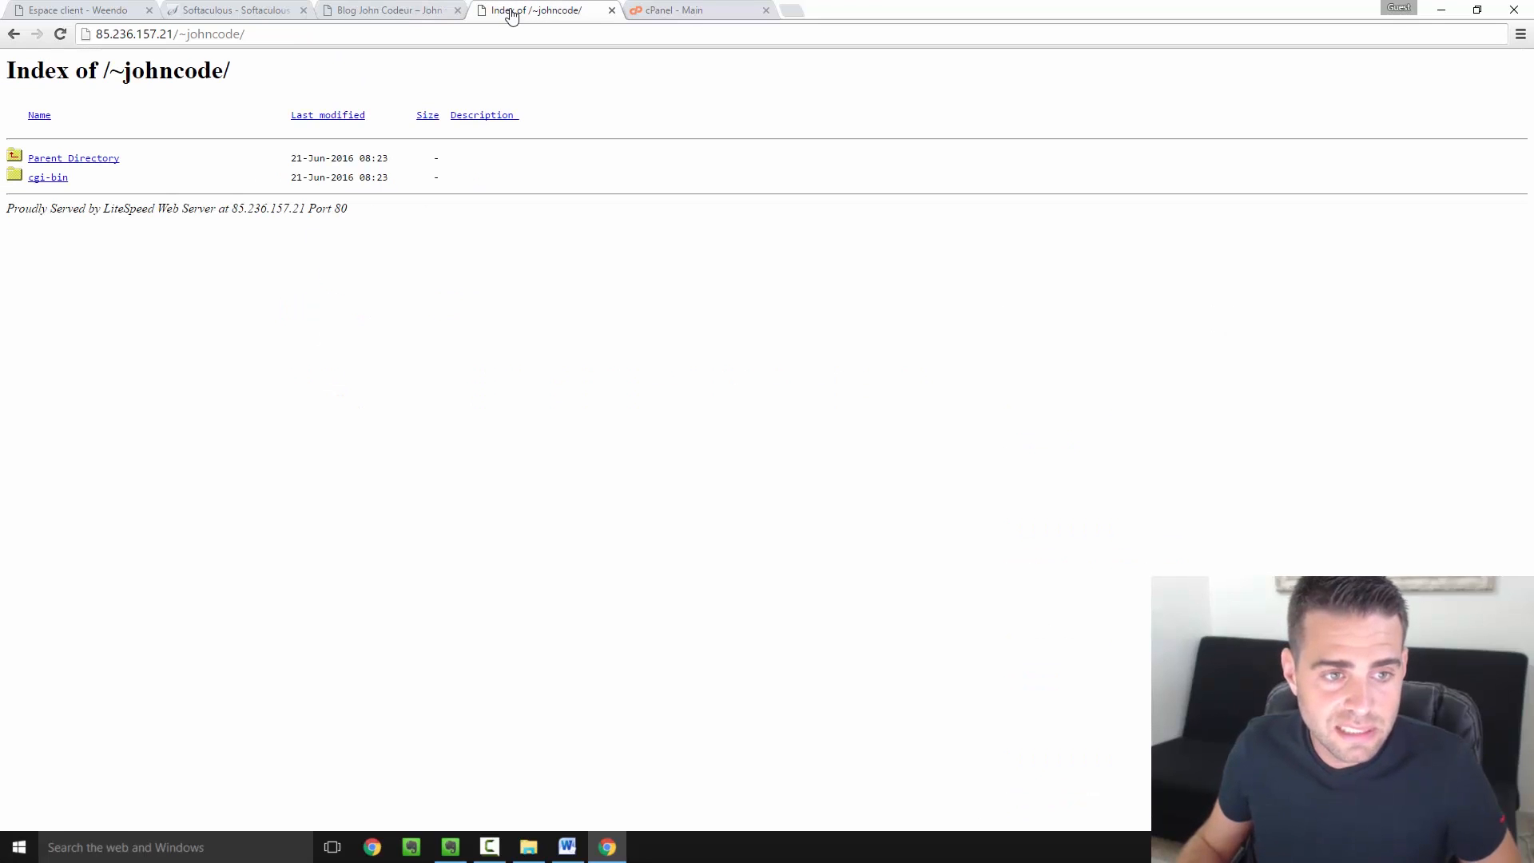
pyautogui.click(60, 34)
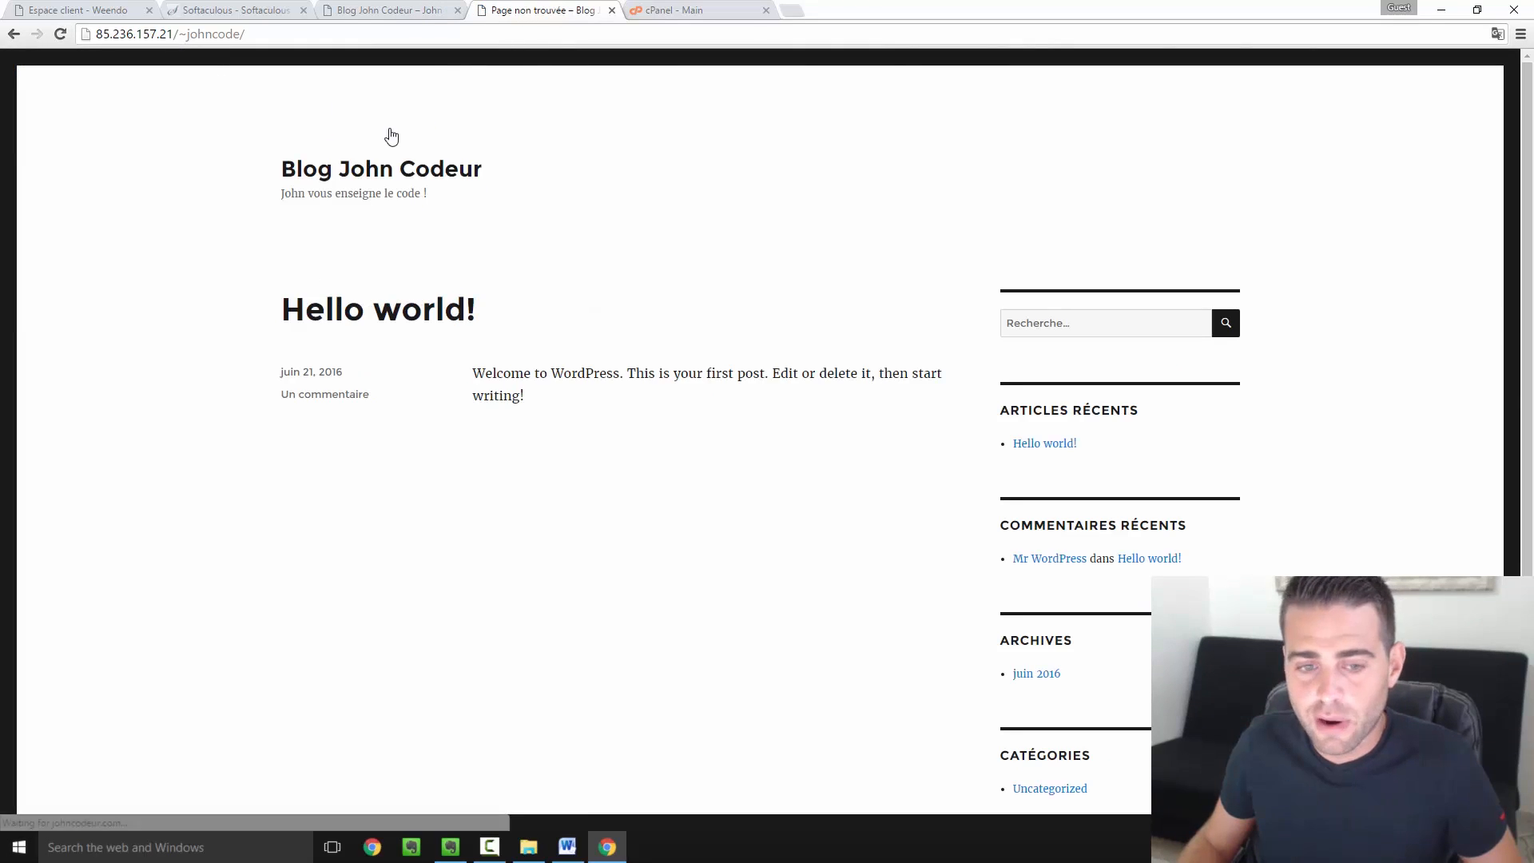
pyautogui.click(397, 11)
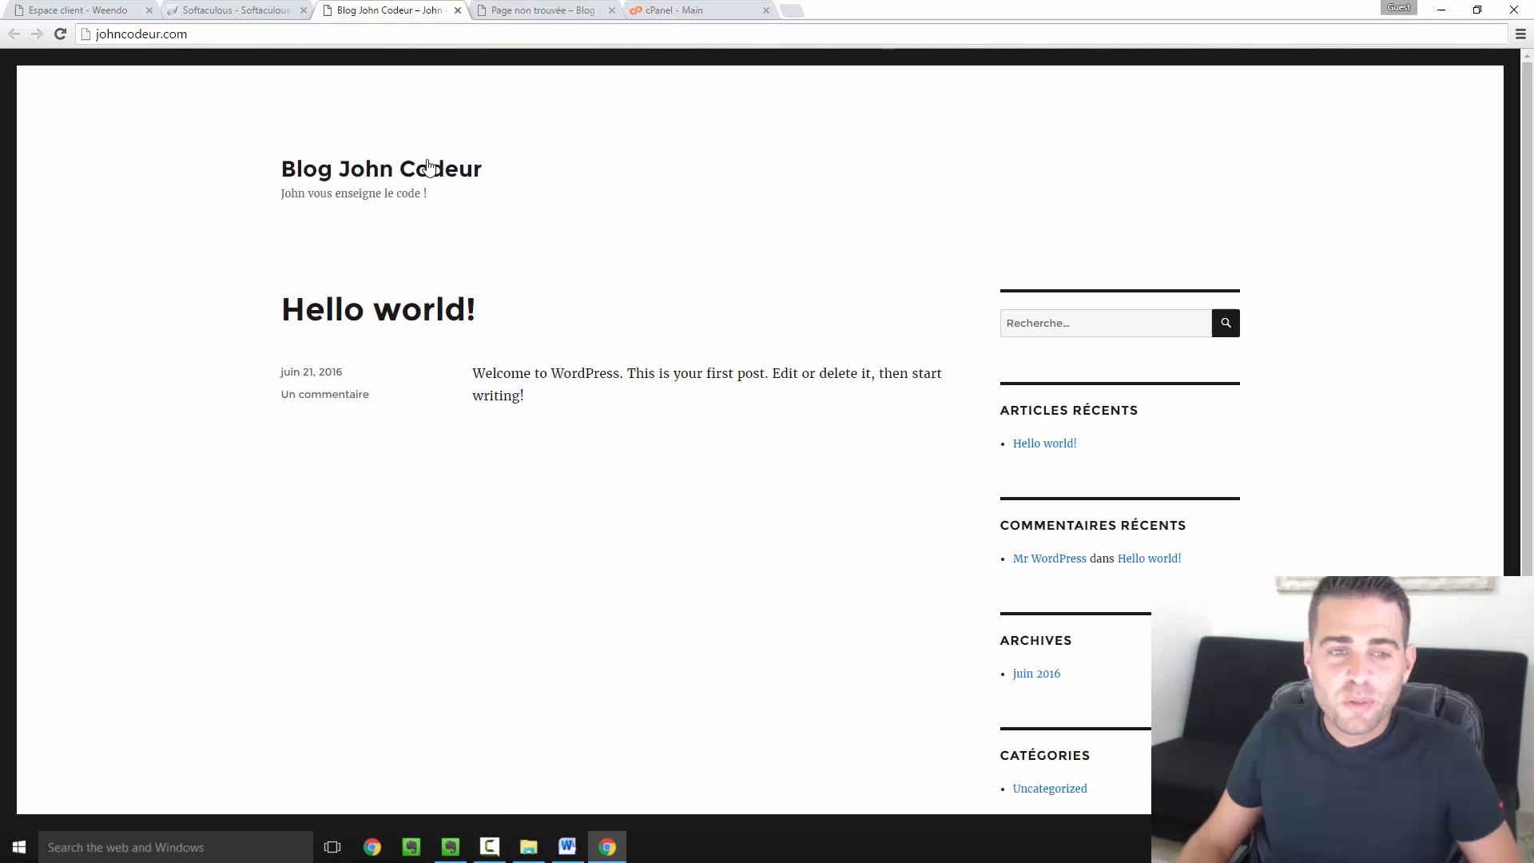
pyautogui.click(260, 10)
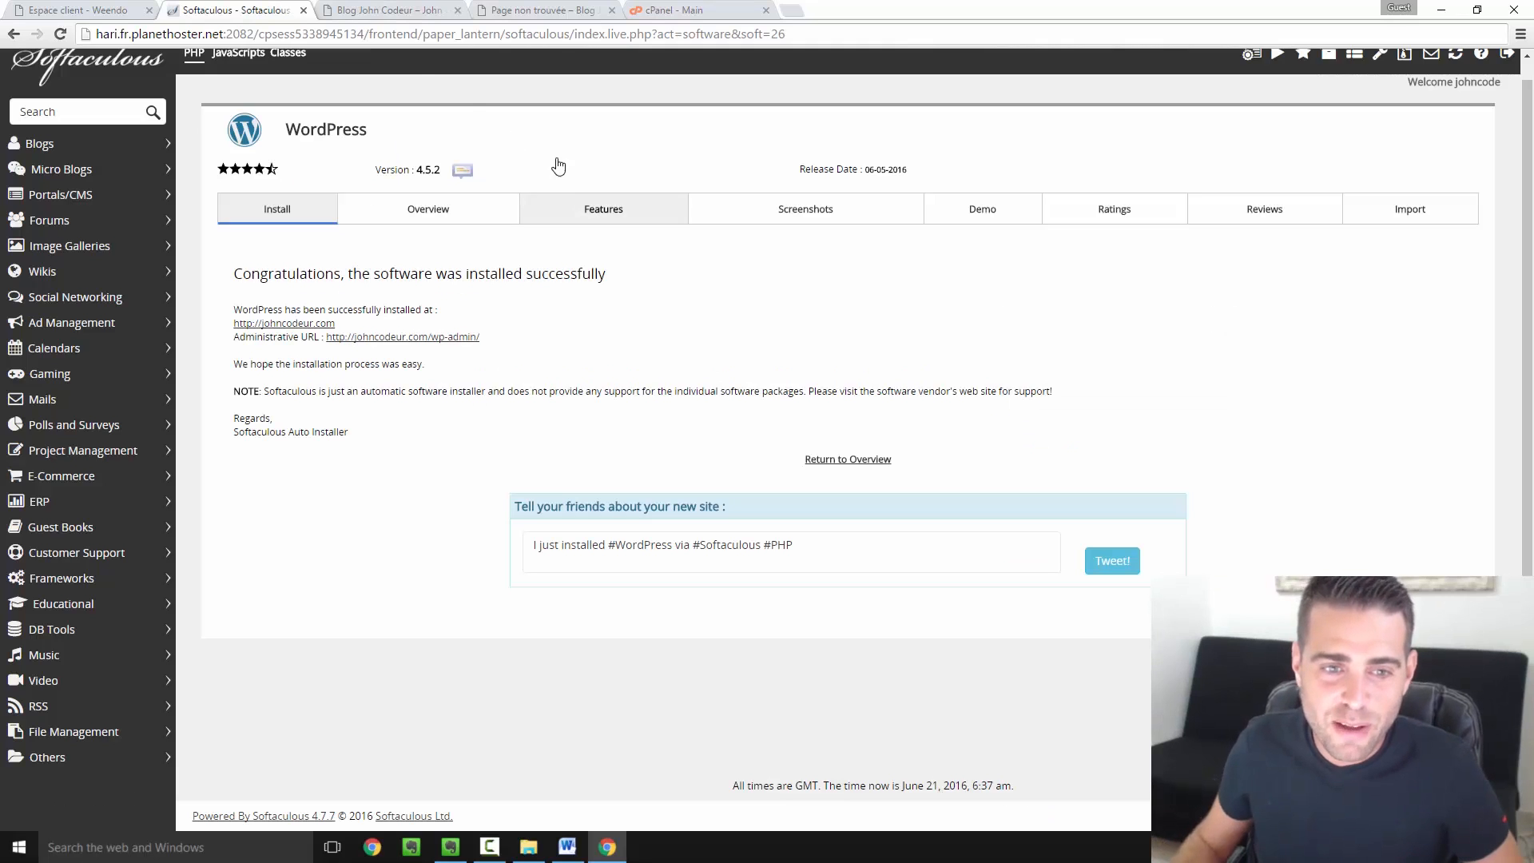
pyautogui.click(406, 19)
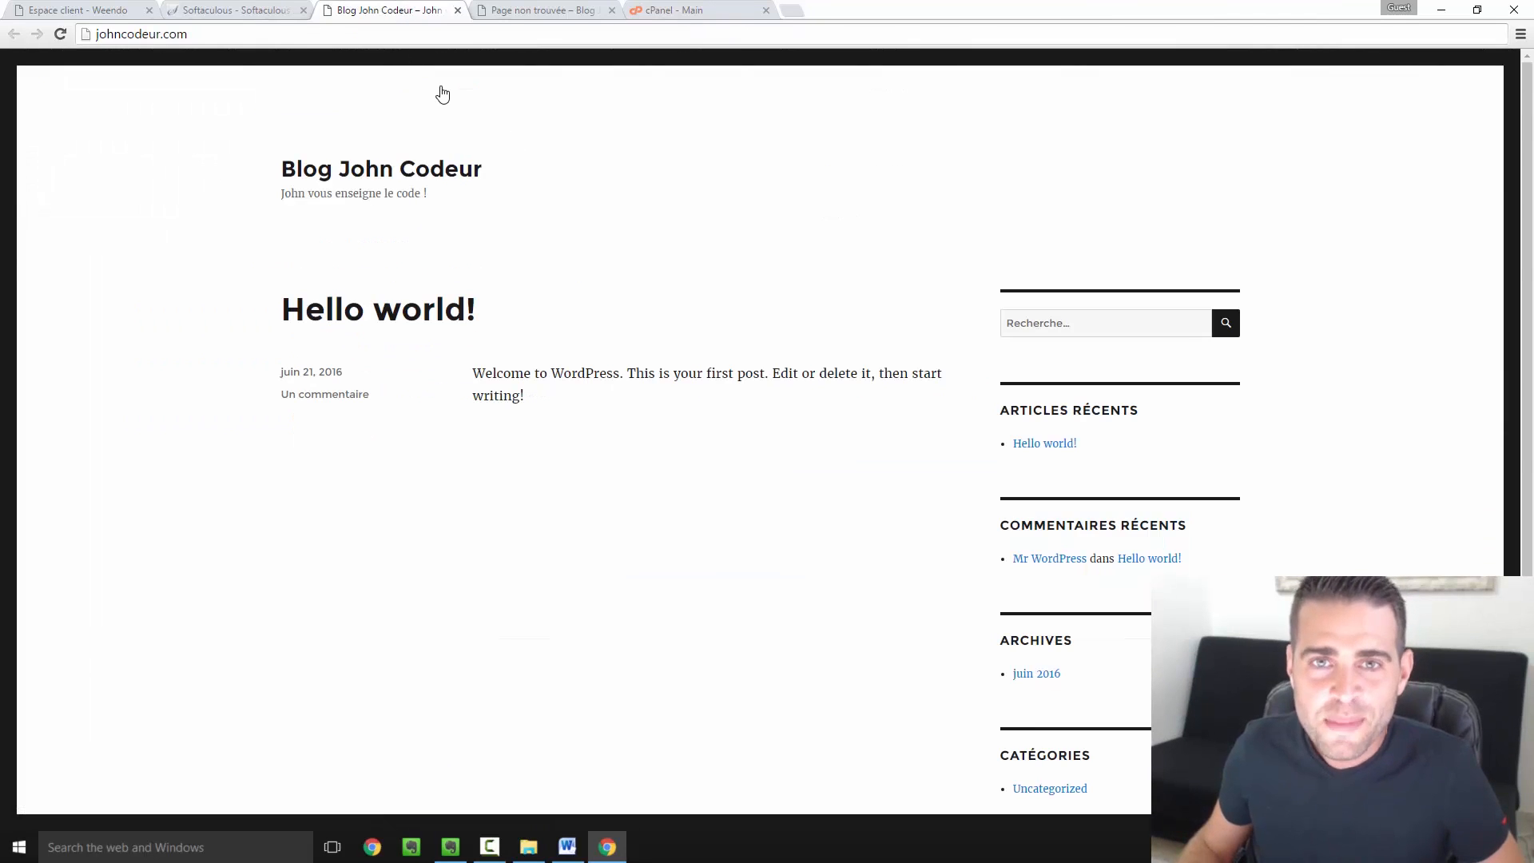